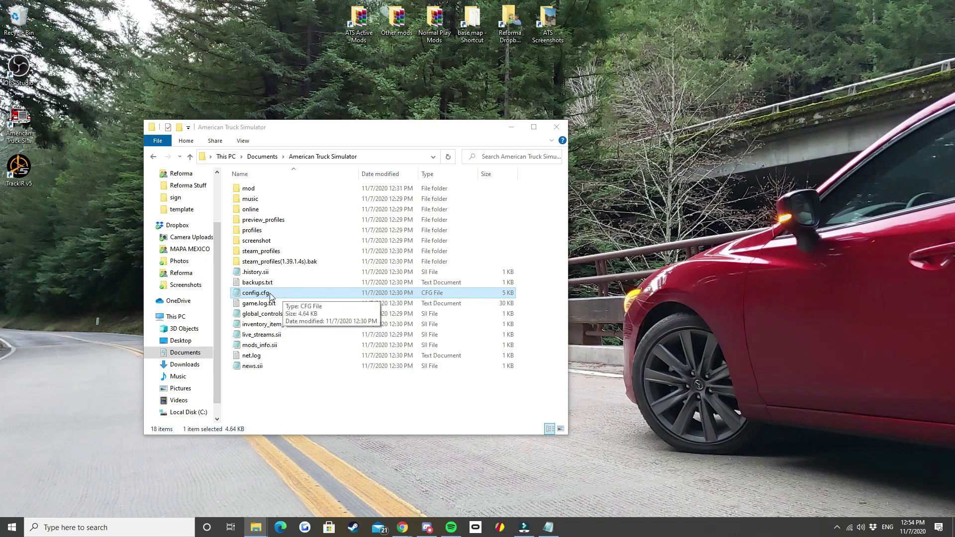
Step: Look at the Notepad++ downloads page in the web browser and return to the American Truck Simulator folder
key("alt+Tab")
key("Tab")
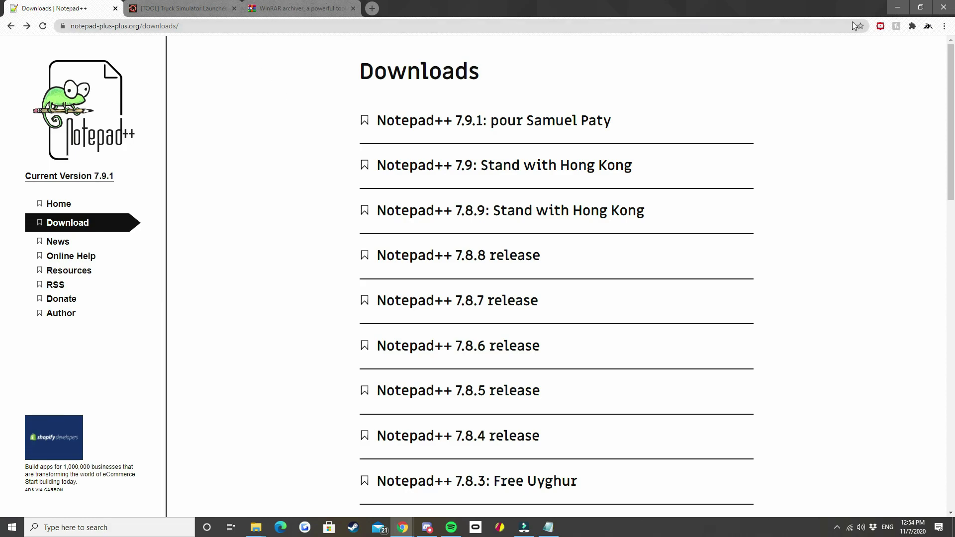
left_click(898, 7)
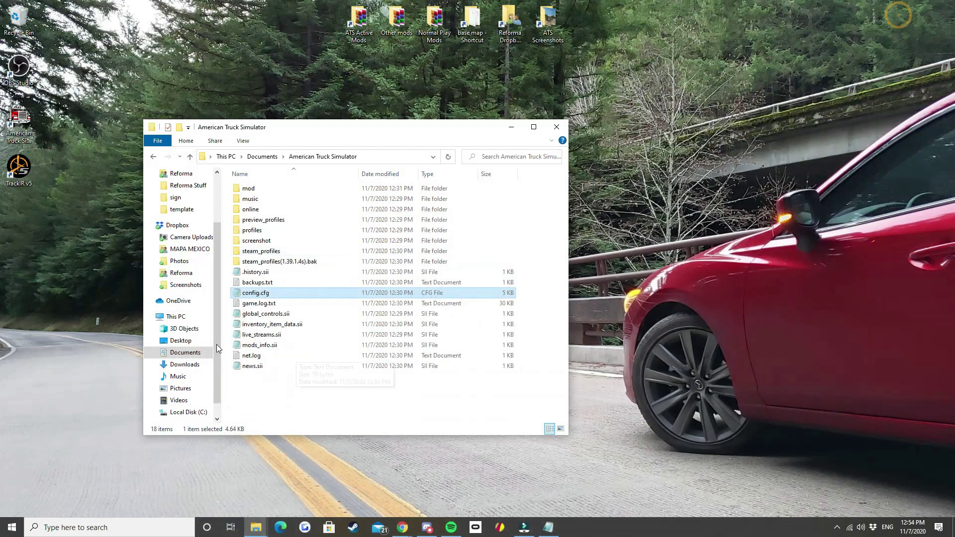
Step: Open config.cfg in Notepad++ and set the g_developer value to "2"
right_click(268, 295)
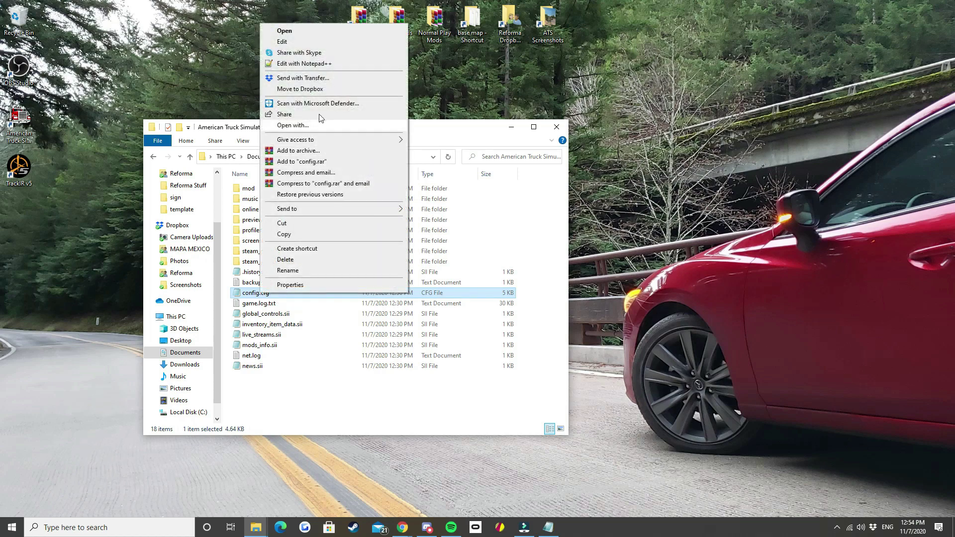
left_click(300, 63)
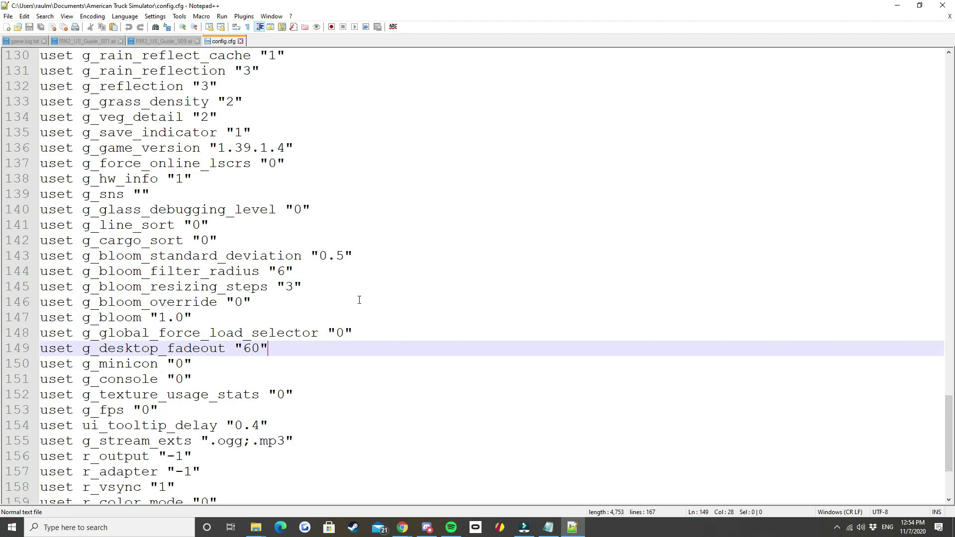
key("ctrl+f")
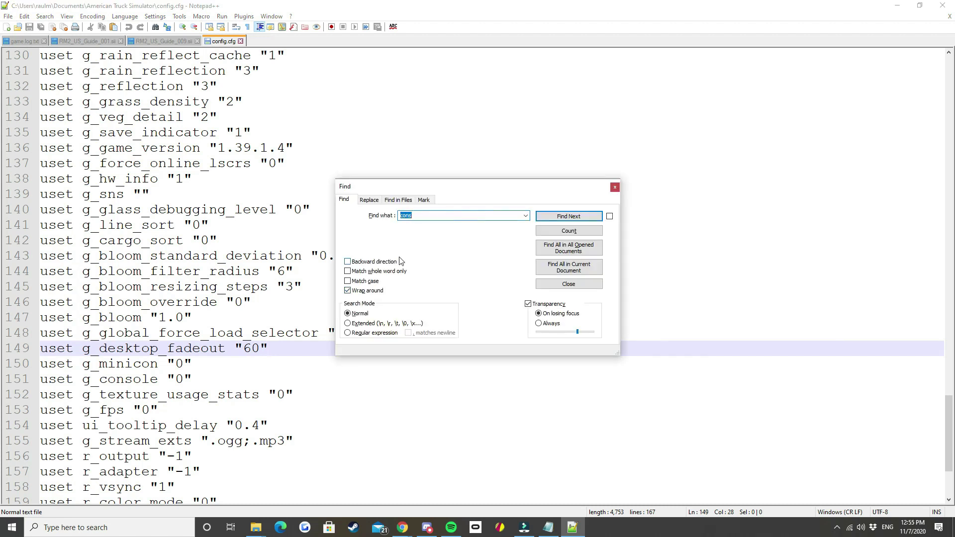
type("g_developer")
left_click(569, 216)
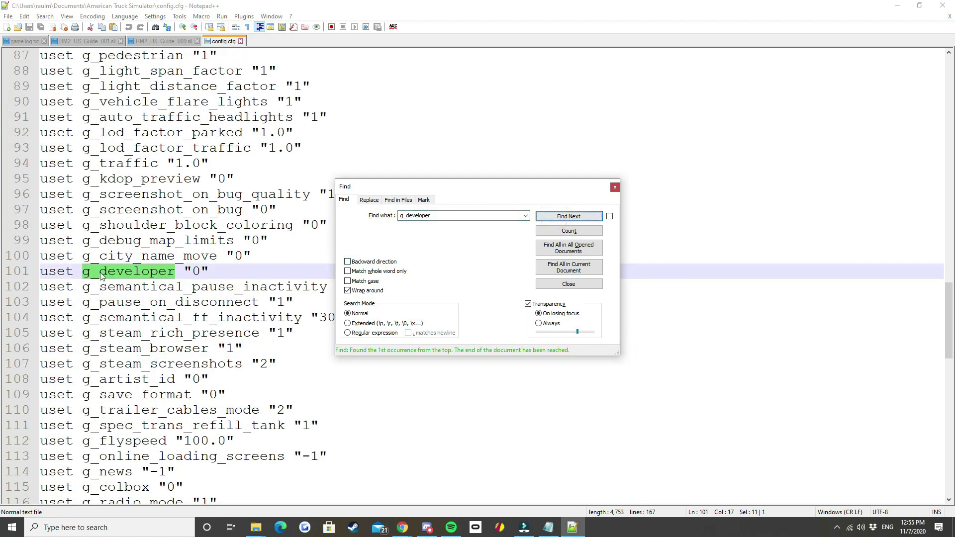
left_click(616, 187)
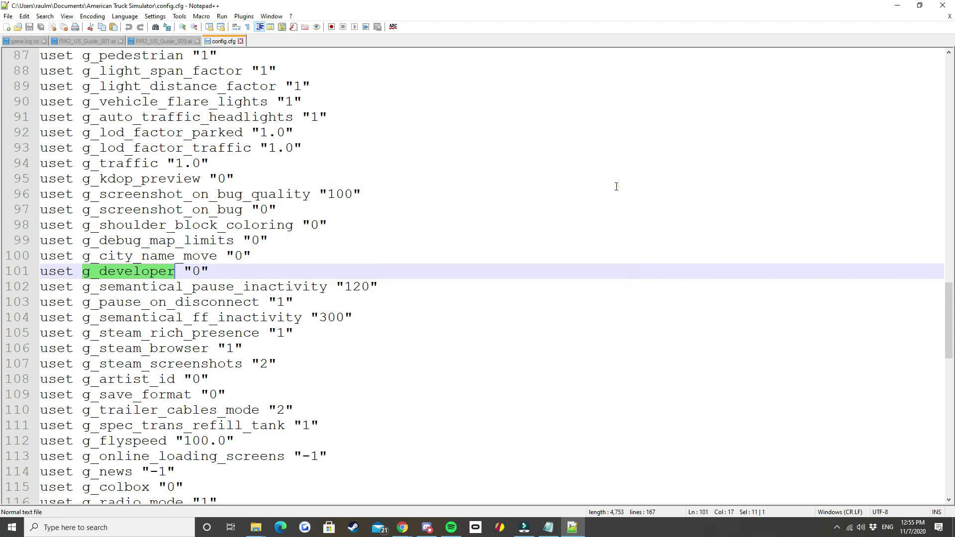
left_click(198, 271)
key("BackSpace")
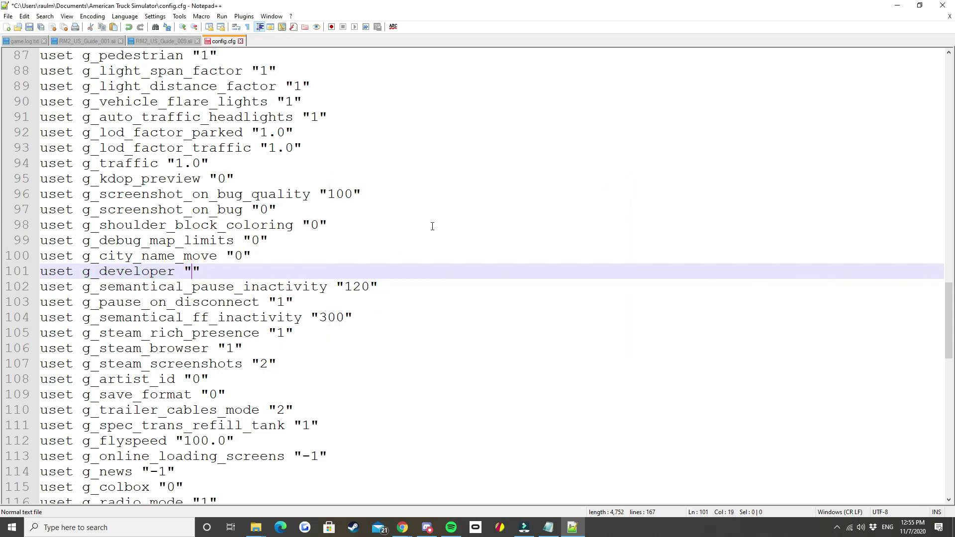
type("2")
Step: Set the g_console value to "1" in config.cfg, then save the file and close the editor
key("ctrl+f")
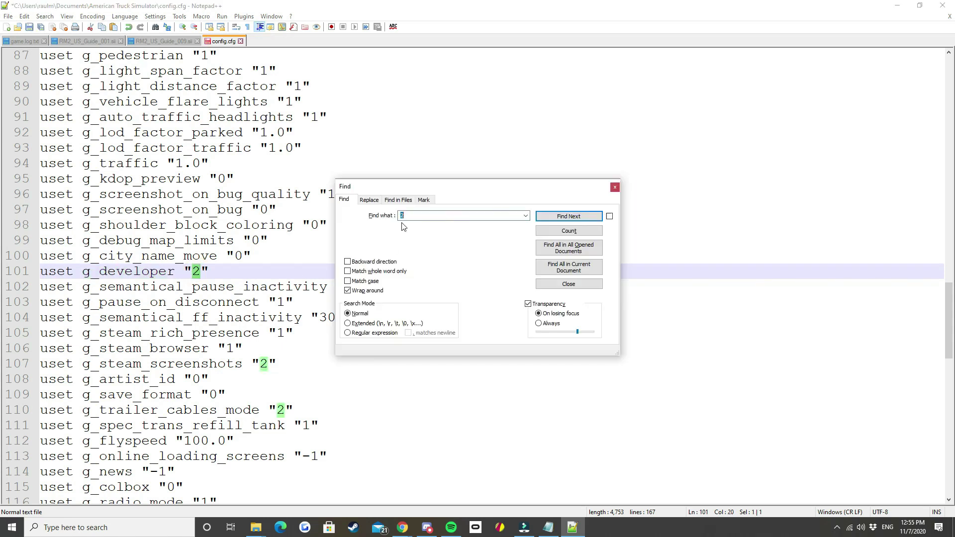
type("g_console")
key("Return")
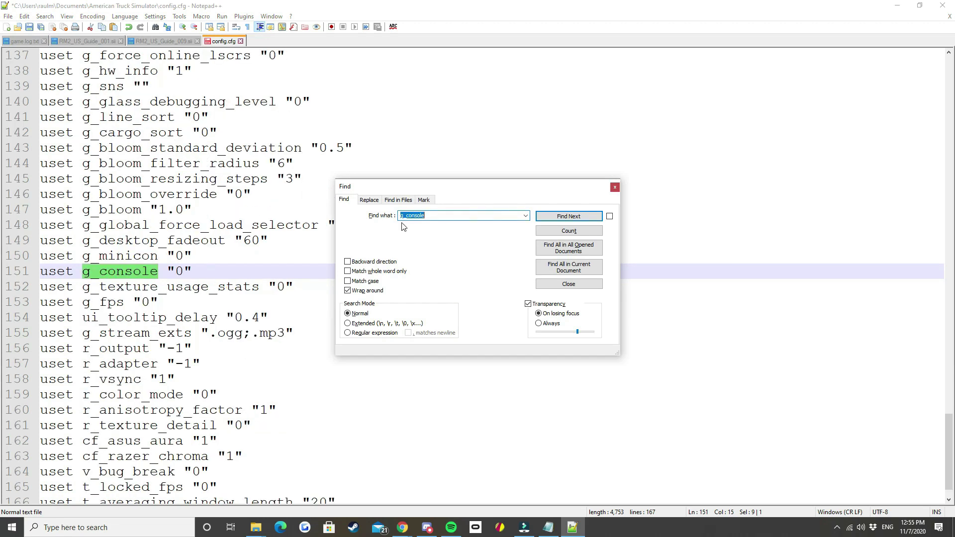
left_click(615, 187)
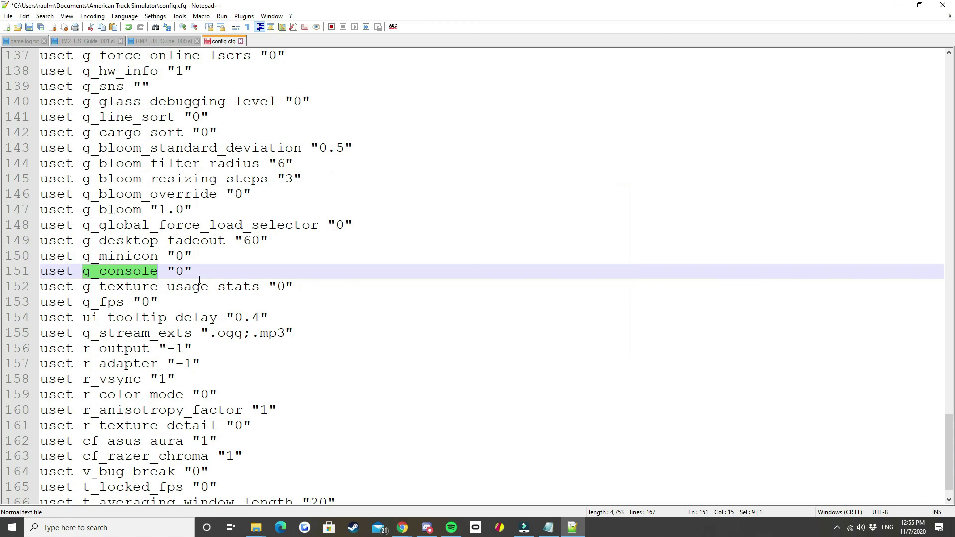
left_click(186, 271)
key("BackSpace")
type("1")
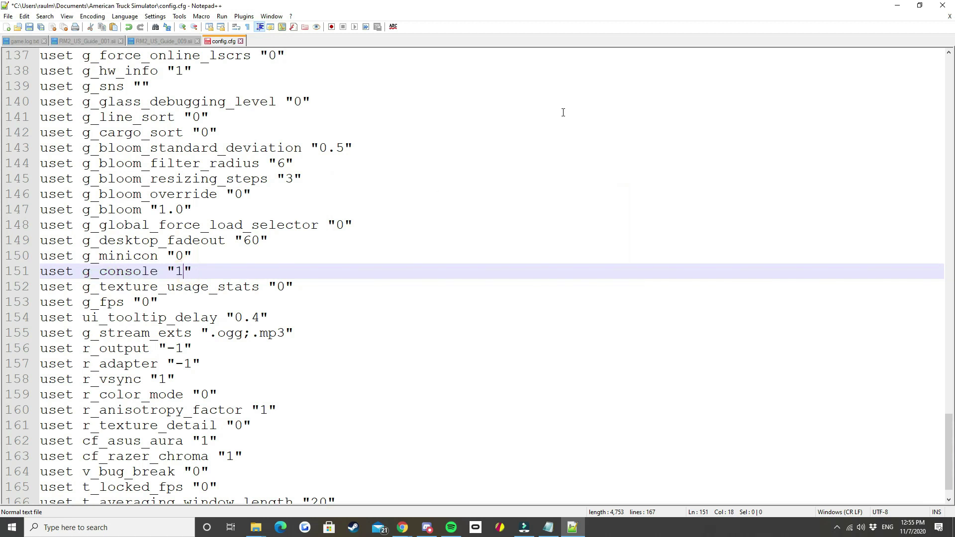
left_click(28, 27)
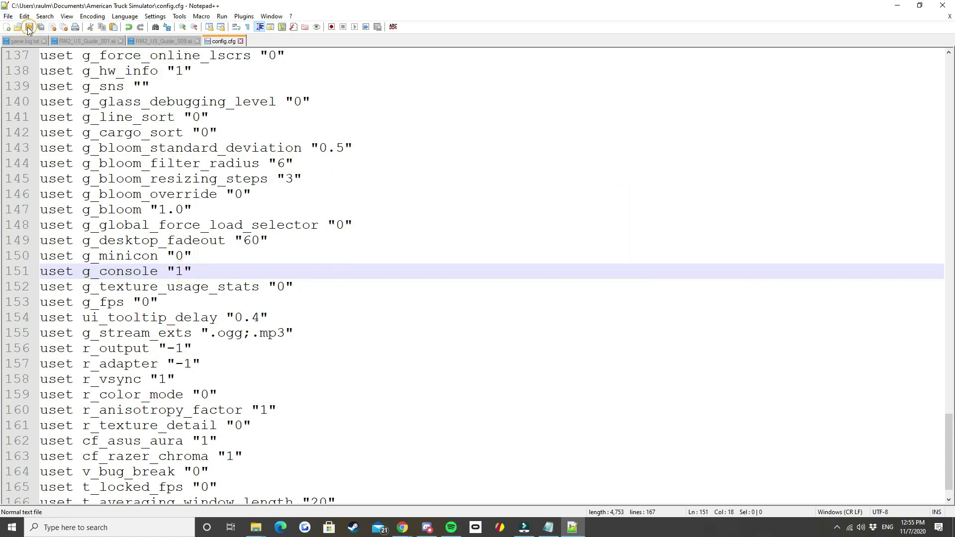
left_click(943, 5)
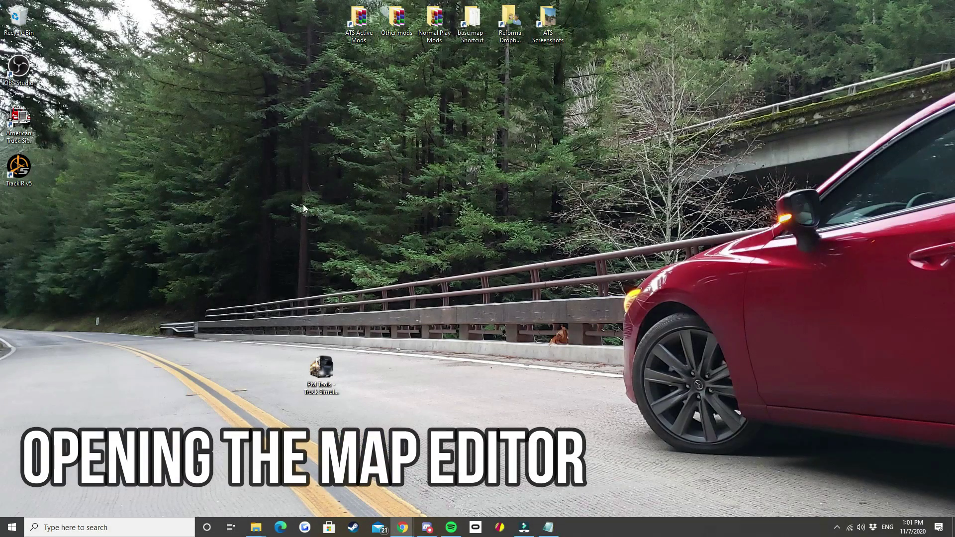
left_click(325, 183)
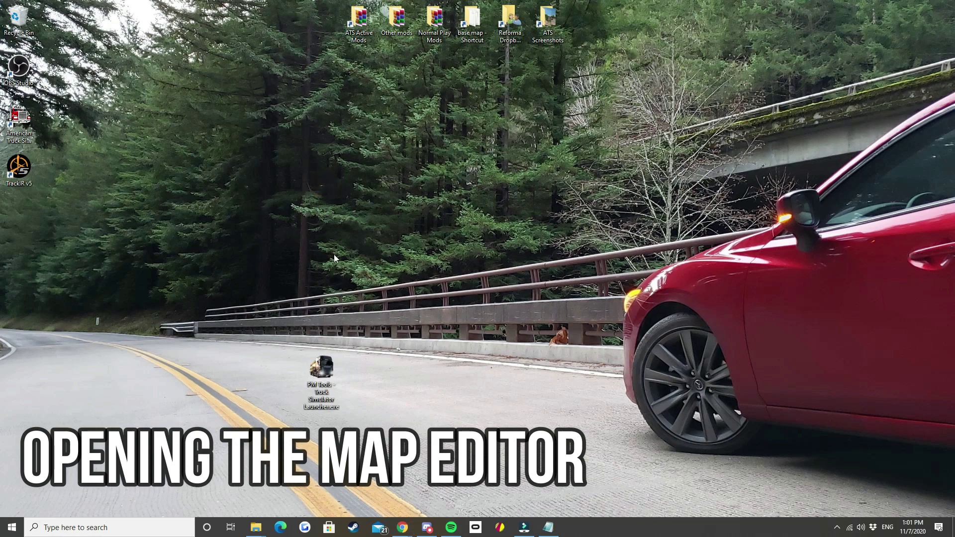
left_click(356, 177)
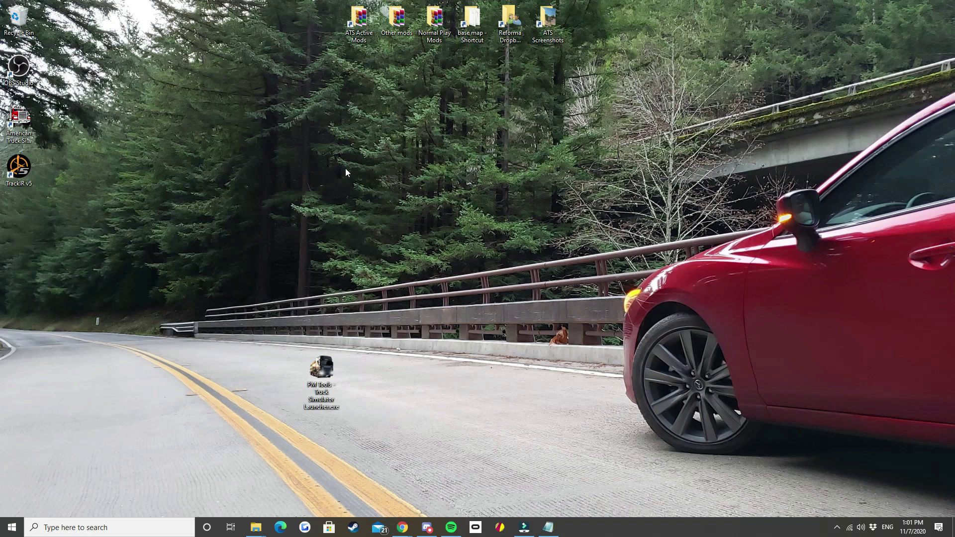
right_click(332, 131)
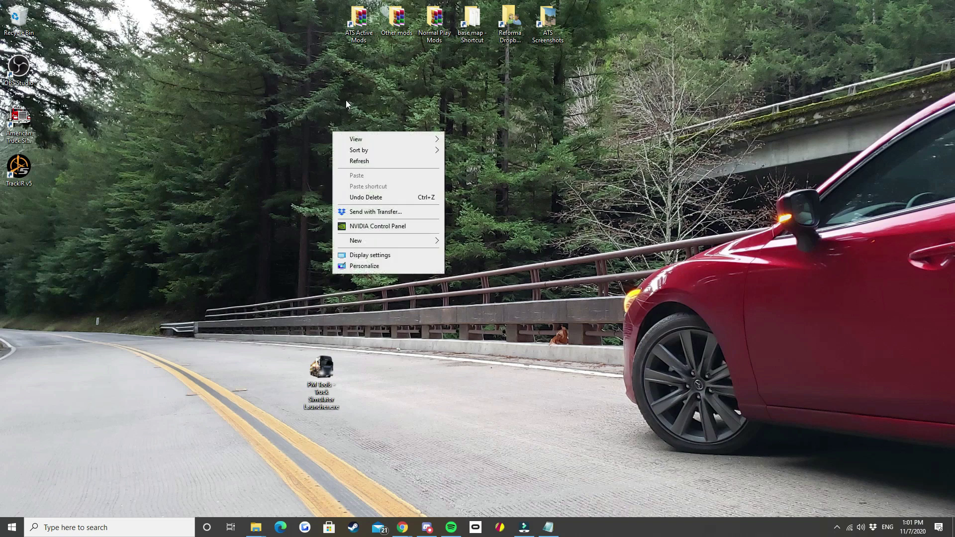
mouse_move(361, 242)
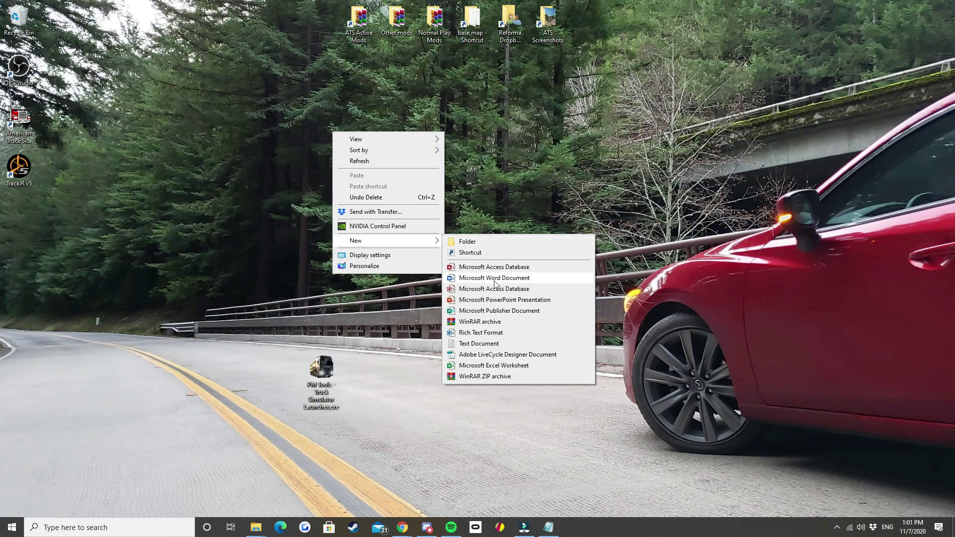
left_click(506, 151)
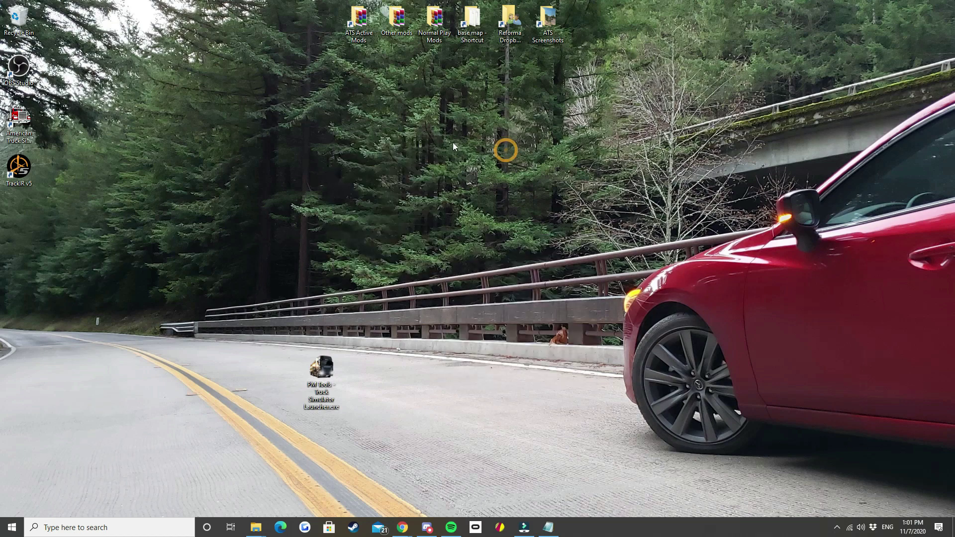
Step: Start a new desktop shortcut and use the quoted amtrucks.exe path from the Notepad notes as its location
right_click(454, 143)
mouse_move(481, 251)
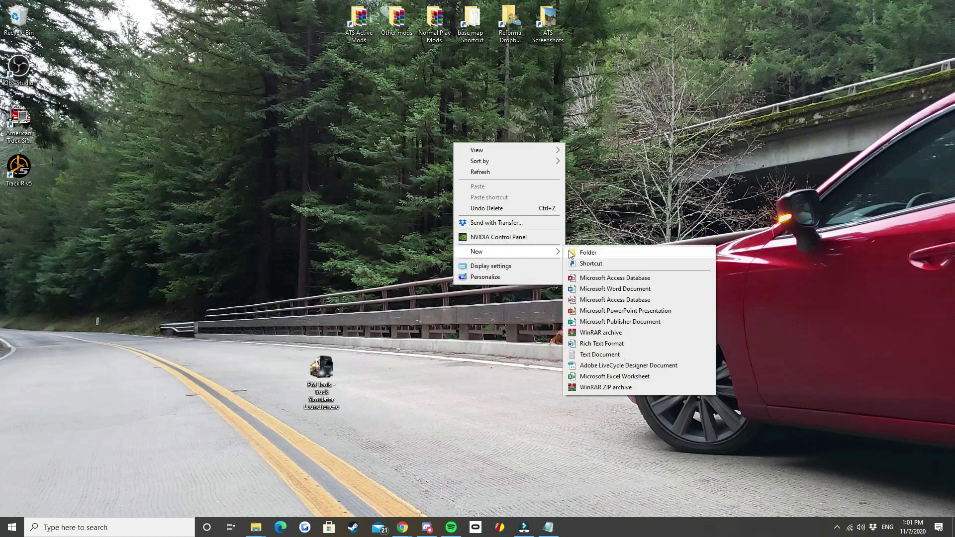
left_click(597, 265)
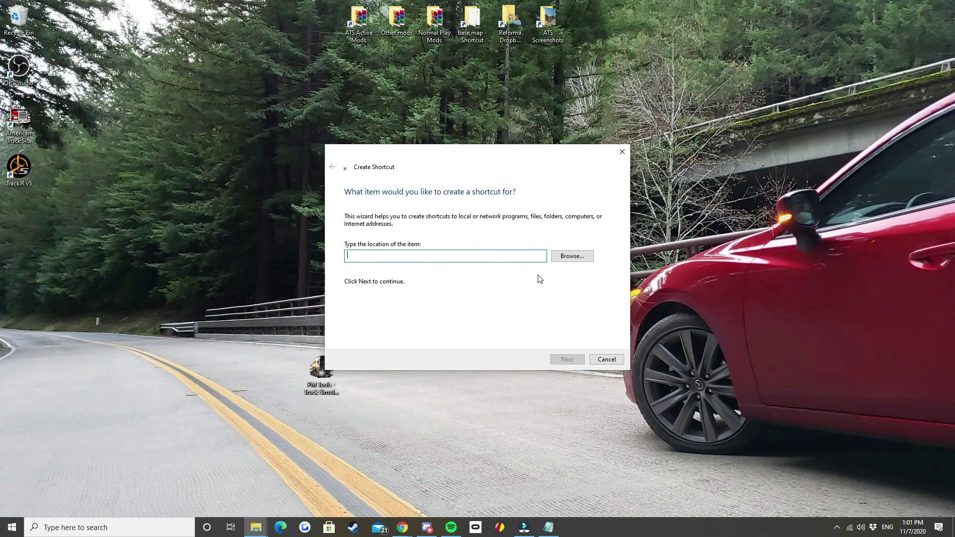
left_click(549, 528)
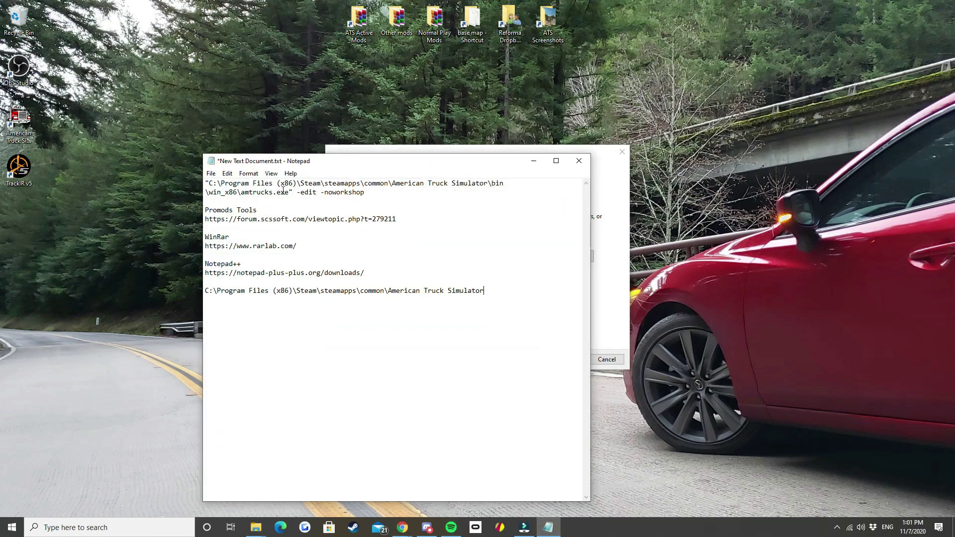
left_click_drag(293, 192, 206, 183)
key("ctrl+c")
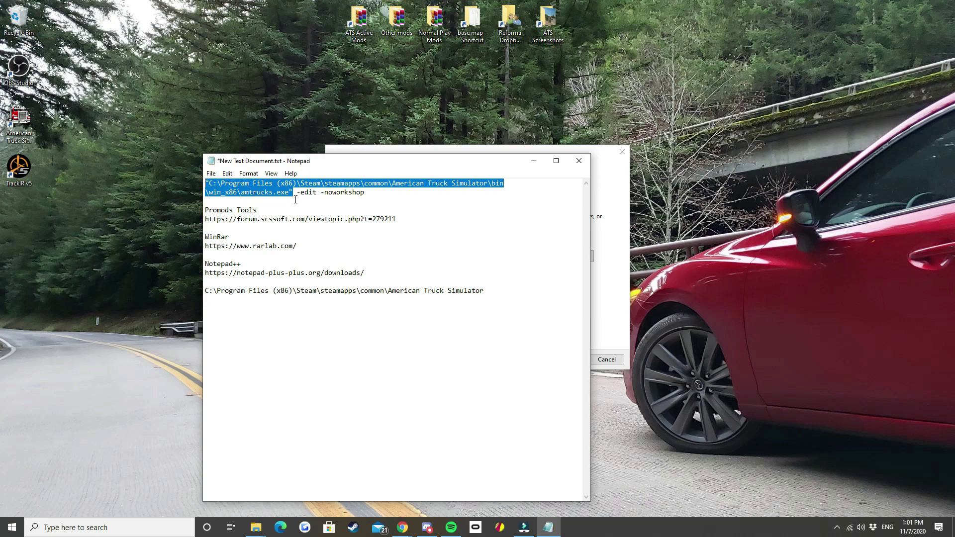
left_click(613, 188)
left_click(493, 257)
key("ctrl+v")
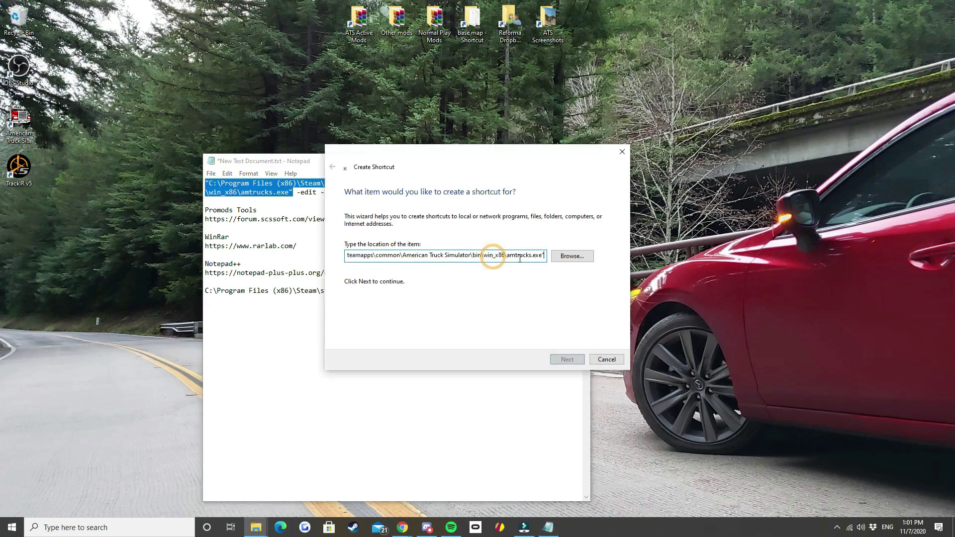
Step: Append the launch options "-edit -noworkshop" after the amtrucks.exe path in the shortcut location
left_click_drag(442, 157, 493, 154)
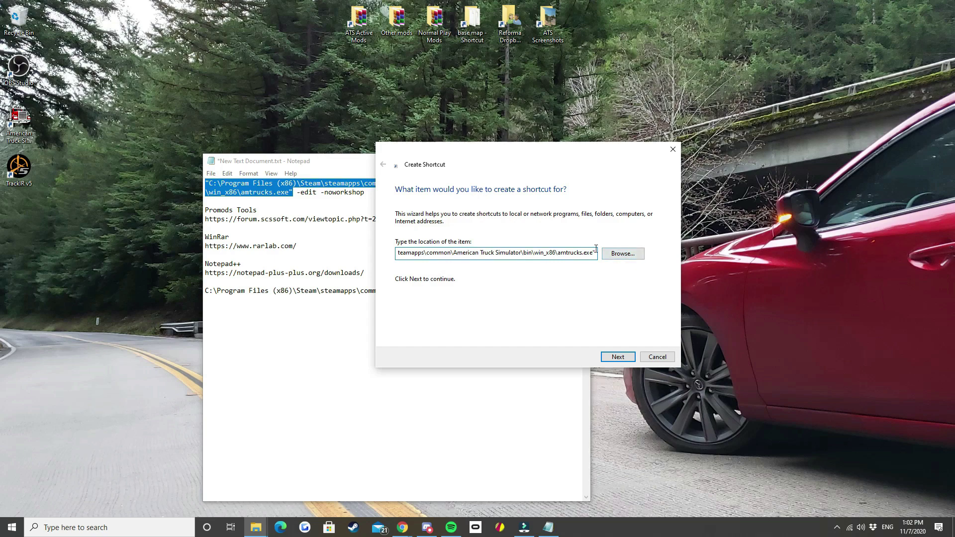
type("-")
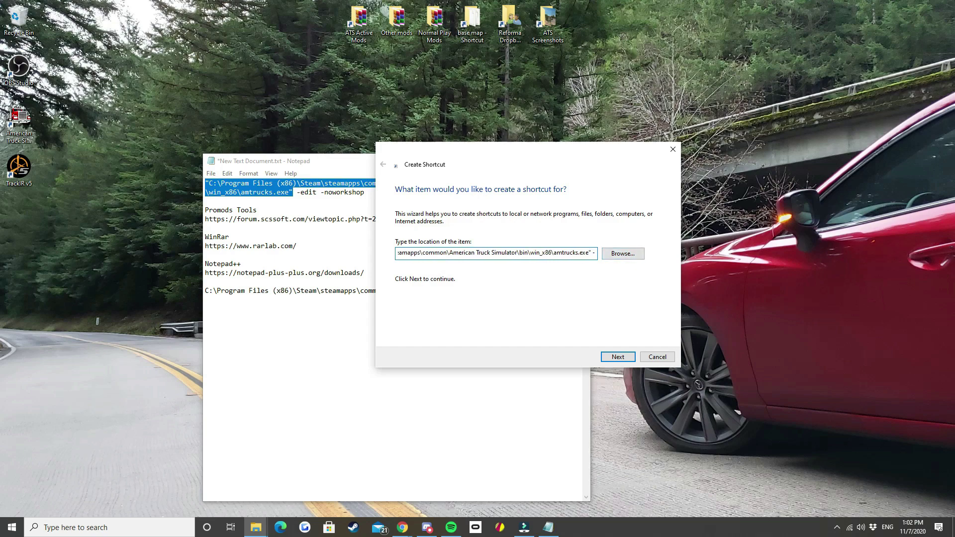
type("edot")
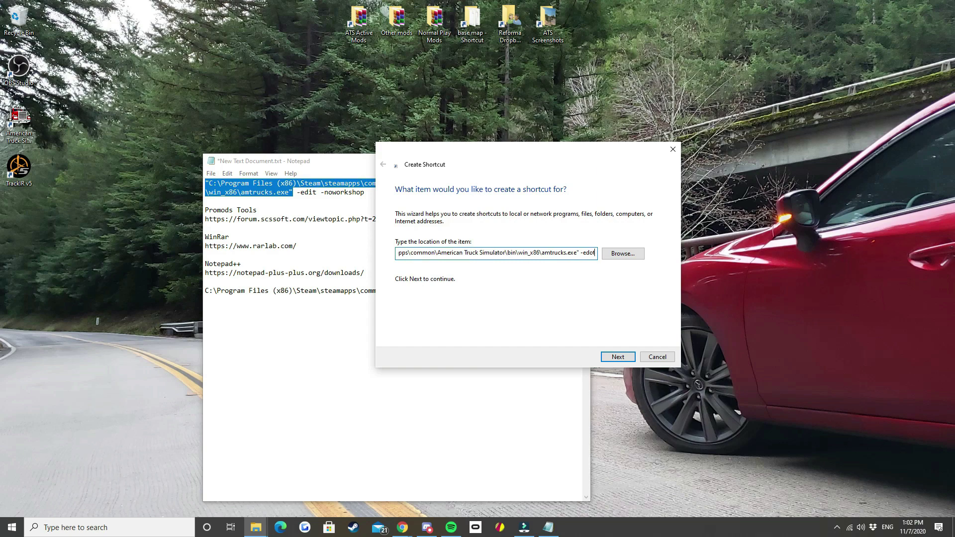
key("BackSpace")
key("BackSpace")
type("it")
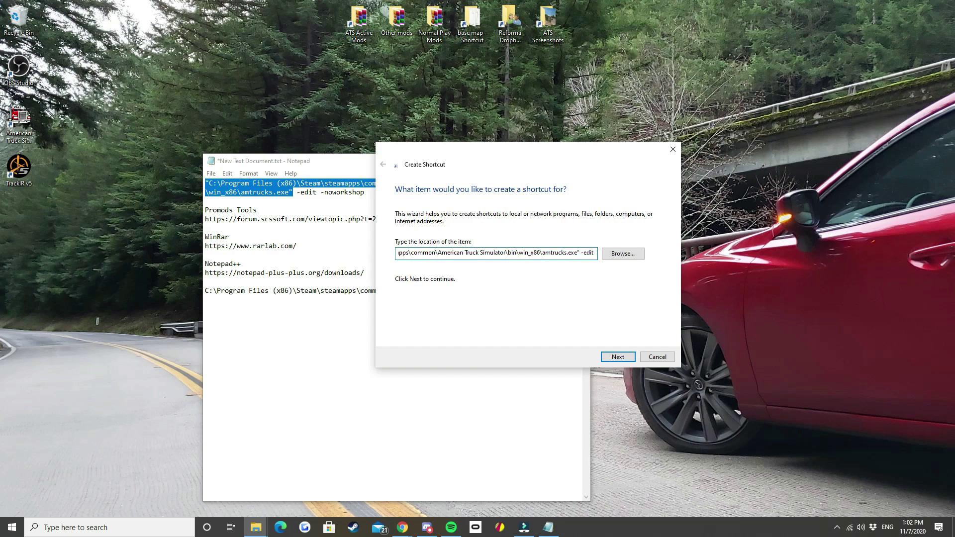
type(" -")
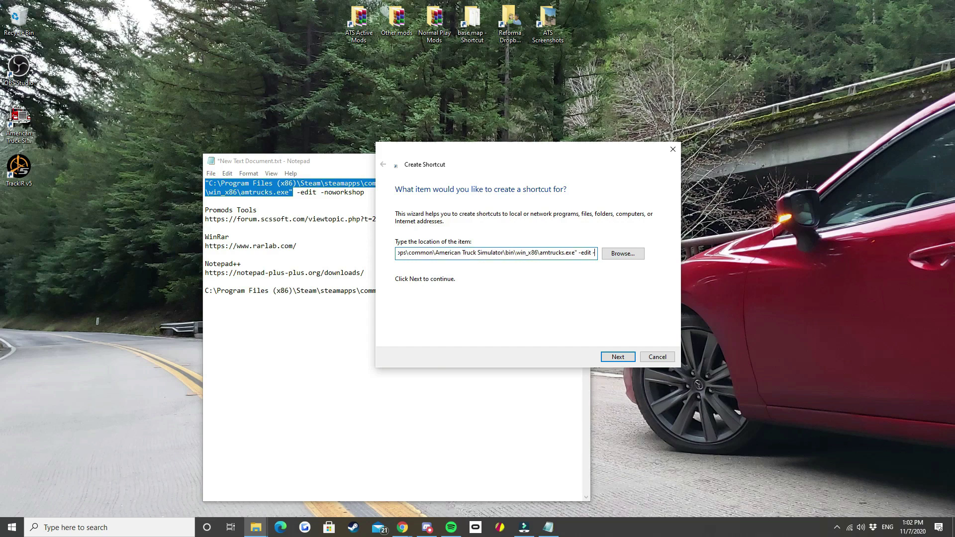
type("noworksh")
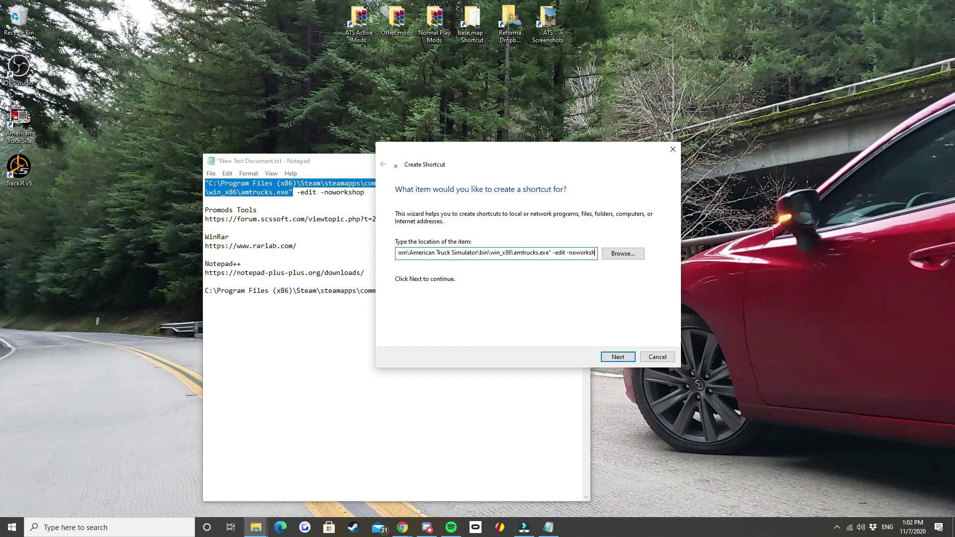
type("op")
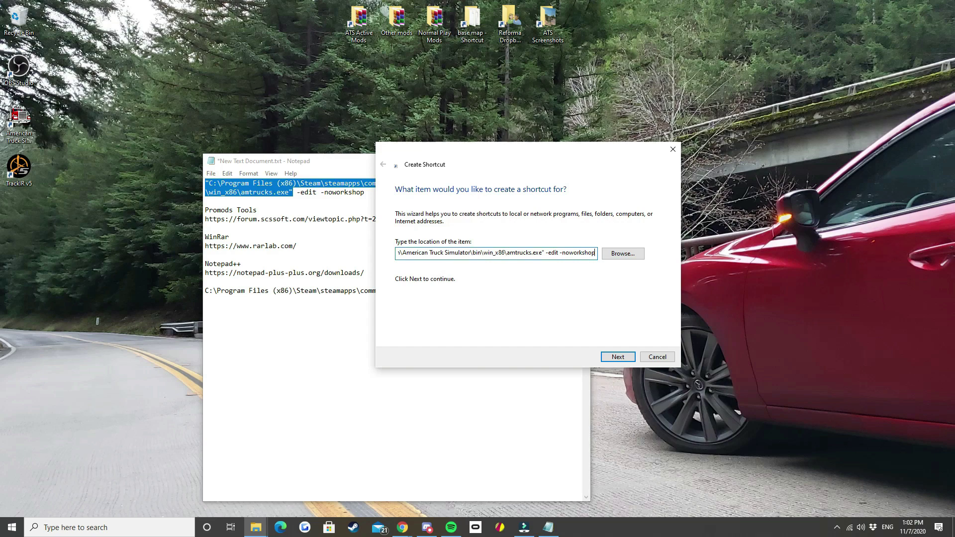
Step: Name the shortcut "Editor de Mapas" and finish creating it
left_click(609, 359)
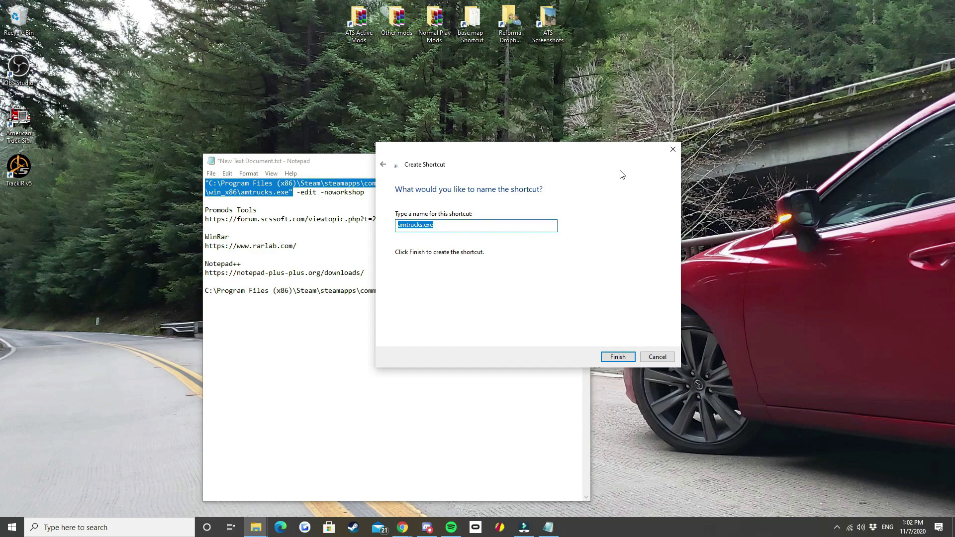
type("Editor de Mapas")
left_click(624, 359)
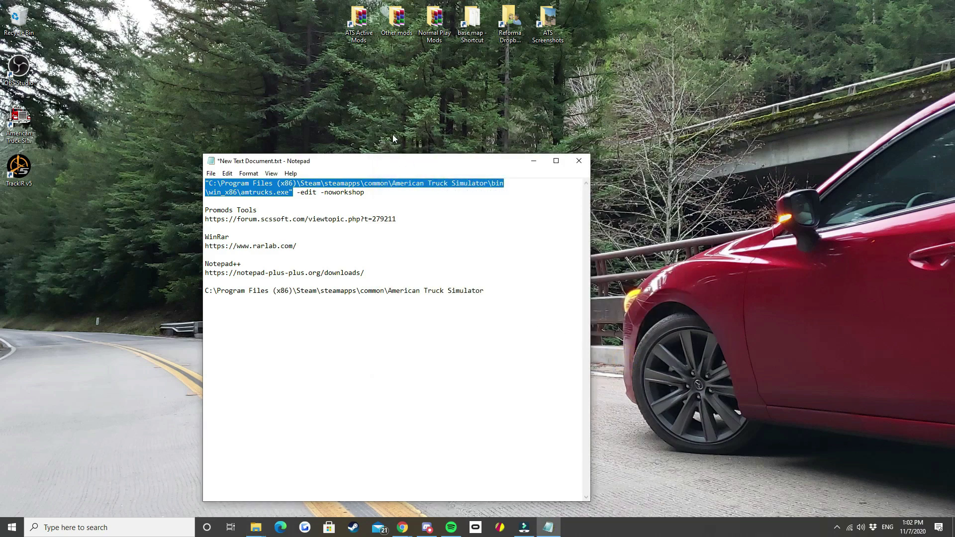
Step: Move the Notepad notes aside and minimize them, then start the "Editor de Mapas" shortcut and allow the launch with "-edit -noworkshop"
left_click_drag(413, 162, 759, 210)
left_click(451, 164)
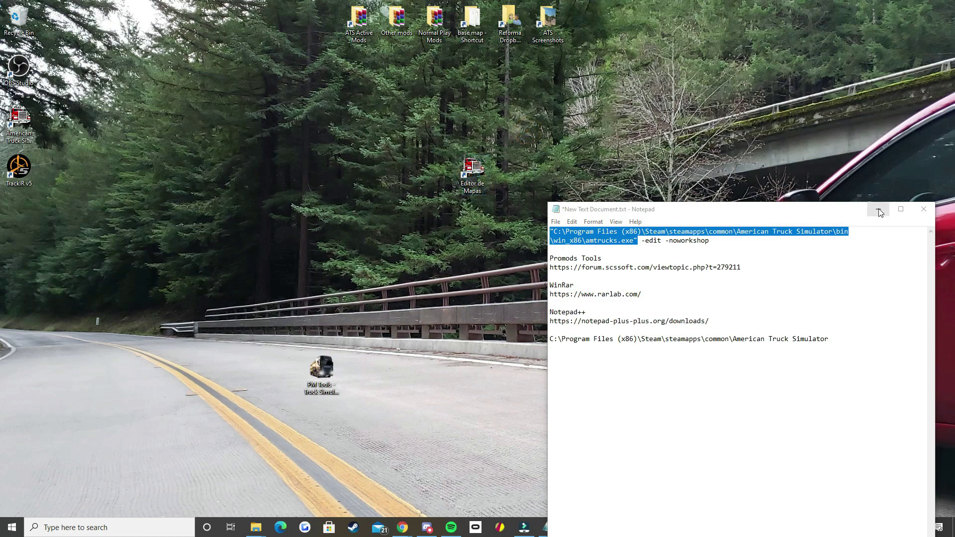
left_click(879, 212)
double_click(474, 168)
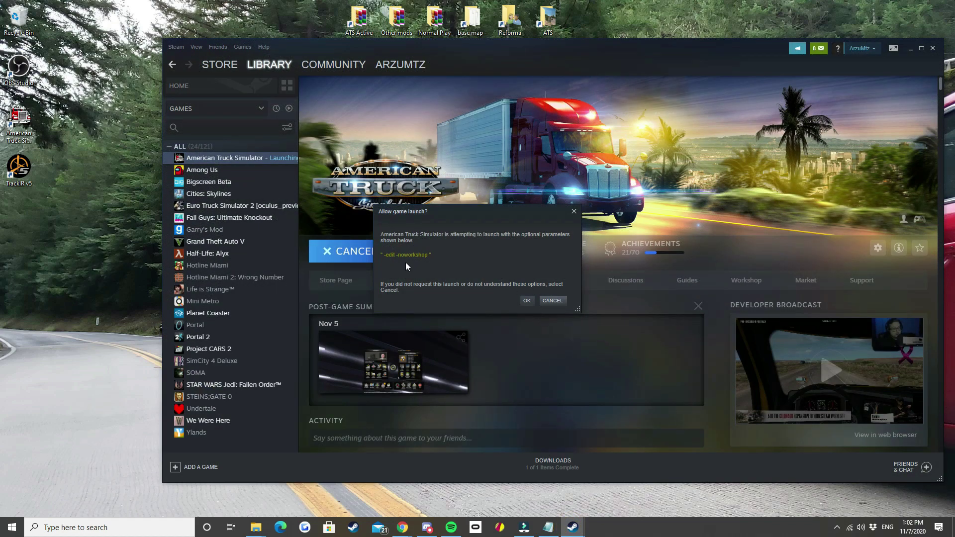
left_click(525, 301)
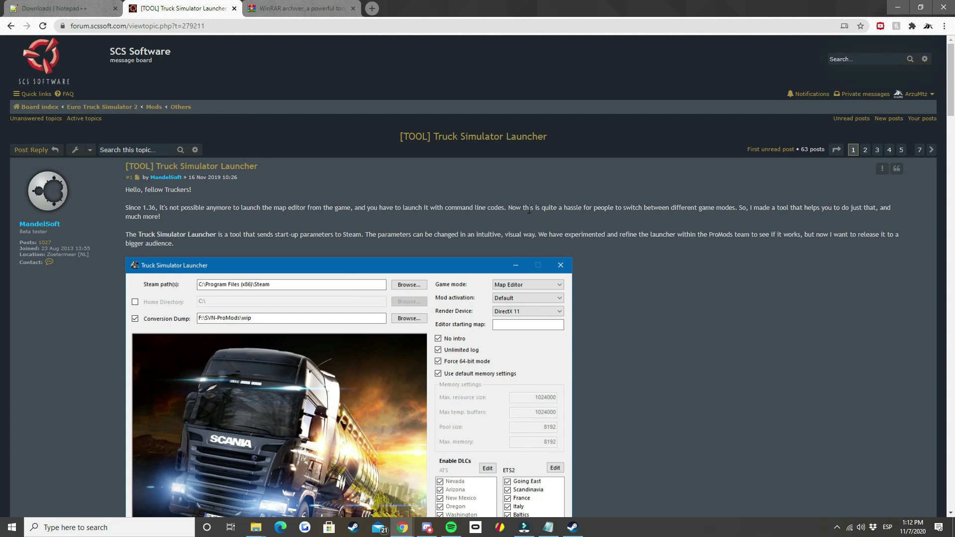
Step: Review the Truck Simulator Launcher forum topic down to its mega.nz download link, then minimize the browser
left_click(289, 22)
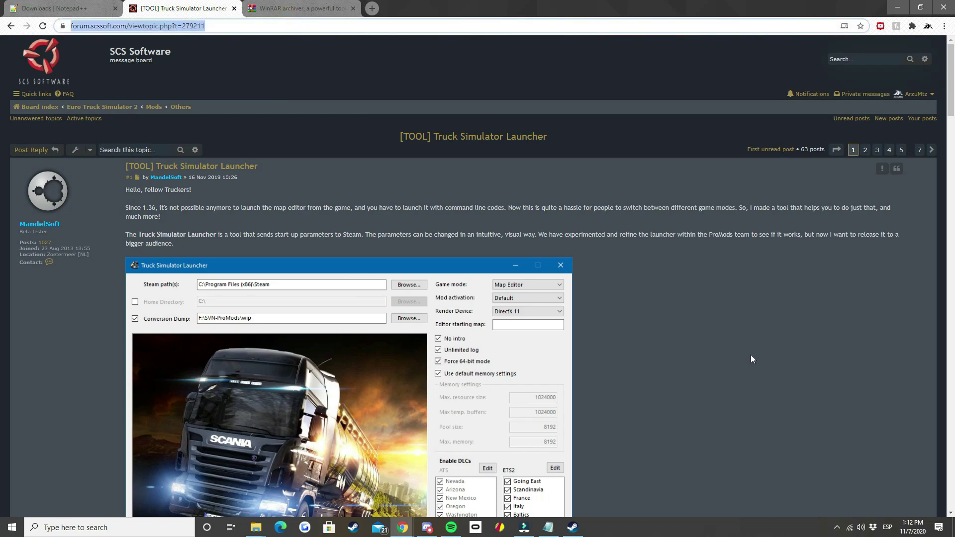
left_click(745, 307)
scroll(698, 306, "down", 15)
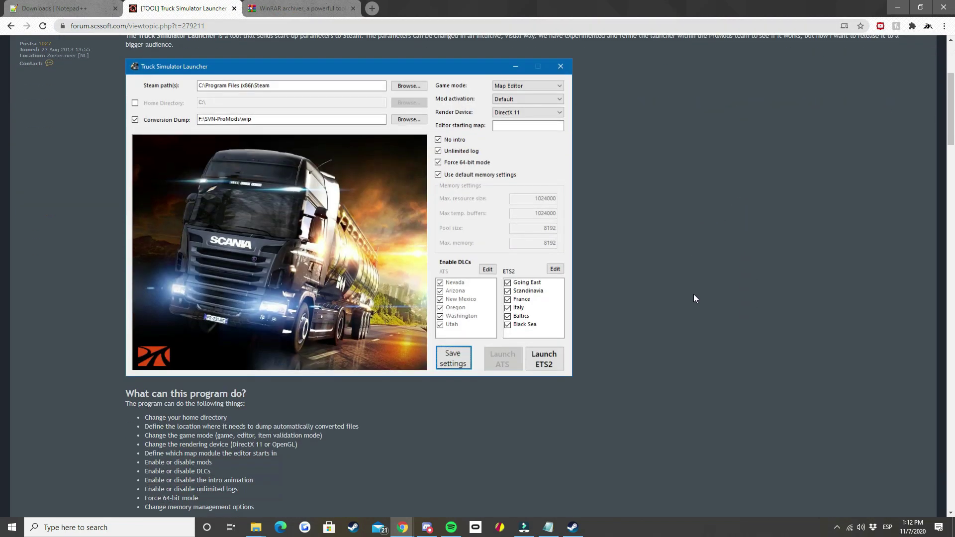
scroll(686, 255, "down", 4)
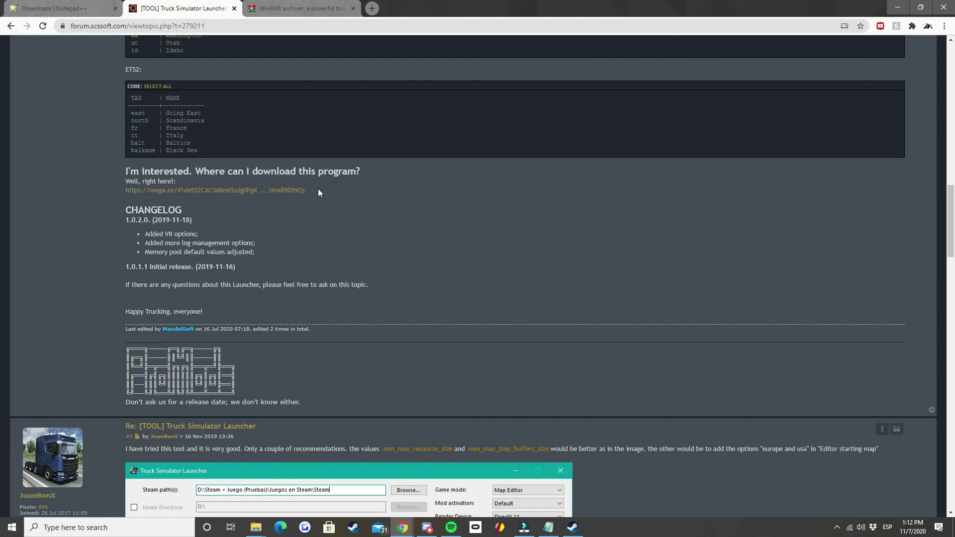
left_click_drag(319, 193, 116, 193)
left_click(495, 210)
left_click(898, 7)
Step: Open the PM Tools Truck Simulator Launcher from the desktop and move its window closer to the middle
left_click(314, 370)
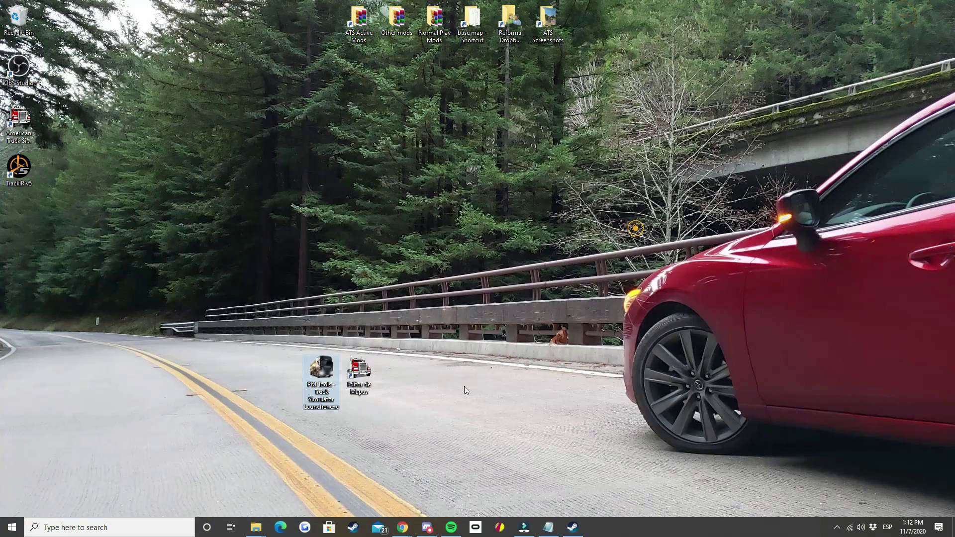
double_click(311, 369)
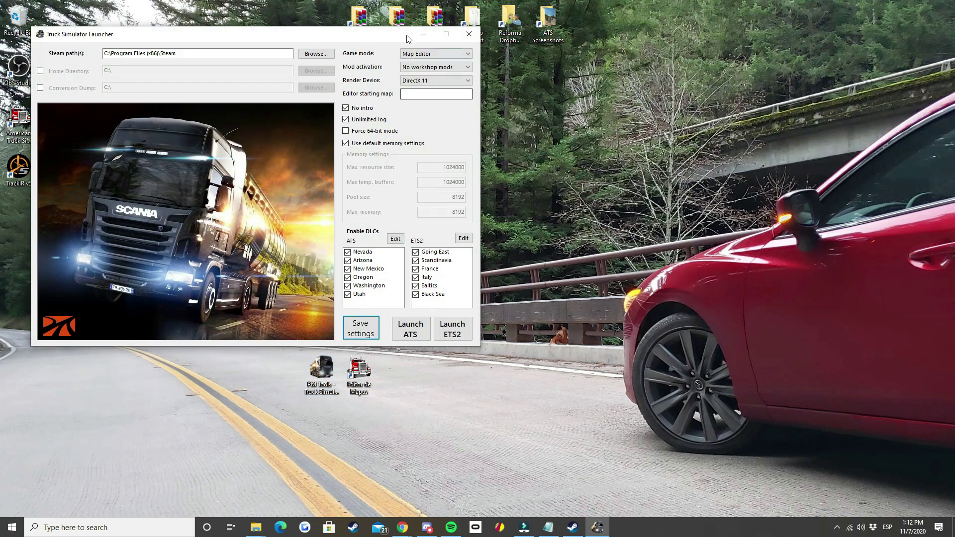
left_click_drag(407, 39, 500, 109)
Step: Examine the launcher's choices for game mode, mod activation and render device without changing them
left_click(562, 124)
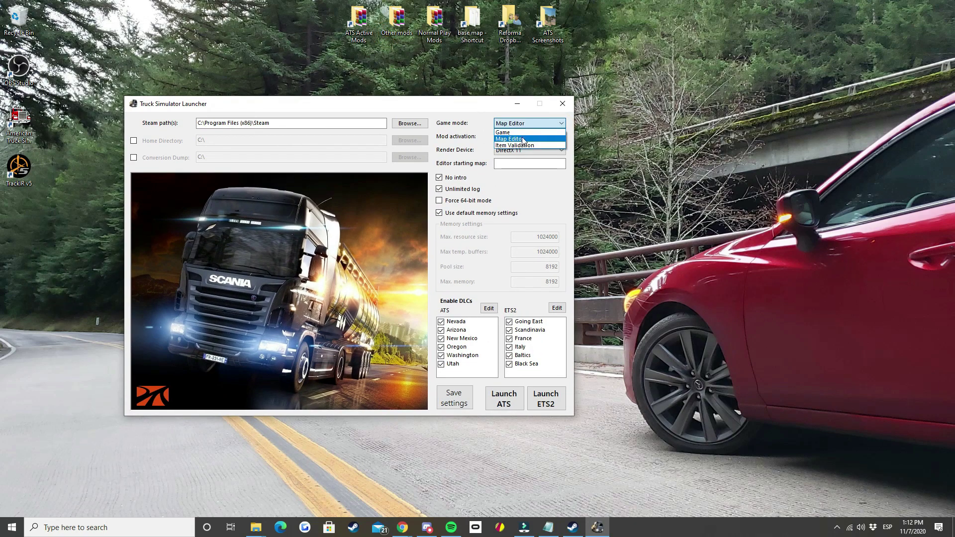
left_click(481, 126)
left_click(534, 138)
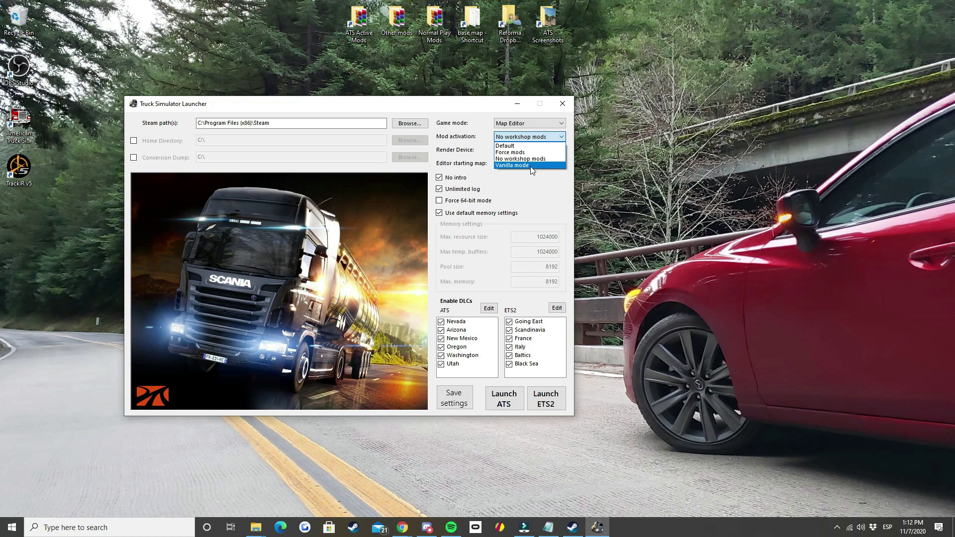
left_click(547, 212)
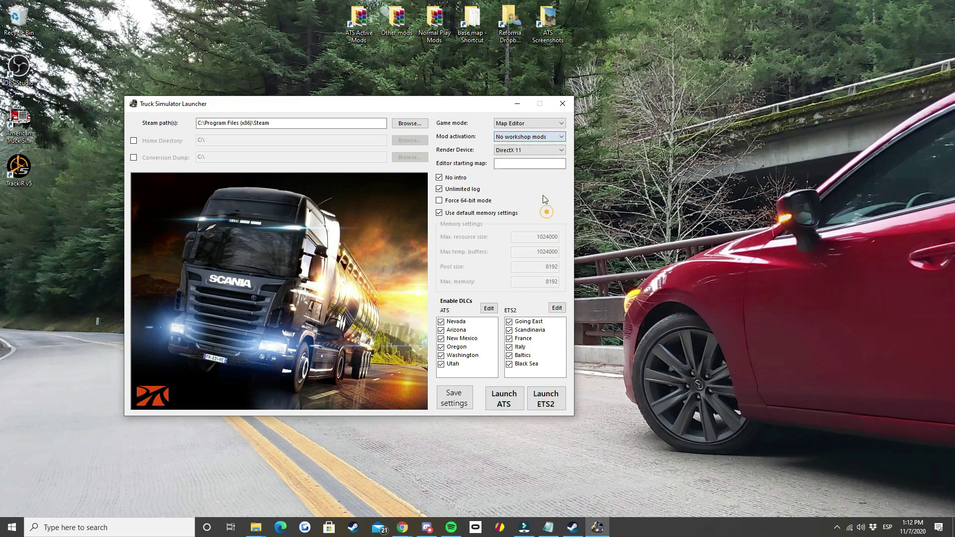
left_click(533, 151)
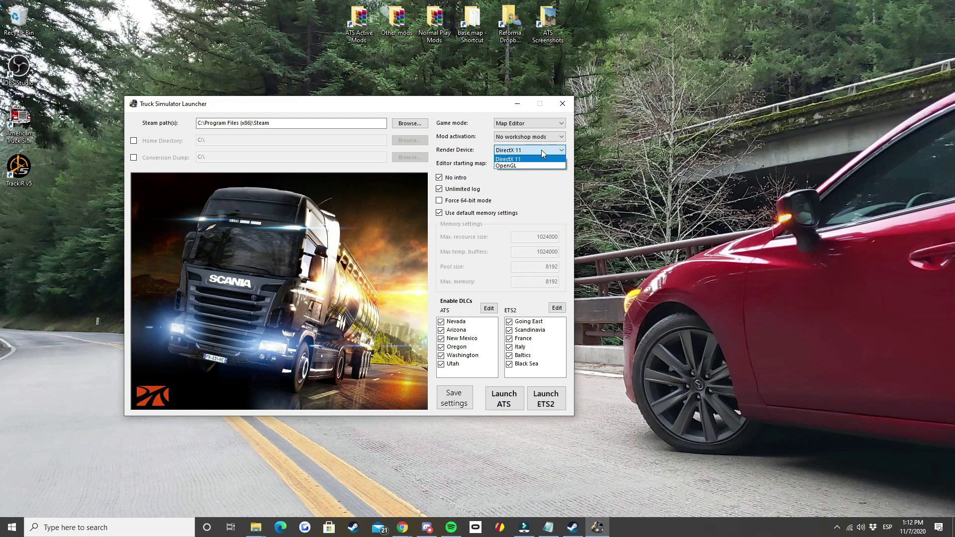
left_click(541, 150)
Step: Enter "usa" as the editor starting map, then clear the entry again
left_click(534, 164)
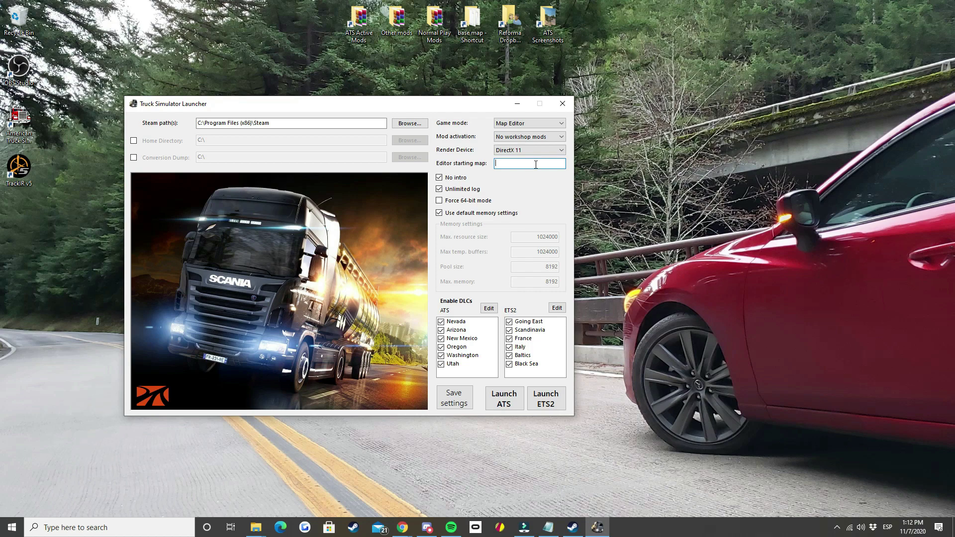
type("usa")
key("BackSpace")
key("BackSpace")
key("BackSpace")
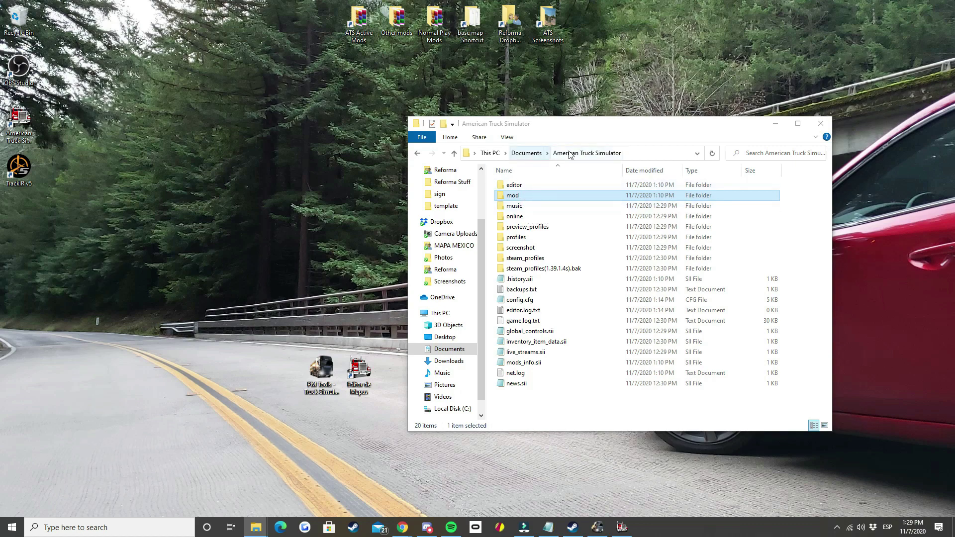
Step: Browse from the American Truck Simulator documents folder through mod and MapaTutorial into the map folder
double_click(515, 196)
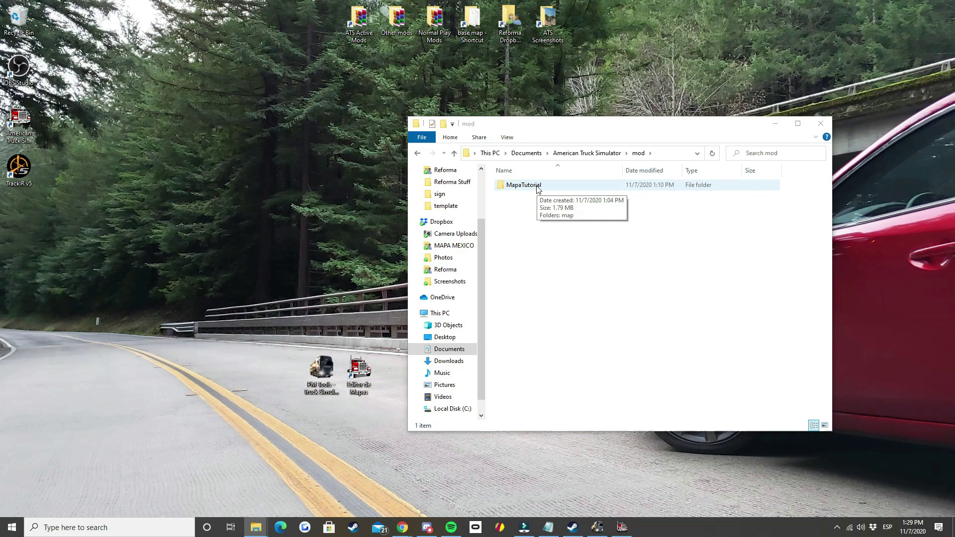
double_click(528, 185)
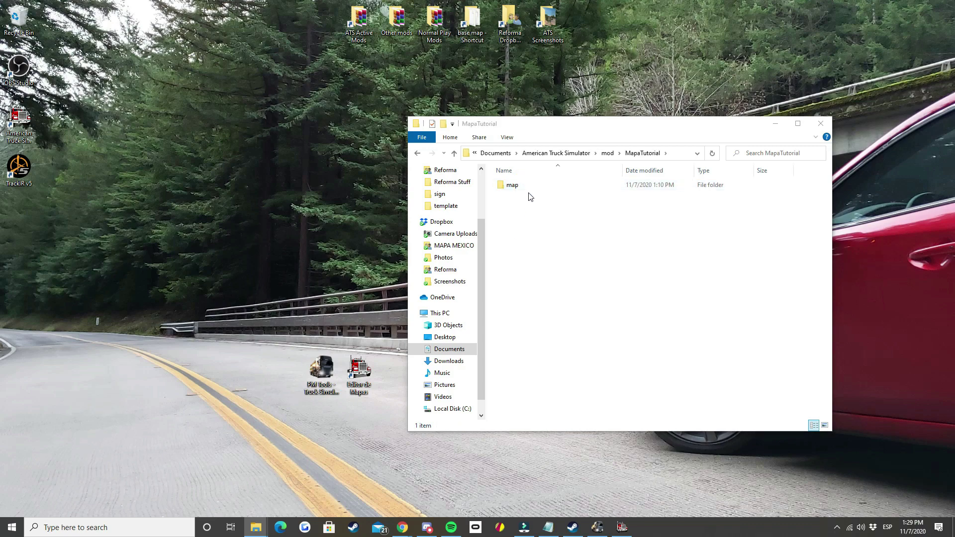
left_click(516, 187)
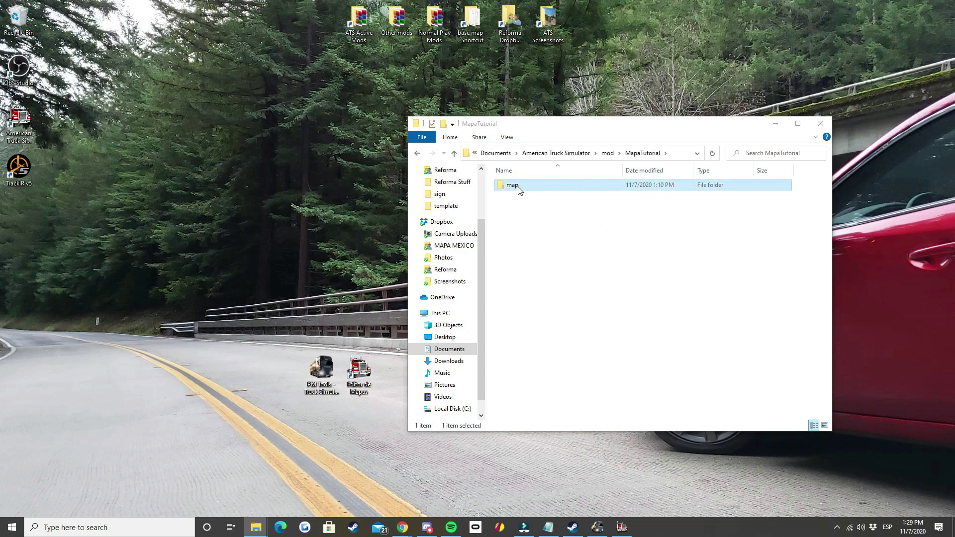
double_click(518, 188)
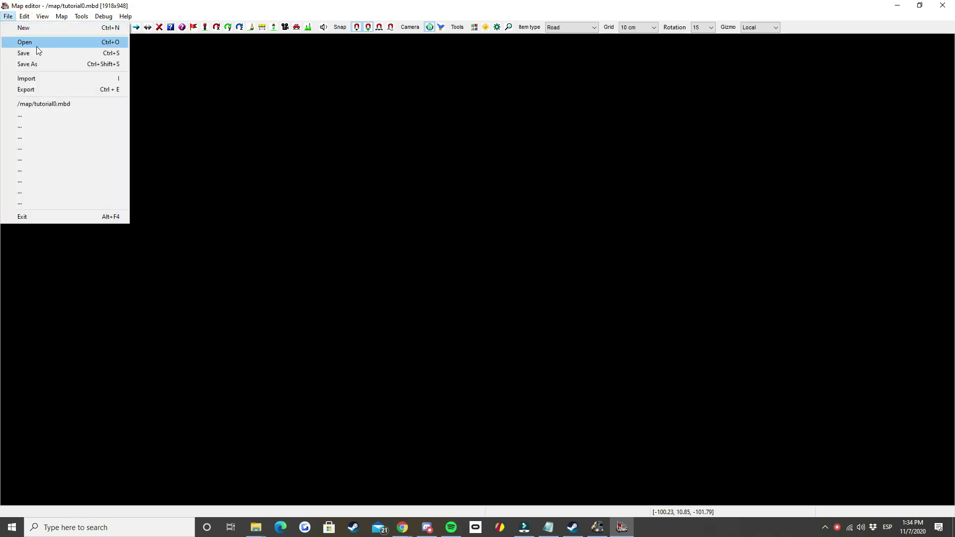
Step: Open the map file tutorial0.mbd from the /map/ directory in the map editor
left_click(37, 43)
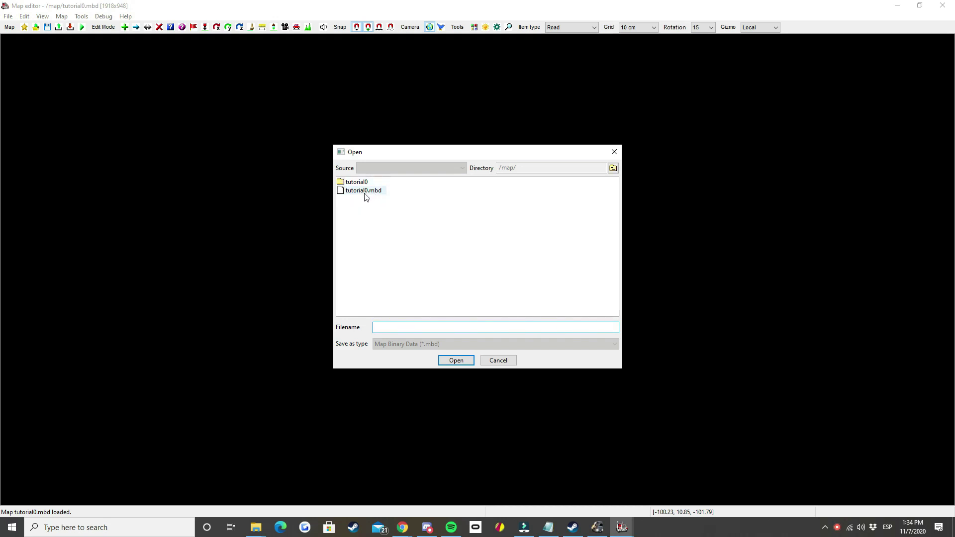
left_click(364, 193)
left_click(417, 327)
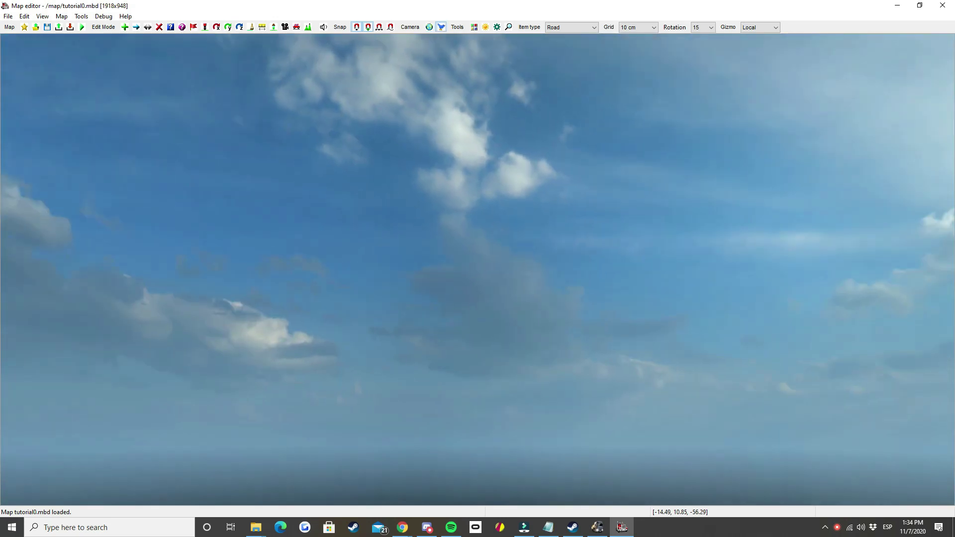
Step: Open the map editor's console, run "goto cruces" to jump to that city, and close the console
right_click_drag(500, 174, 633, 187)
right_click_drag(829, 190, 832, 205)
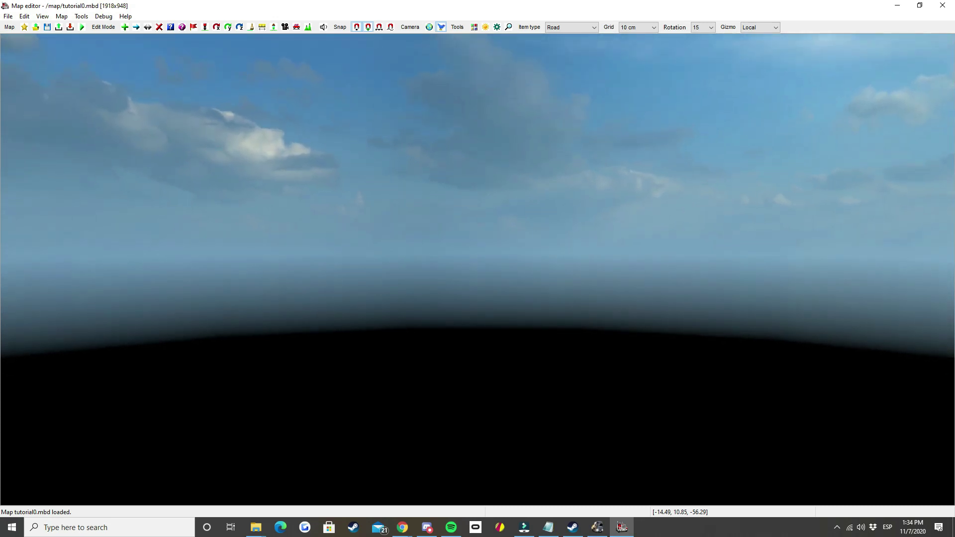
right_click_drag(477, 269, 464, 267)
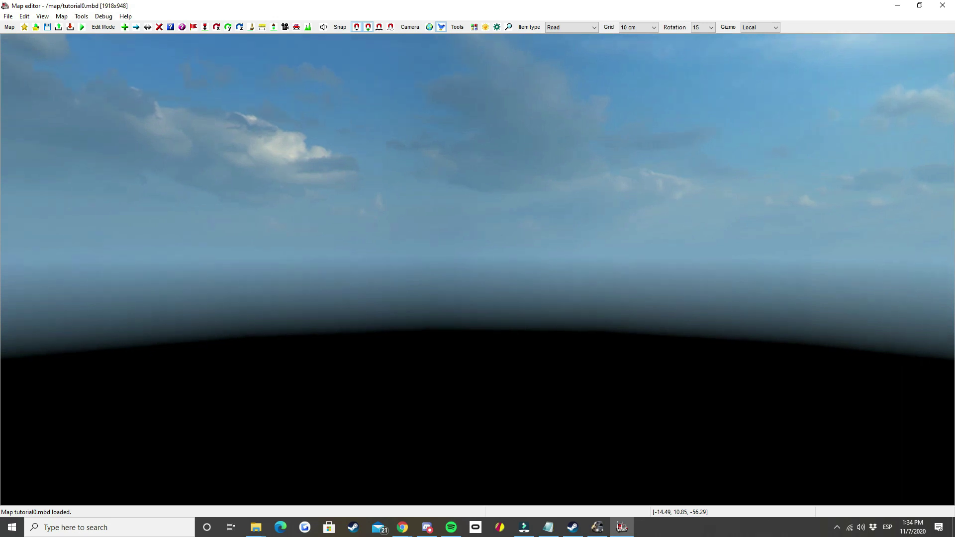
right_click_drag(811, 203, 846, 188)
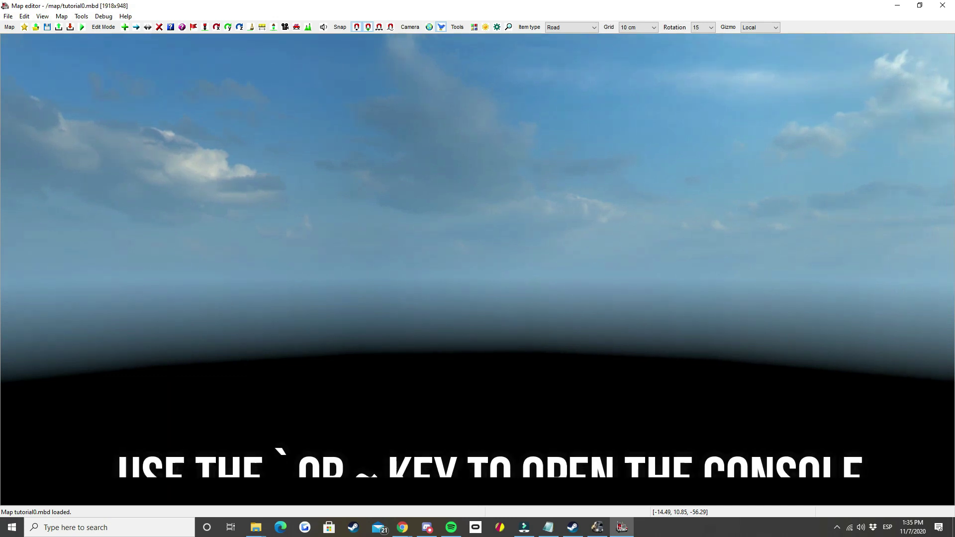
right_click_drag(811, 197, 802, 230)
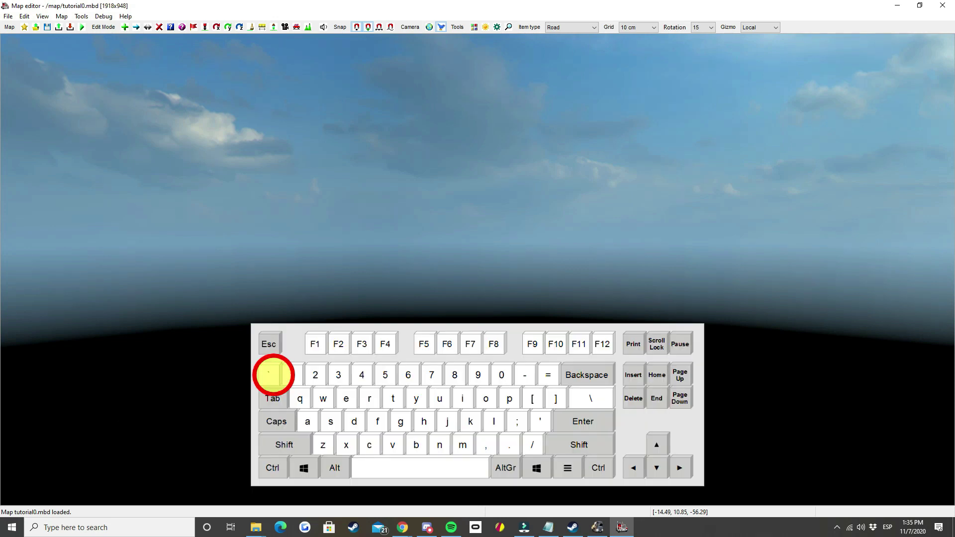
key("grave")
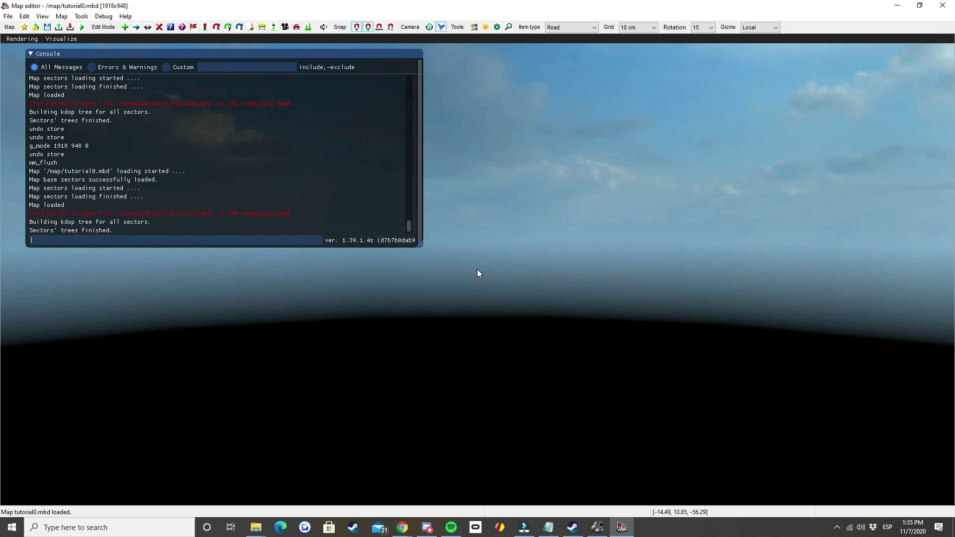
type("goto")
type("cruces")
key("Return")
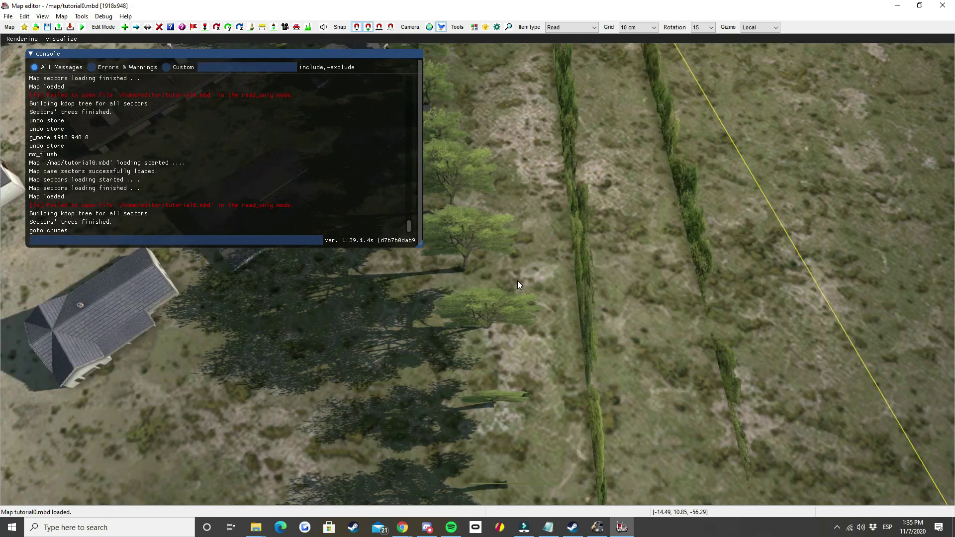
key("grave")
Step: Look around the city's streets and buildings with the free camera
middle_click_drag(517, 281, 634, 282)
key("Left")
key("Up")
key("Up")
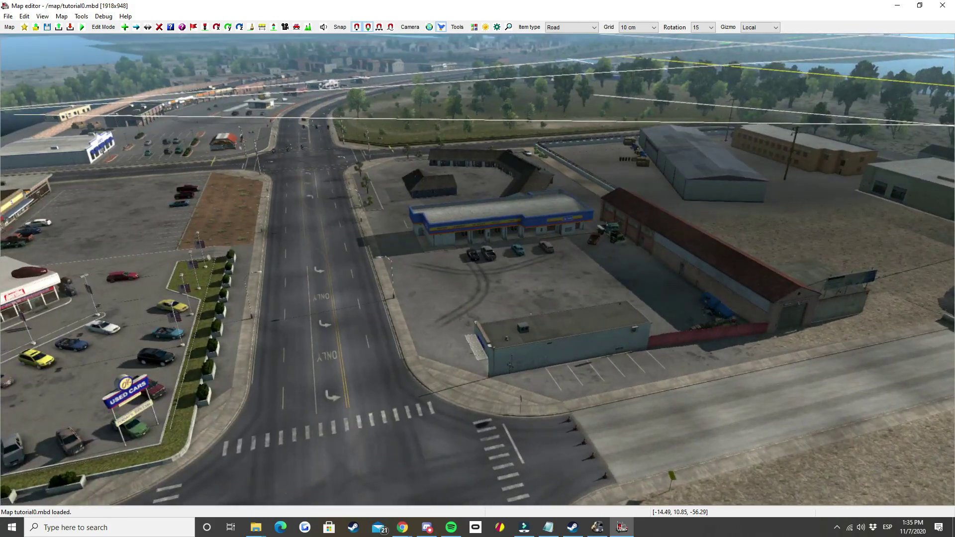
Step: Switch to the overhead camera and inspect the road nodes and lanes around the intersection at different zoom levels
key("o")
scroll(478, 273, "down", 5)
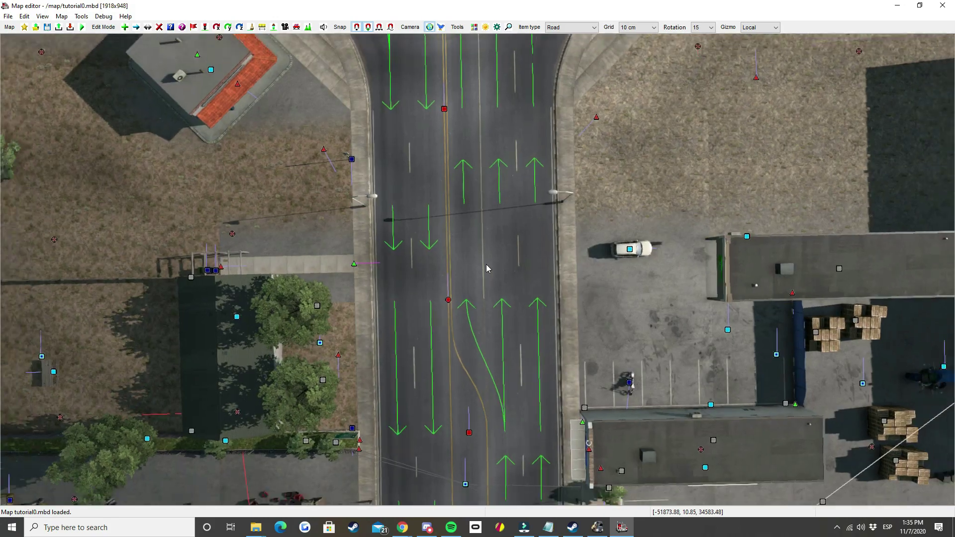
scroll(496, 257, "down", 3)
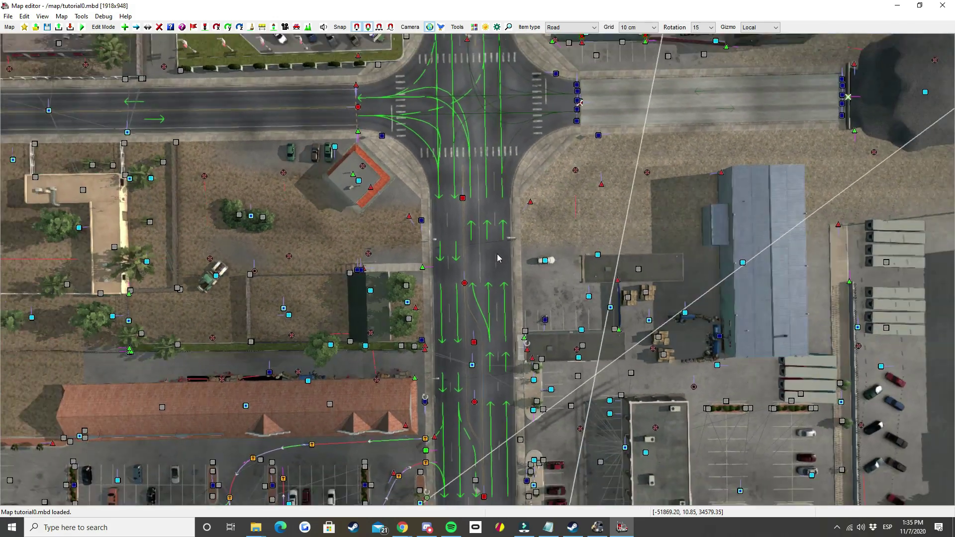
scroll(495, 254, "down", 3)
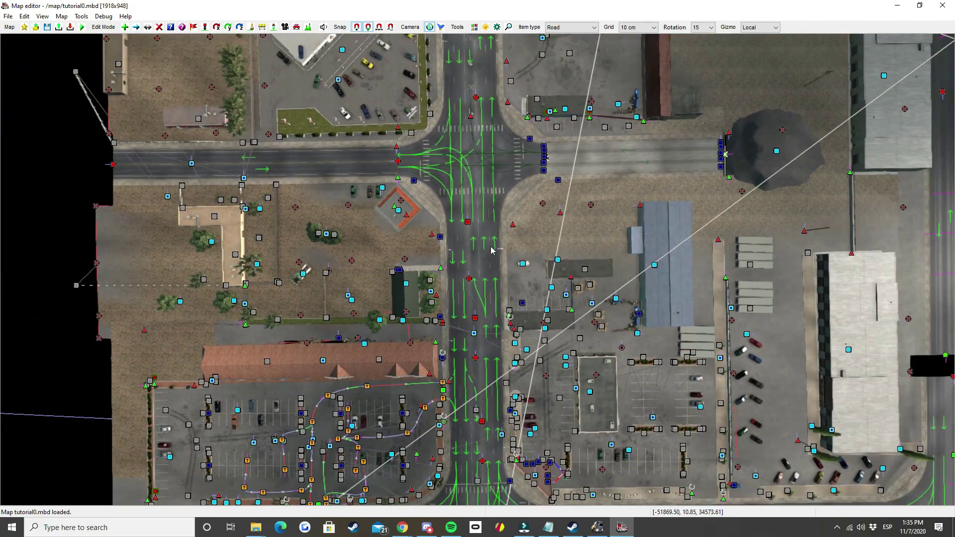
scroll(510, 264, "up", 8)
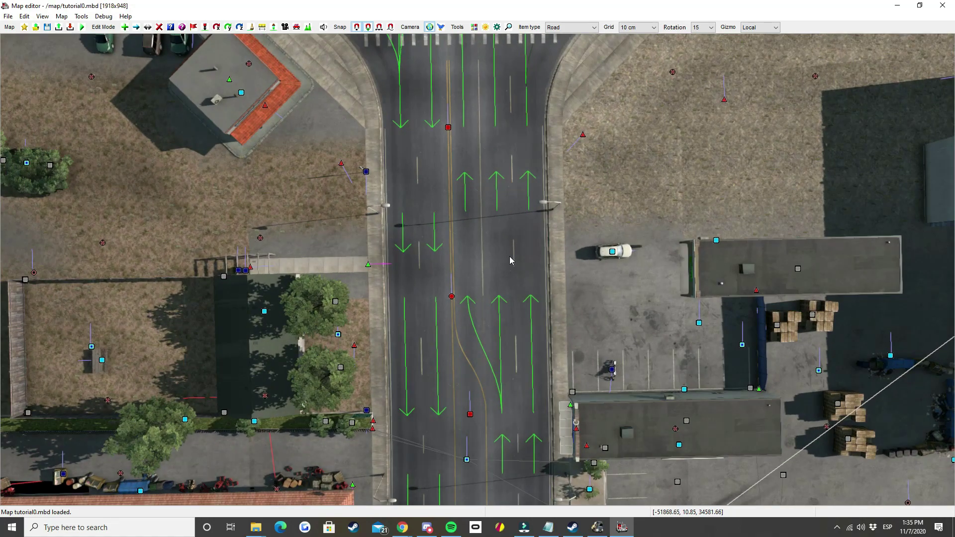
Step: Return to the free camera and fly over the city's intersections and surroundings
key("f")
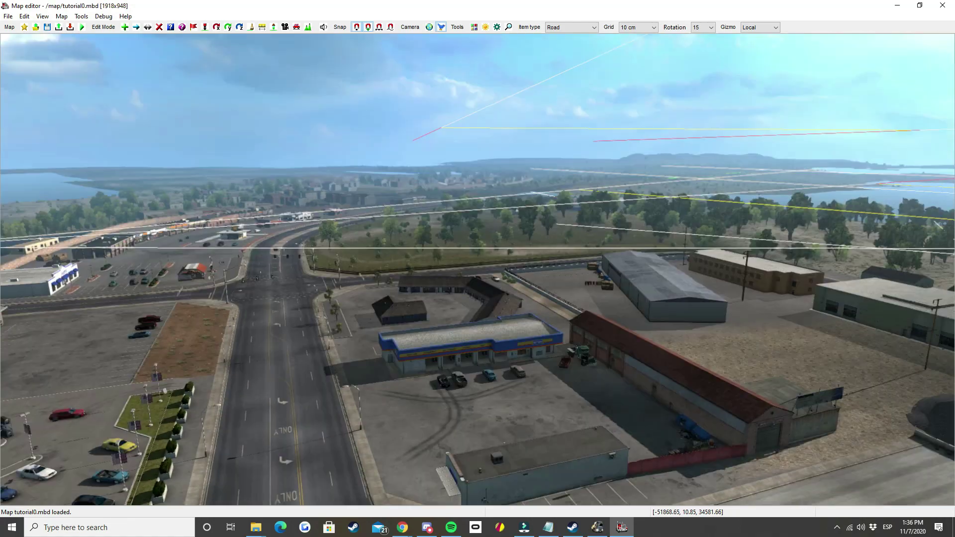
key("w")
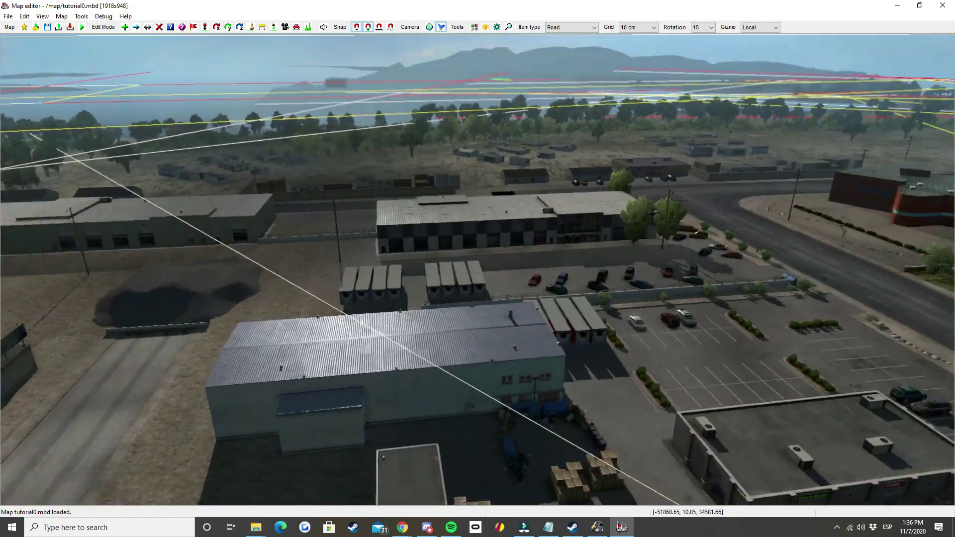
key("w")
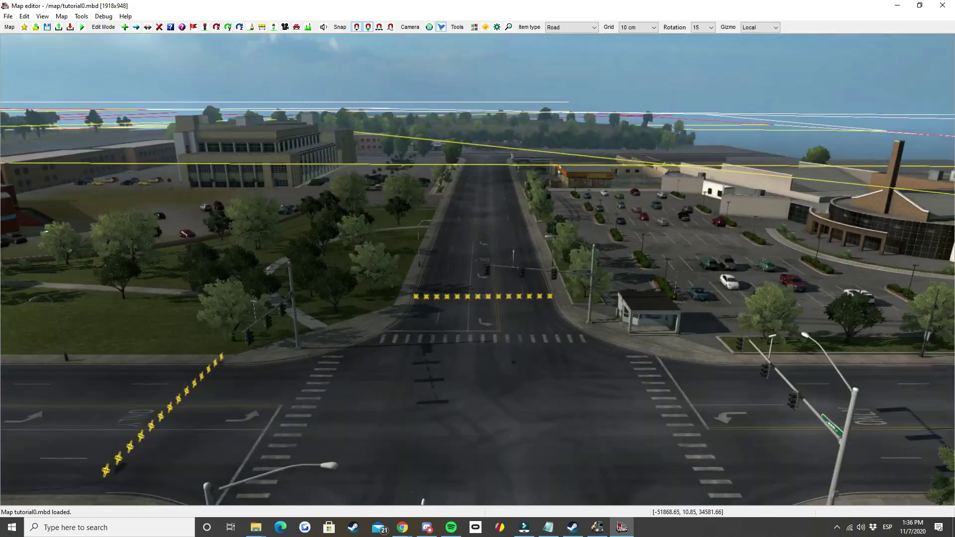
key("s")
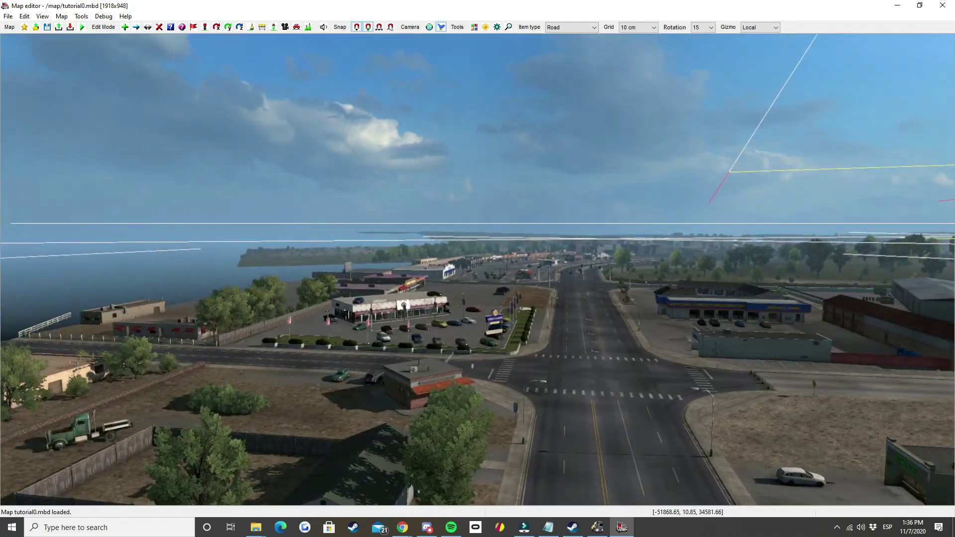
Step: Finish flying over the intersection and close the map editor
key("w")
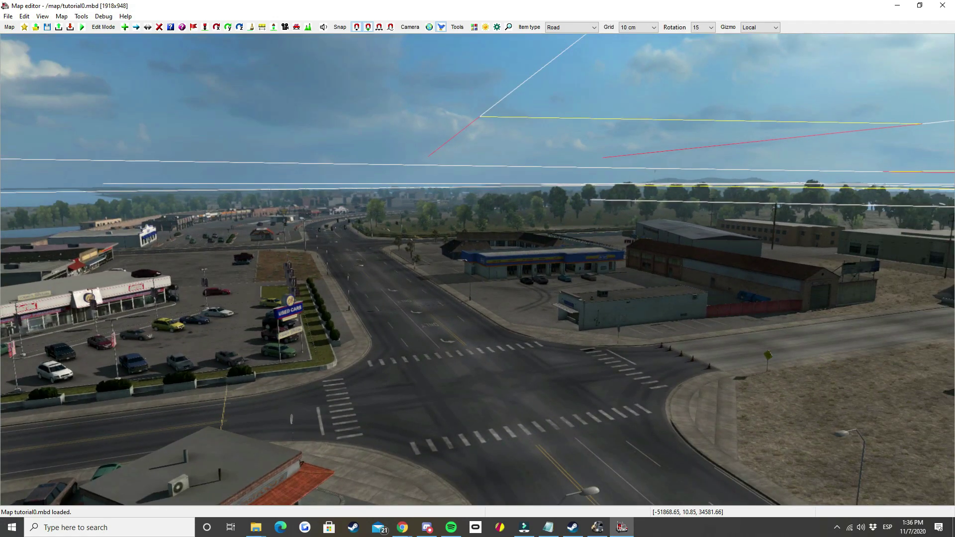
left_click(942, 7)
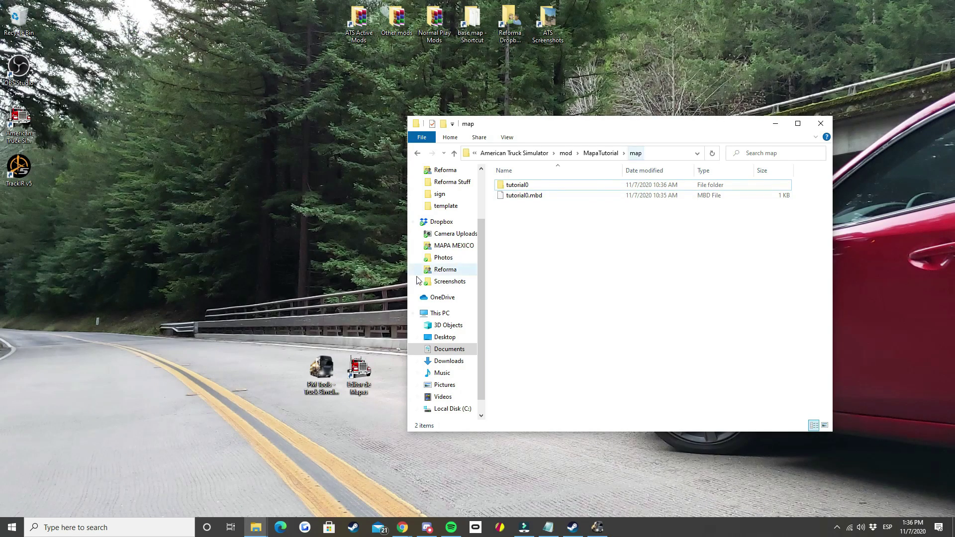
left_click(366, 227)
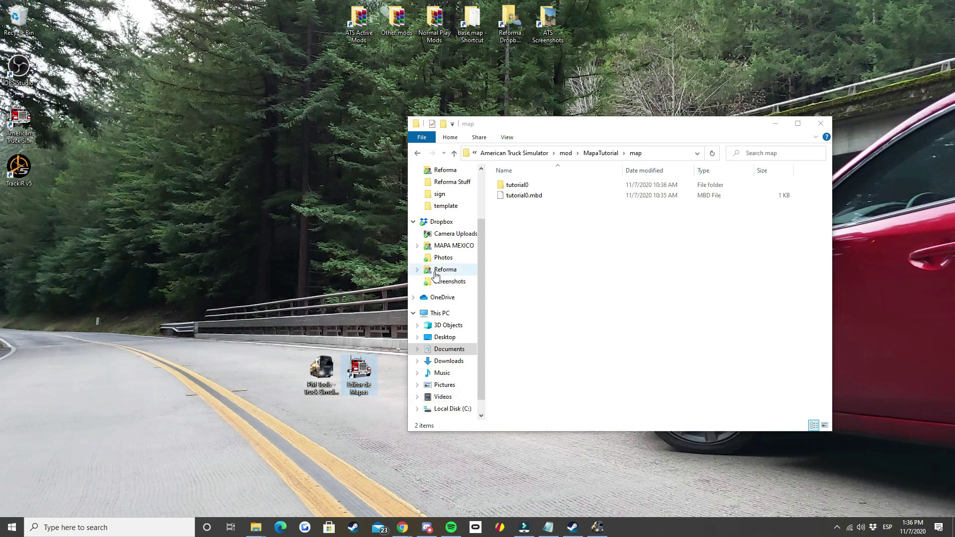
left_click(379, 290)
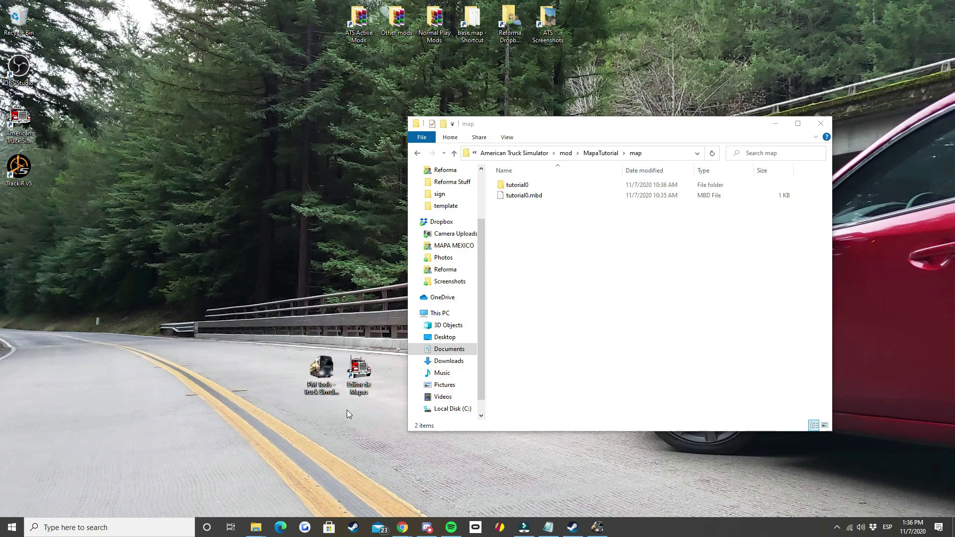
Step: Open Truck Simulator Launcher, enter "usa" as the editor starting map, and close the launcher without launching the game
double_click(321, 370)
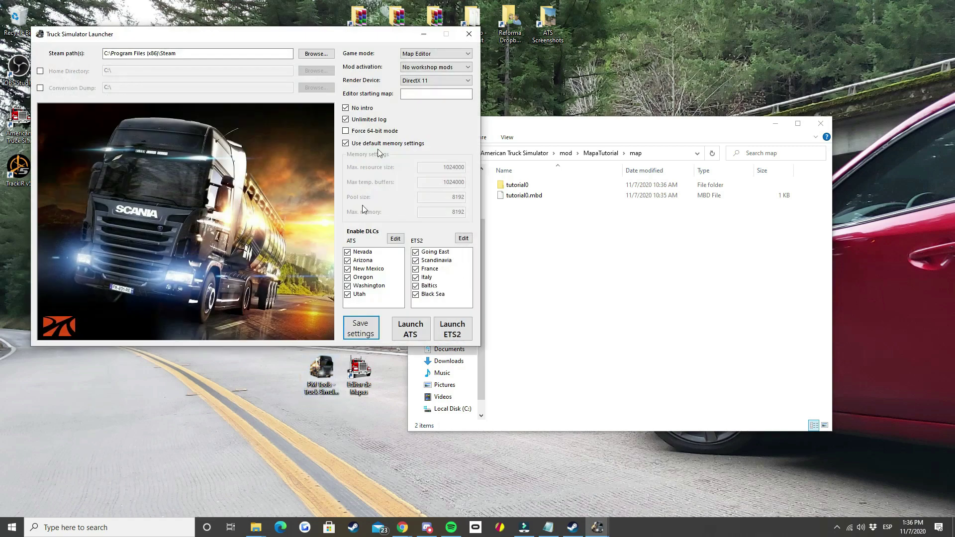
left_click(436, 95)
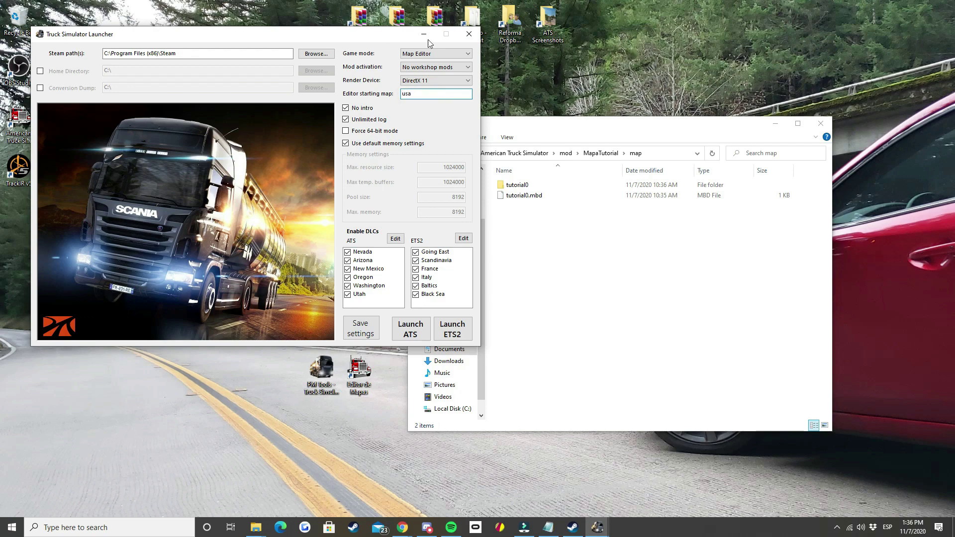
left_click(468, 35)
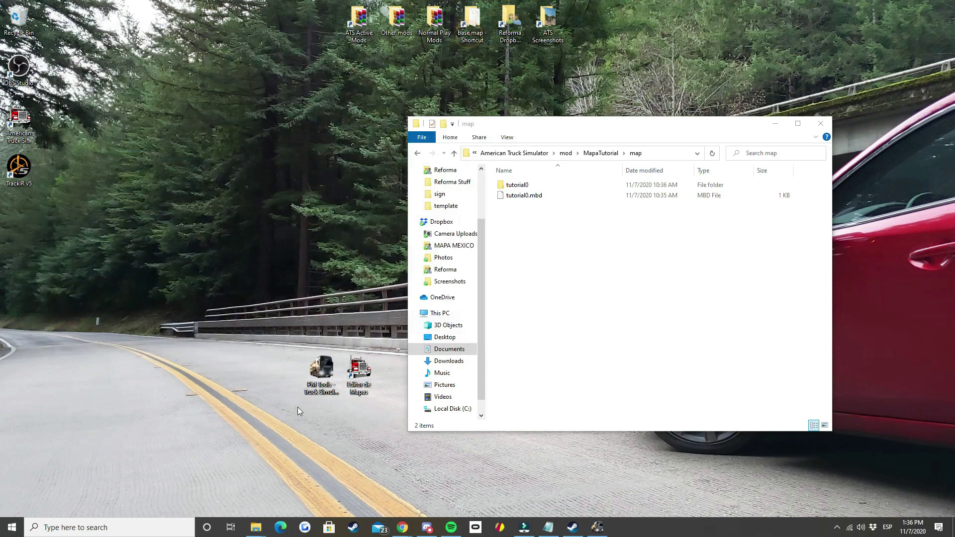
Step: Edit the Editor de Mapas shortcut's target so its launch parameters read "-edit usa -noworkshop", and confirm the properties
right_click(367, 364)
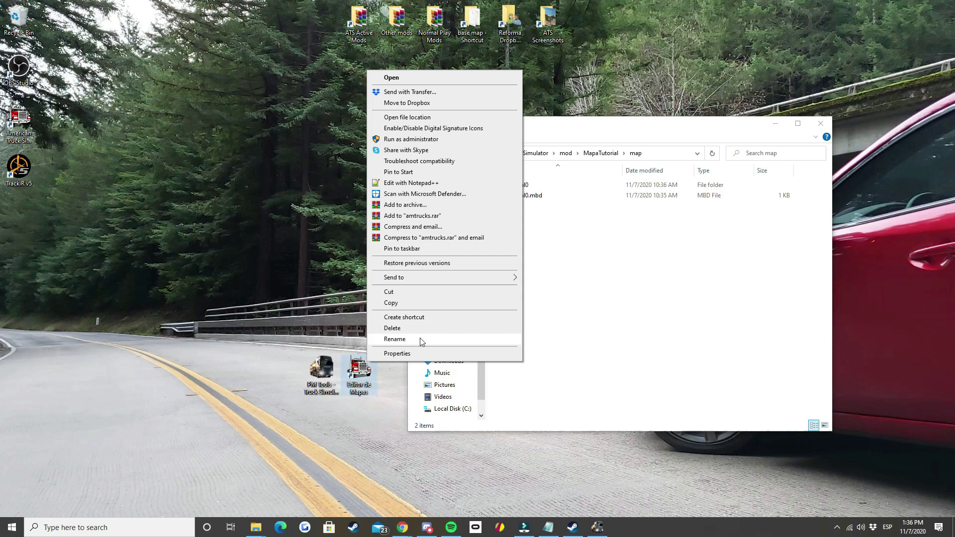
left_click(413, 354)
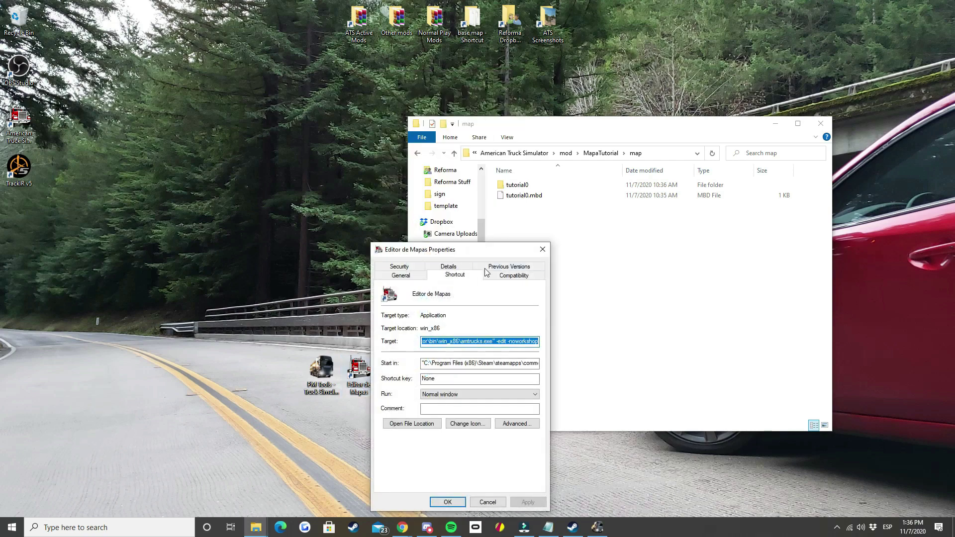
left_click_drag(483, 248, 474, 223)
left_click(488, 315)
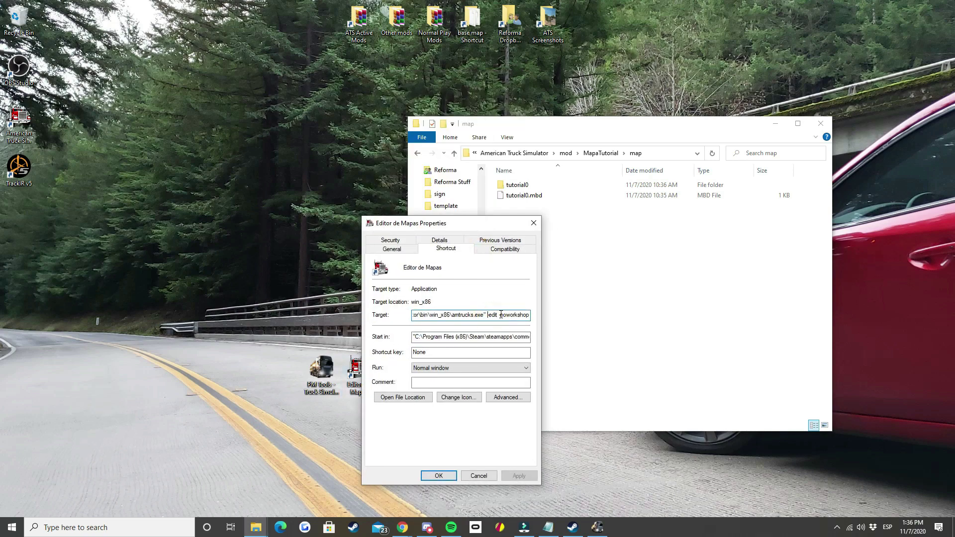
left_click(500, 315)
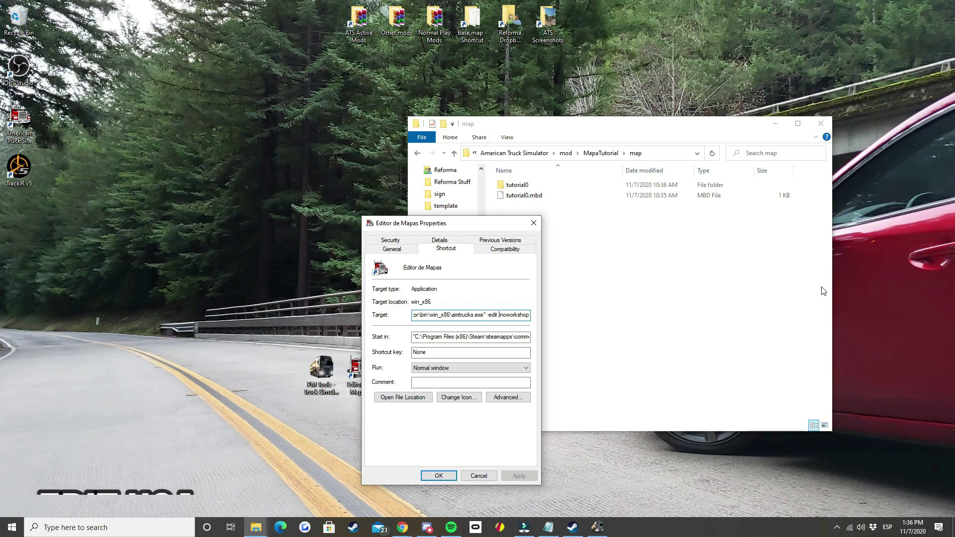
key("BackSpace")
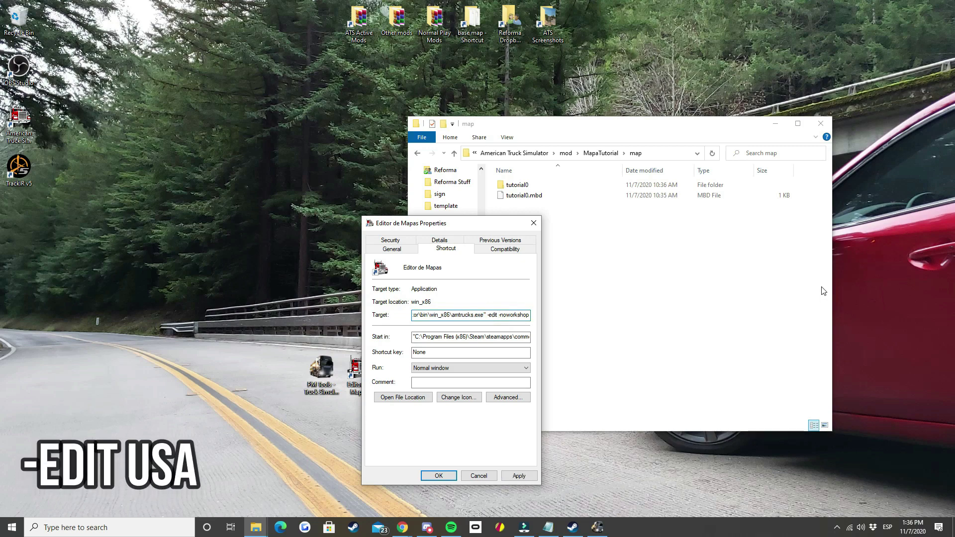
type("usa")
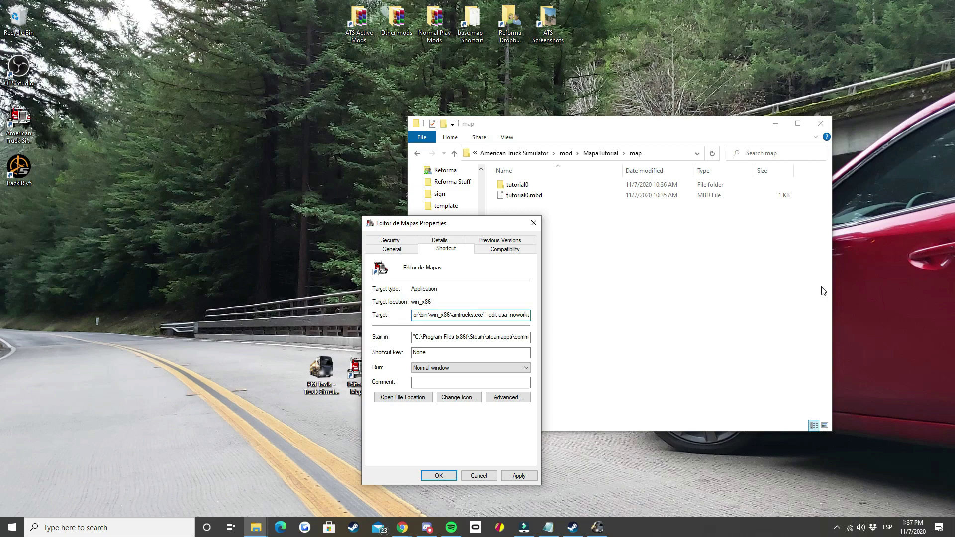
left_click(438, 476)
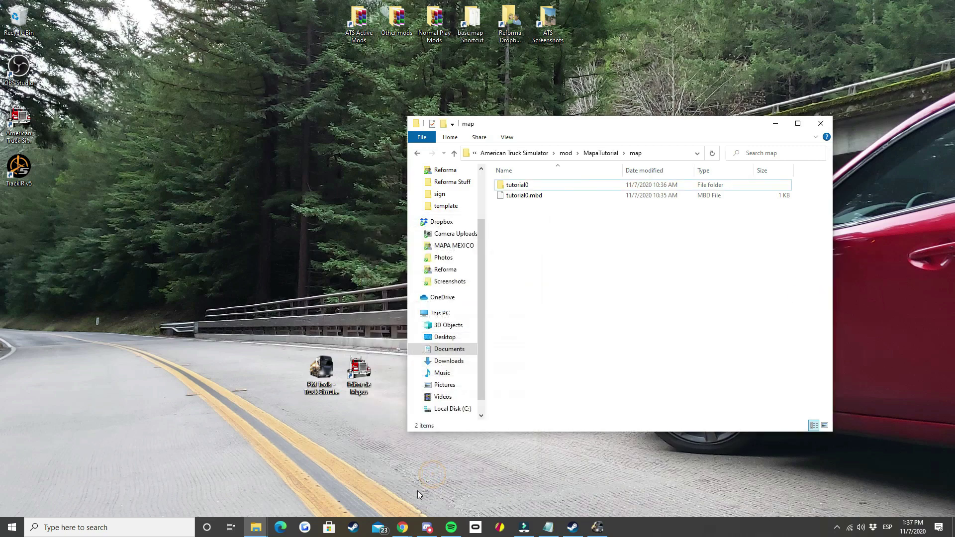
Step: Launch the map editor from the Editor de Mapas shortcut and allow the game to start with the optional parameters
left_click(354, 375)
double_click(355, 374)
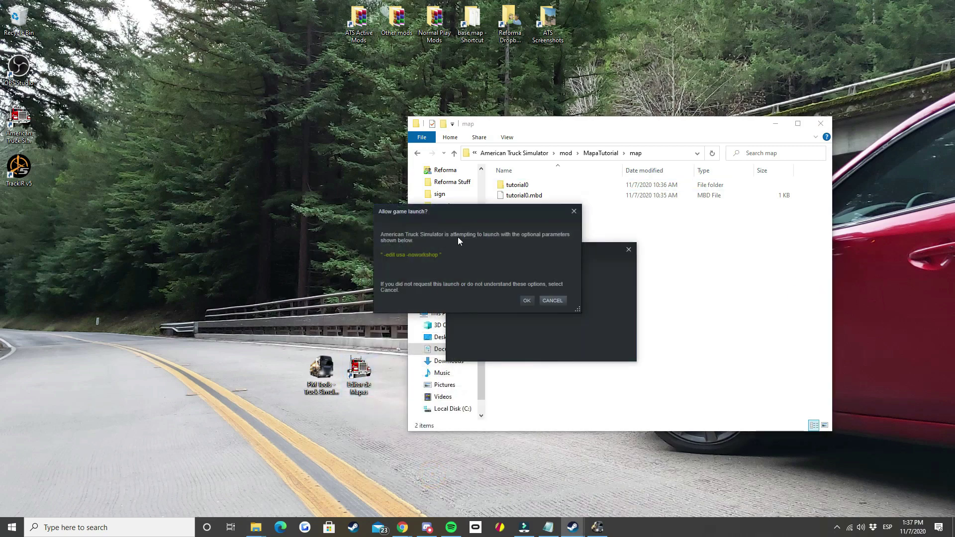
left_click(532, 302)
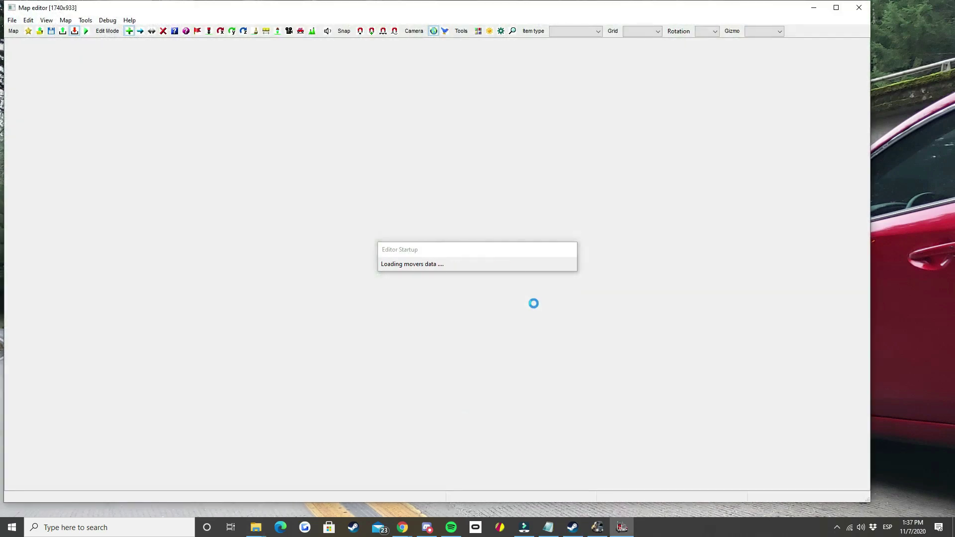
key("p")
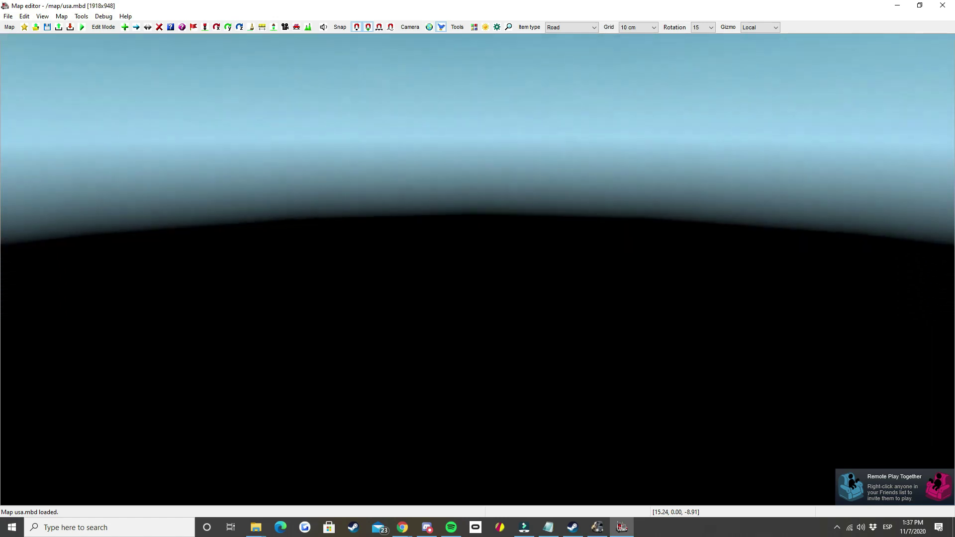
Step: Open the editor console, run a goto command for a city name starting with "las_", and fly over the map
right_click_drag(549, 227, 549, 209)
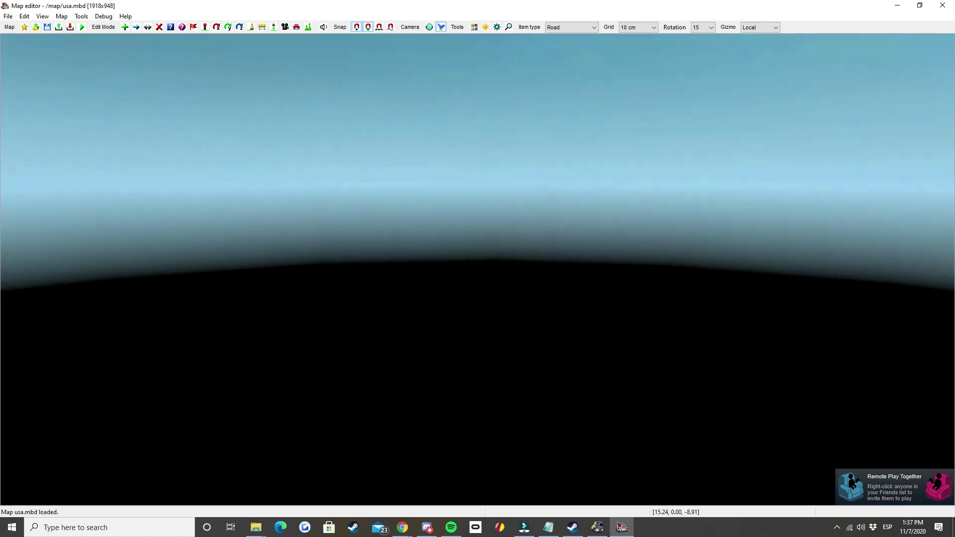
key("grave")
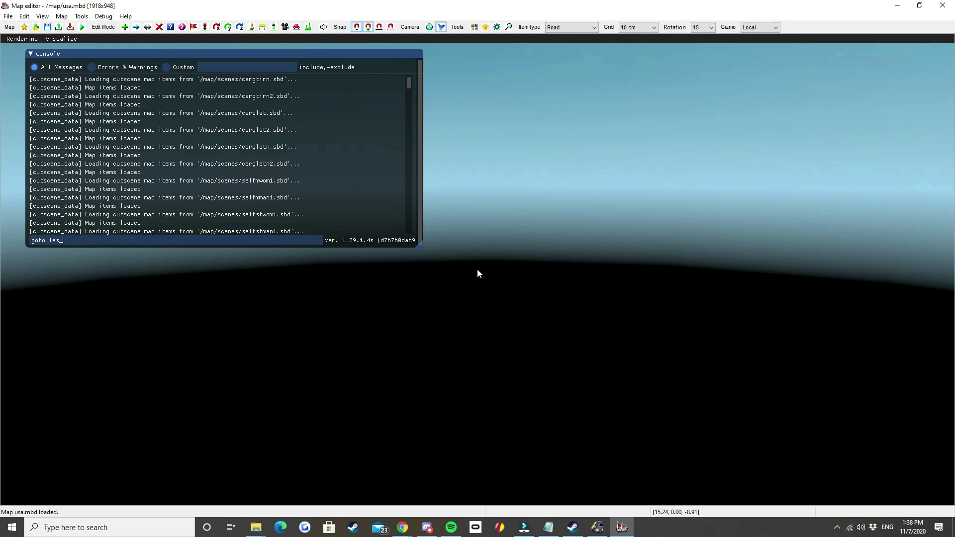
key("Return")
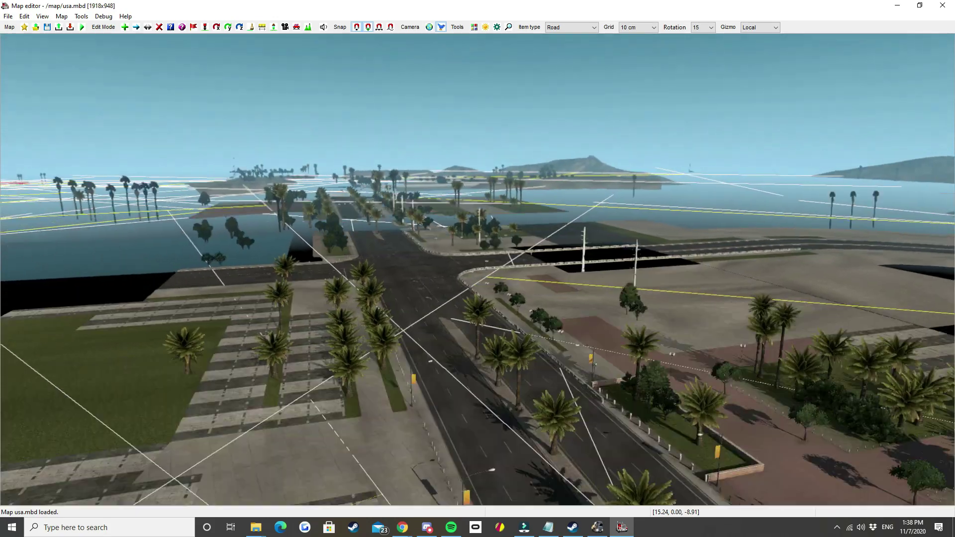
key("KP_8")
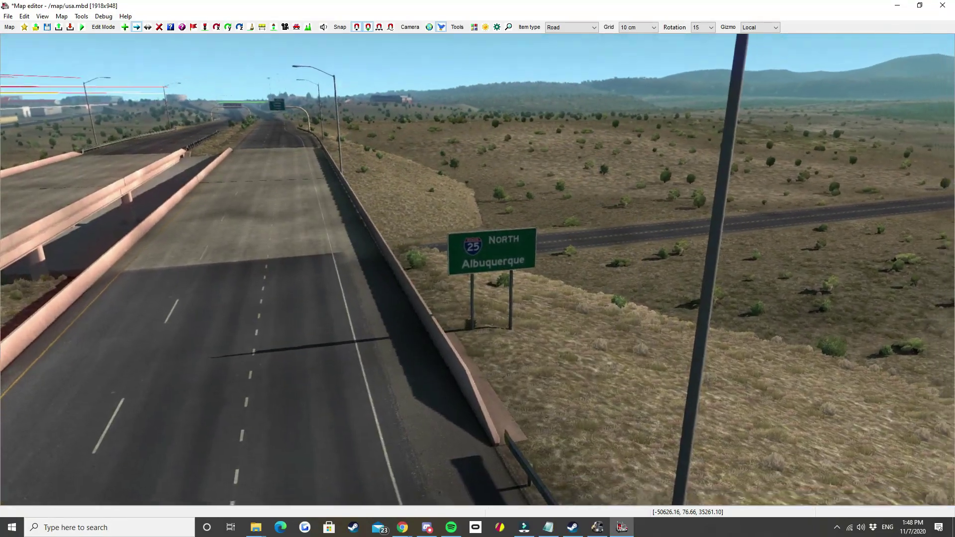
Step: Delete the "25 North Albuquerque" road sign beside the highway
right_click_drag(487, 314, 494, 341)
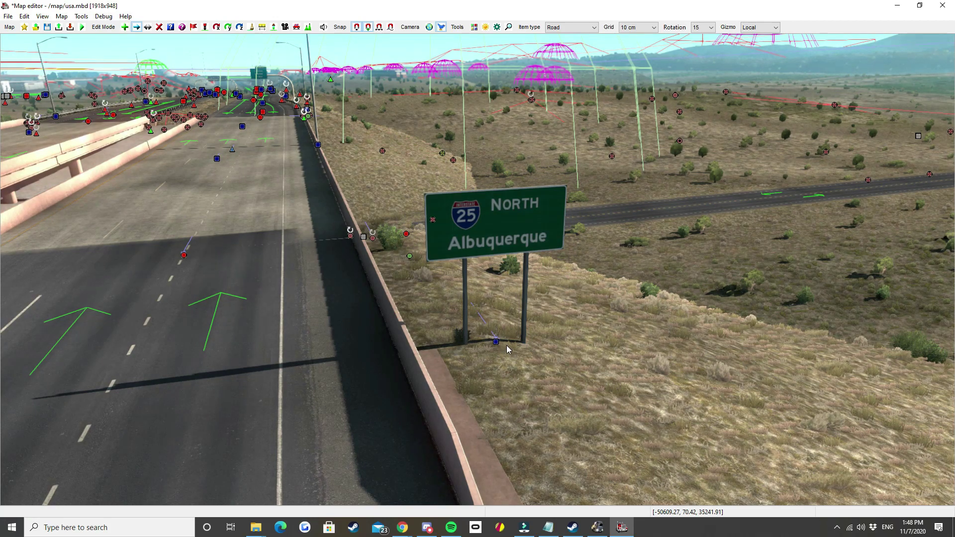
left_click(518, 356)
key("Delete")
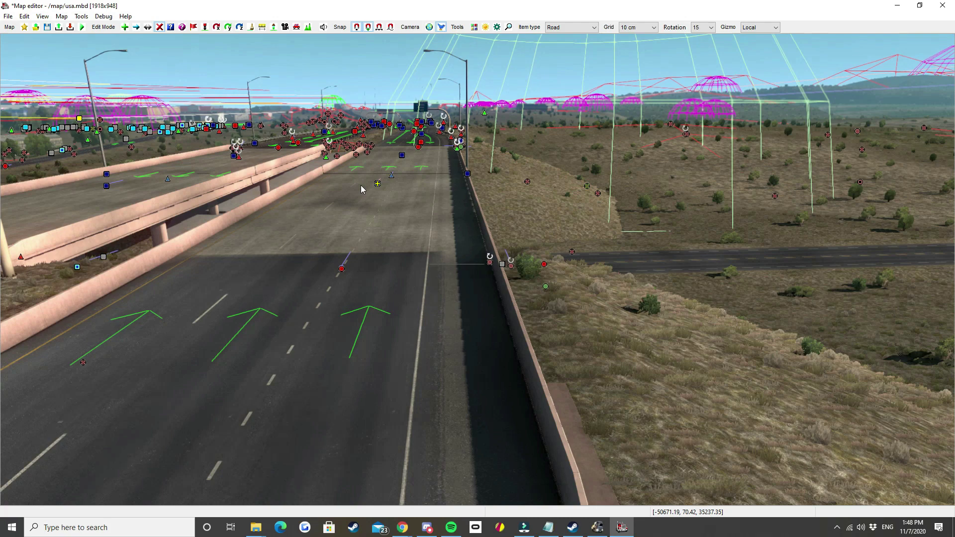
Step: Switch to File Explorer, go up to the American Truck Simulator installation folder, and display its full path
left_click(897, 6)
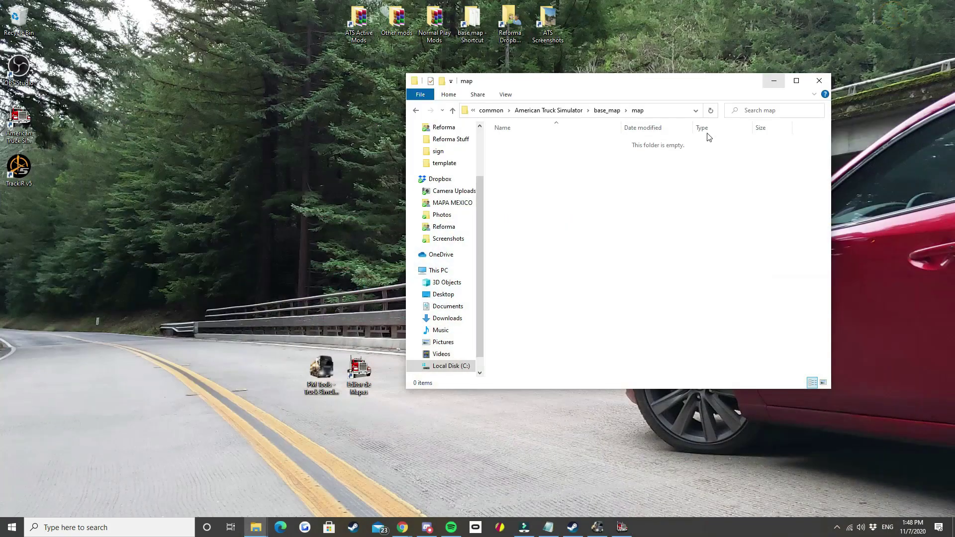
left_click(552, 111)
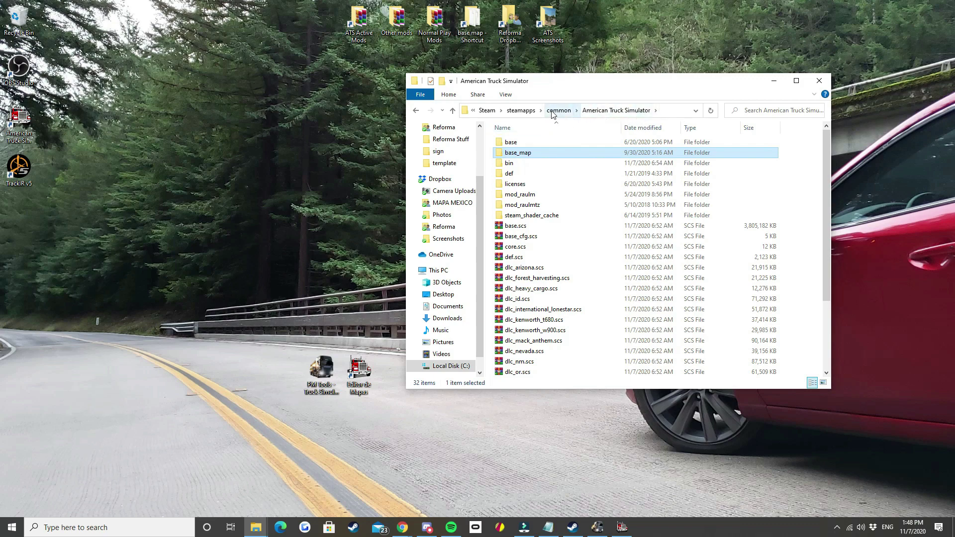
left_click(673, 115)
left_click(678, 113)
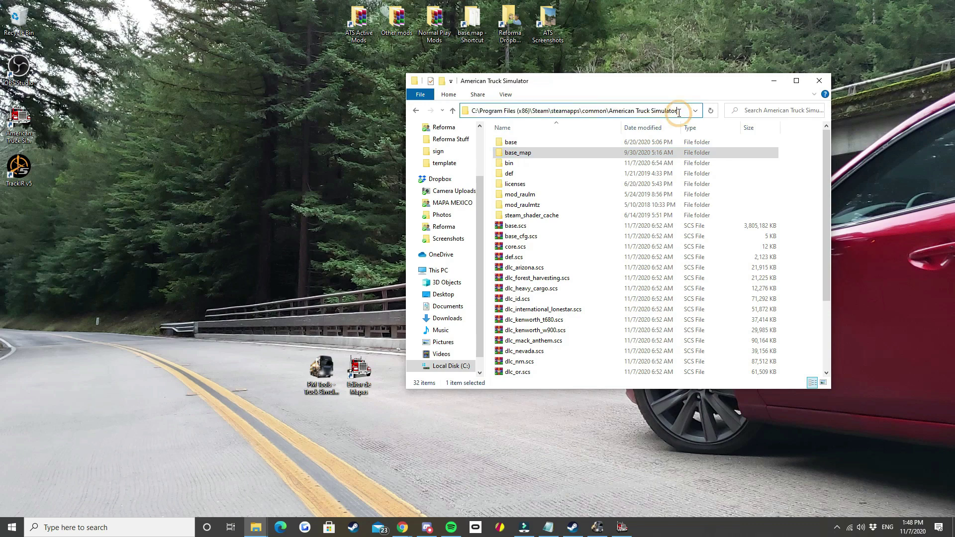
Step: Open the base_map folder and its map subfolder to check their contents
left_click(519, 155)
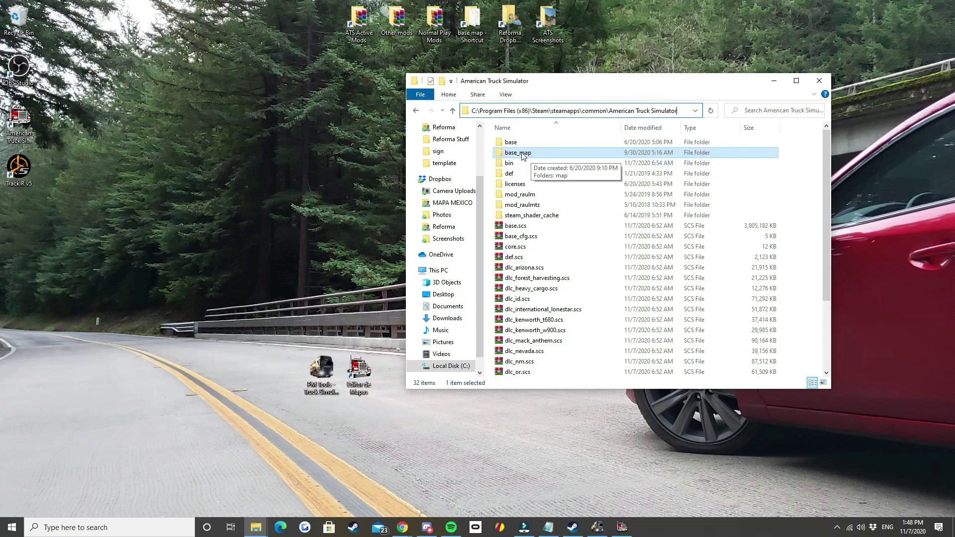
left_click(530, 156)
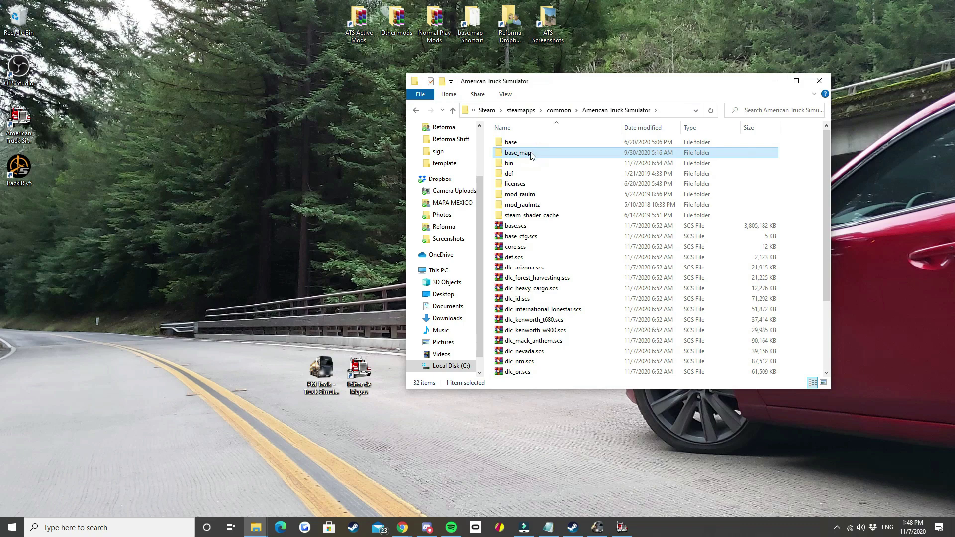
double_click(531, 155)
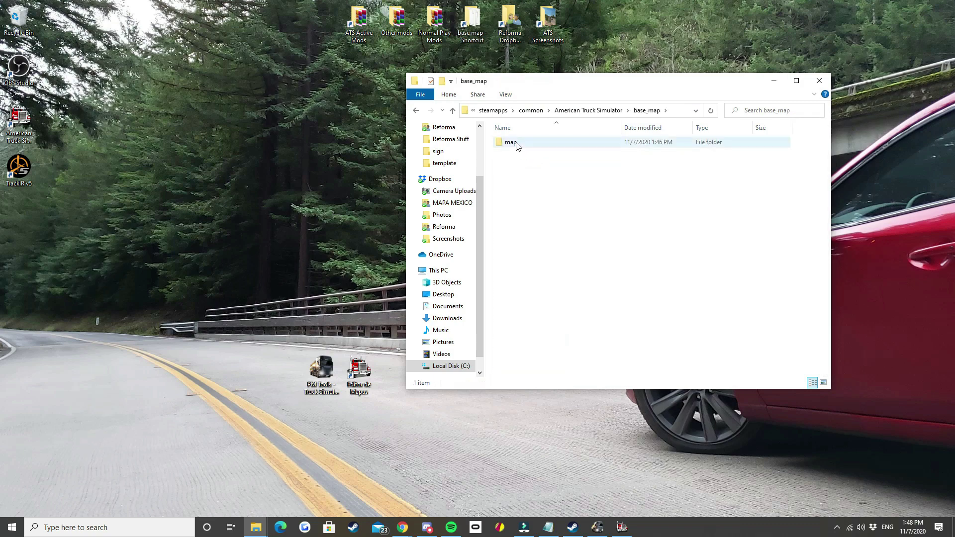
left_click(521, 180)
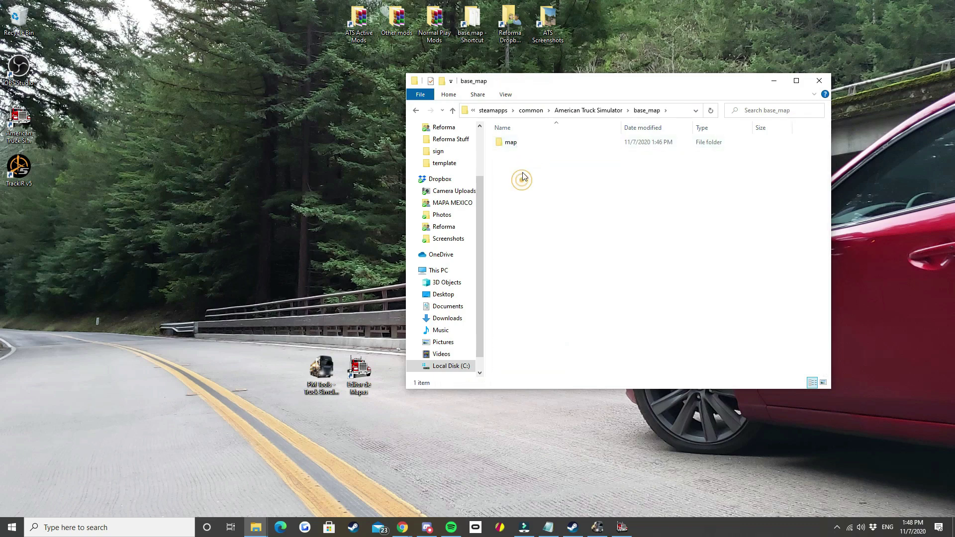
double_click(513, 143)
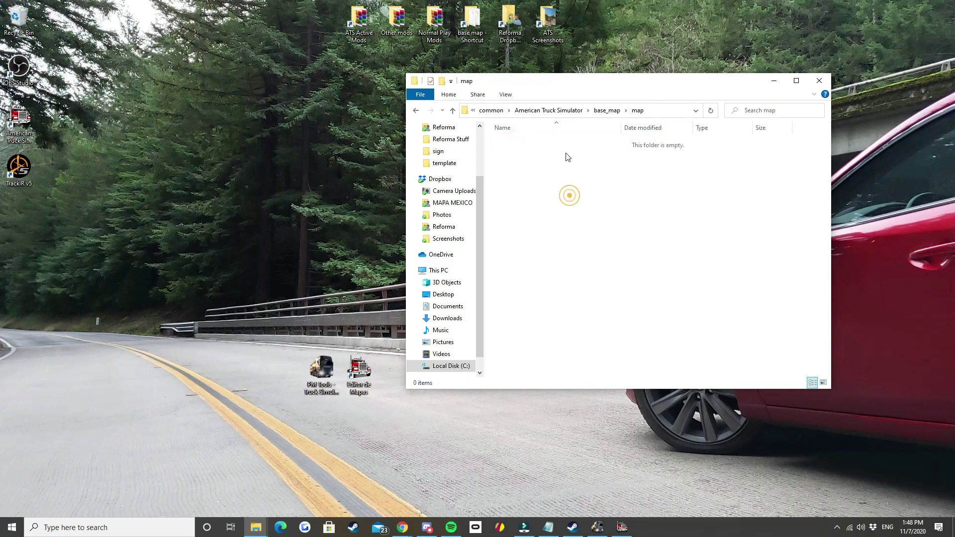
left_click(617, 213)
left_click(589, 205)
Step: Switch back to the map editor and save the edited usa map
key("alt+Tab")
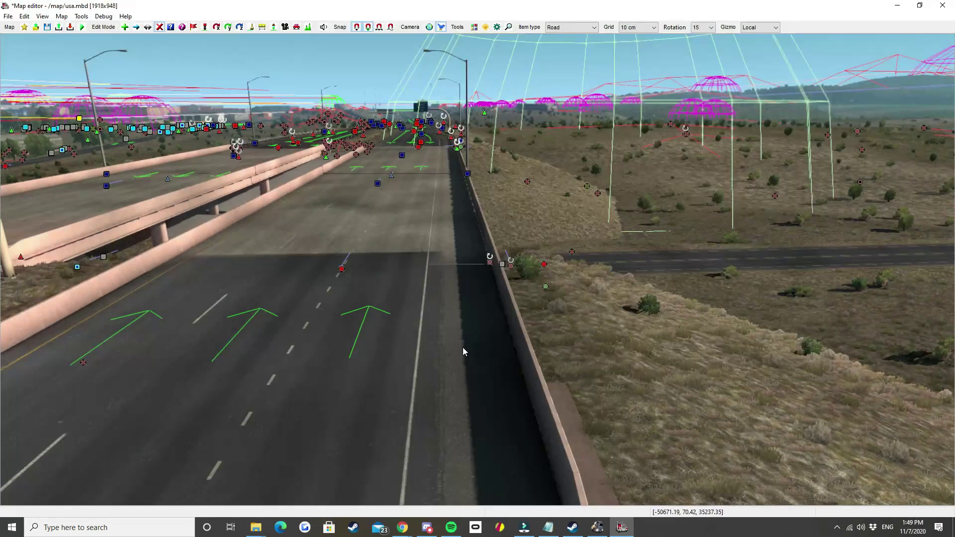
right_click_drag(462, 347, 469, 338)
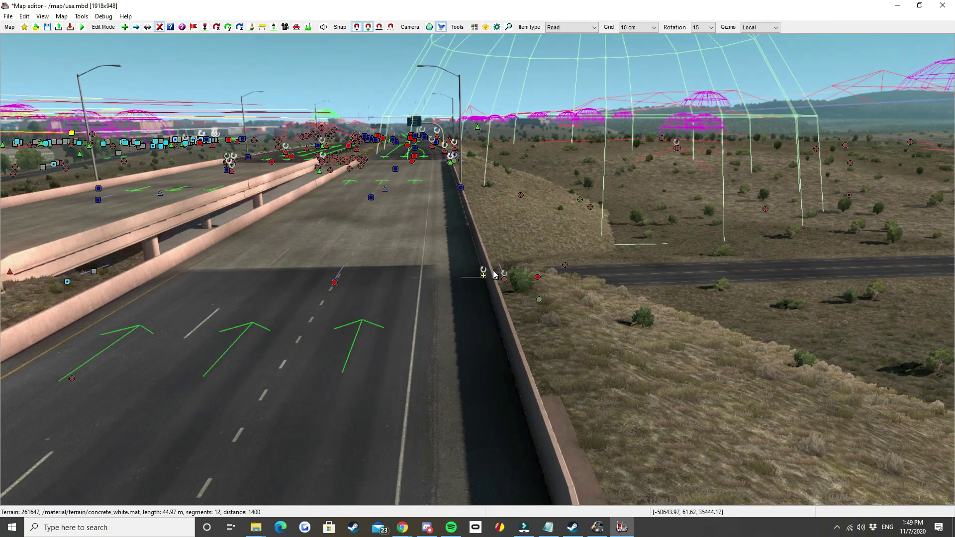
left_click(7, 18)
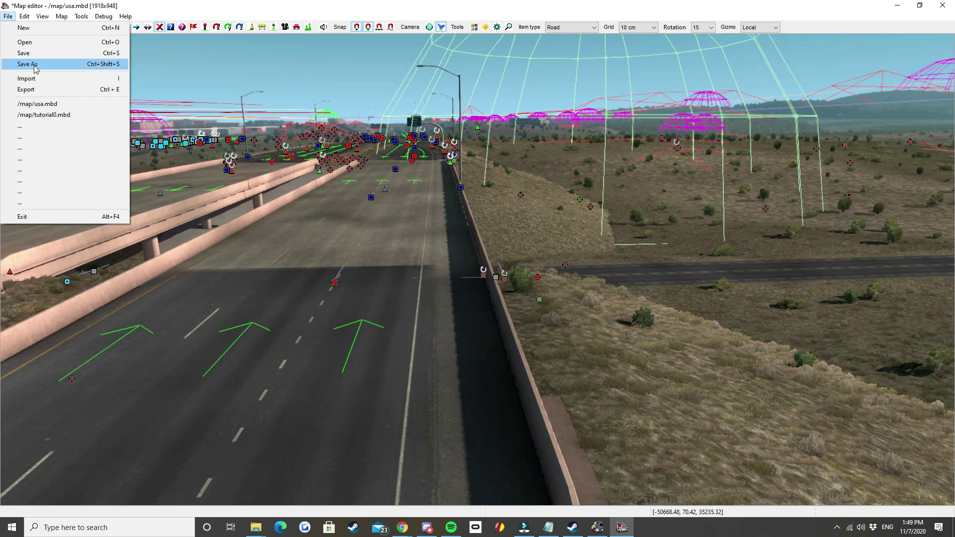
left_click(201, 75)
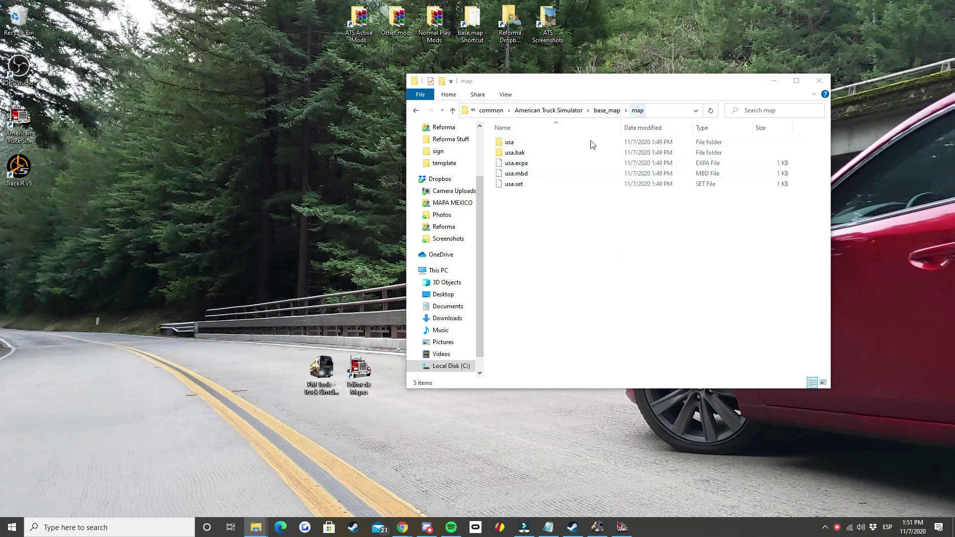
Step: Open the usa folder inside base_map's map folder and examine its sector files
left_click(533, 231)
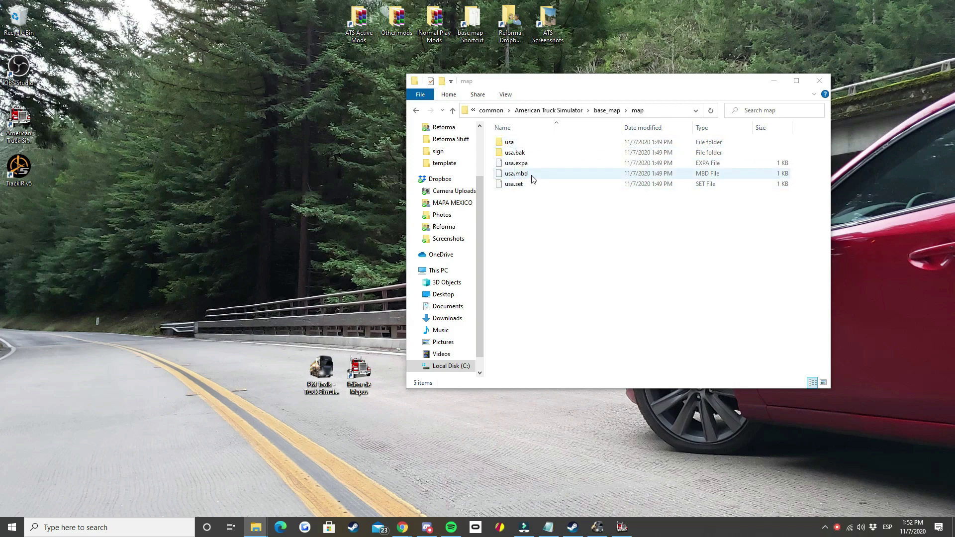
left_click(532, 178)
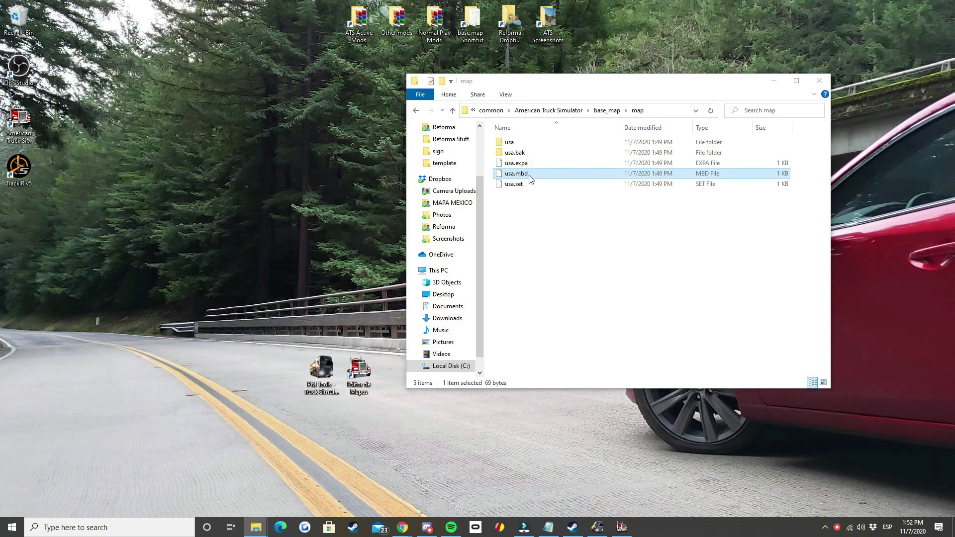
double_click(512, 143)
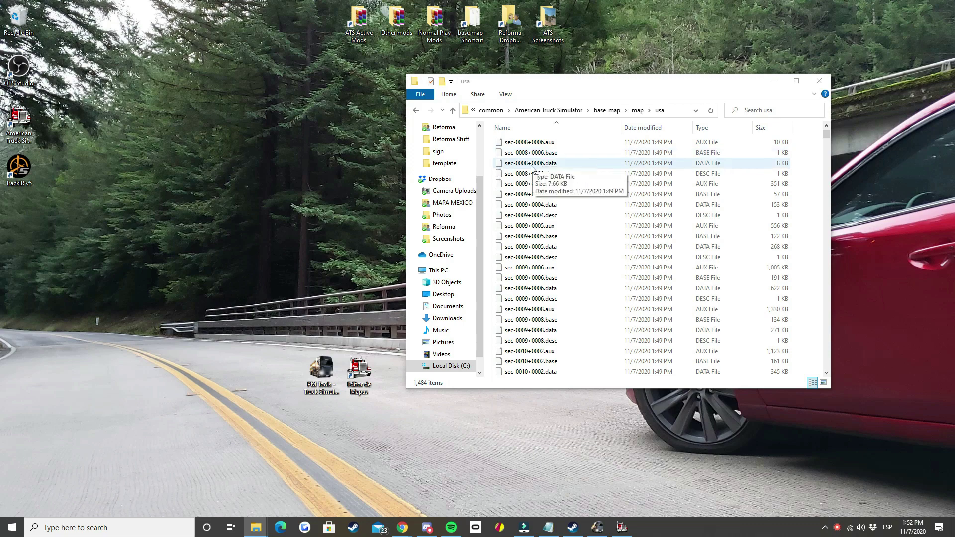
left_click(547, 143)
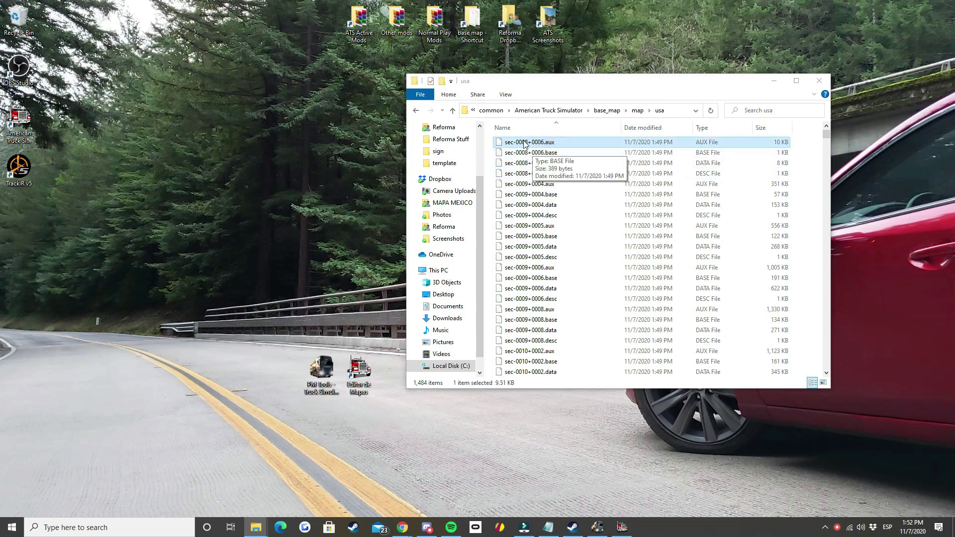
left_click(517, 174)
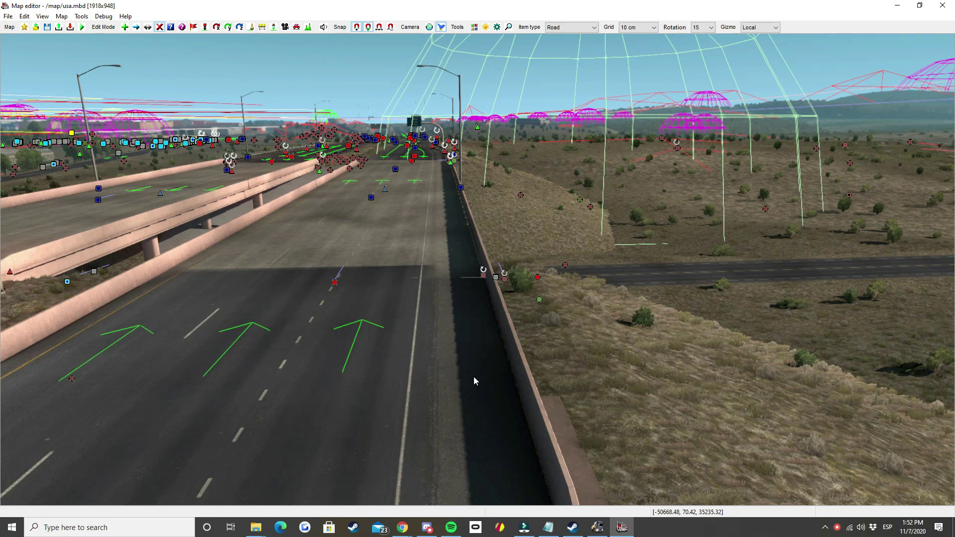
Step: In the map editor, view the edited highway from above and zoom out until the sector grid and sector names show
middle_click_drag(420, 356, 515, 242)
key("Up")
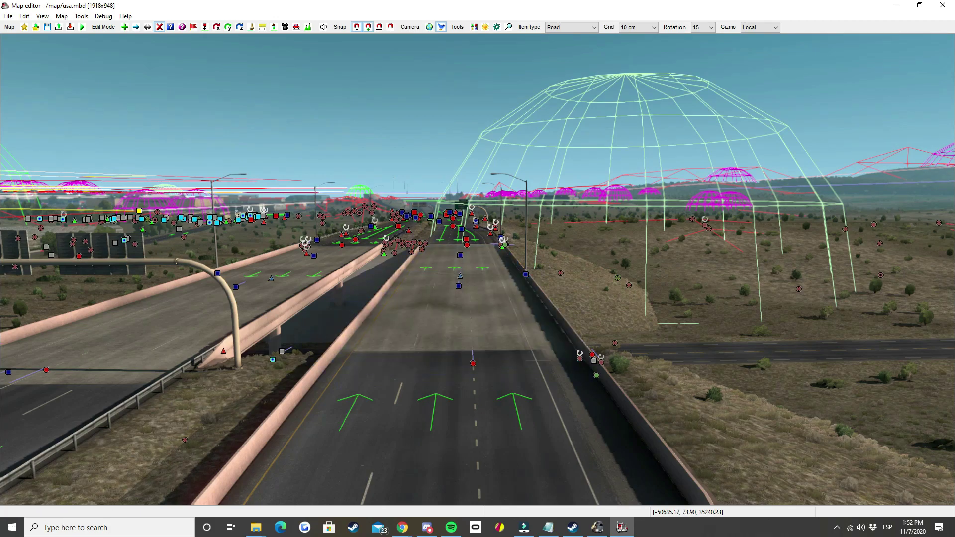
right_click_drag(477, 309, 936, 336)
key("space")
scroll(488, 287, "down", 5)
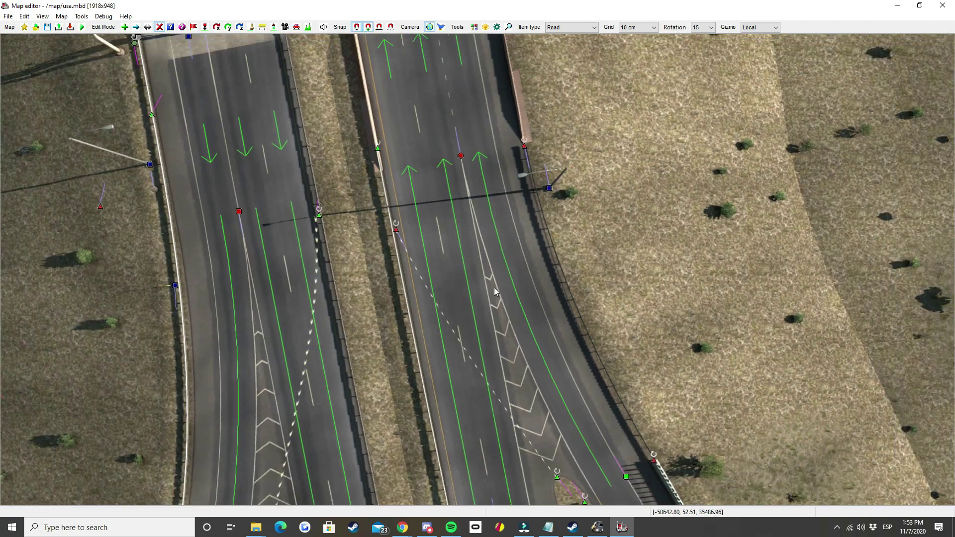
scroll(493, 309, "down", 5)
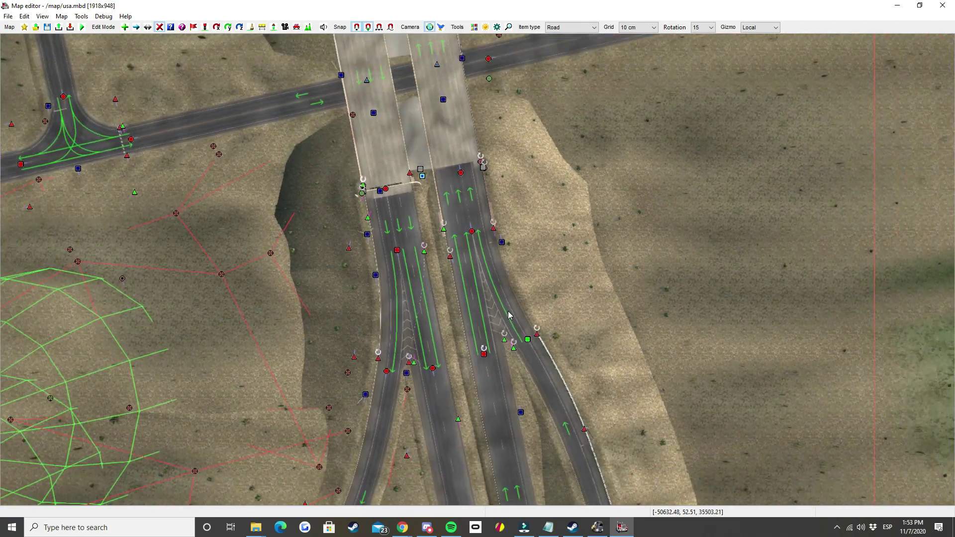
scroll(511, 317, "down", 6)
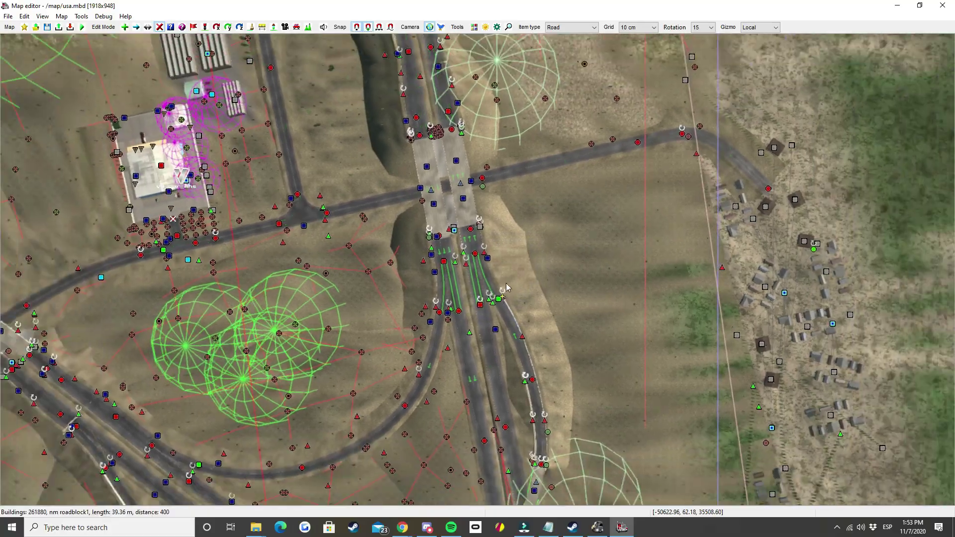
scroll(520, 288, "down", 6)
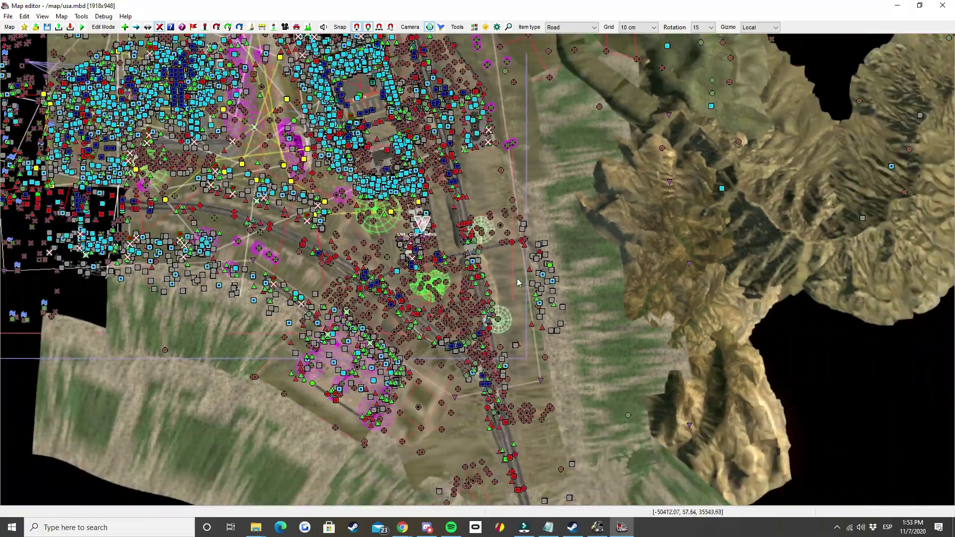
scroll(517, 283, "down", 2)
right_click_drag(612, 199, 592, 303)
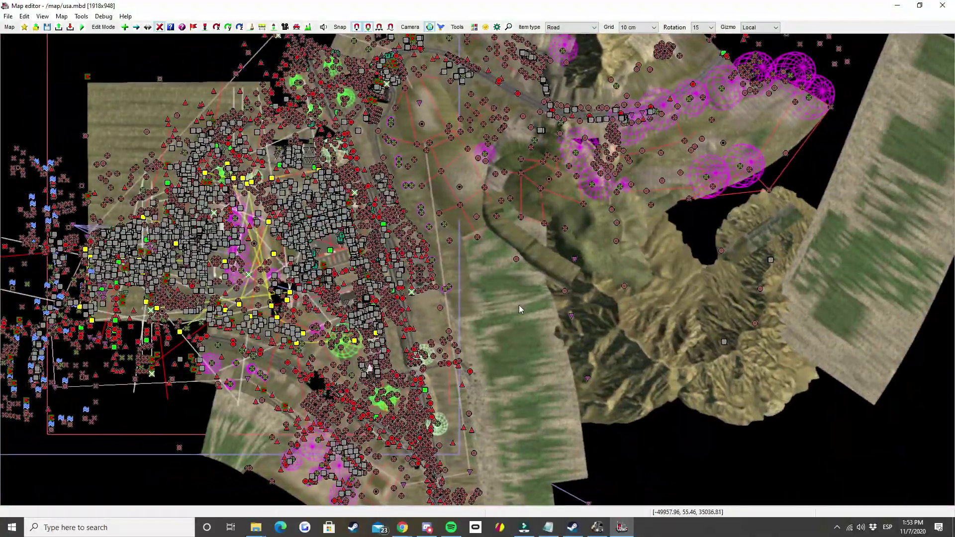
scroll(489, 308, "up", 3)
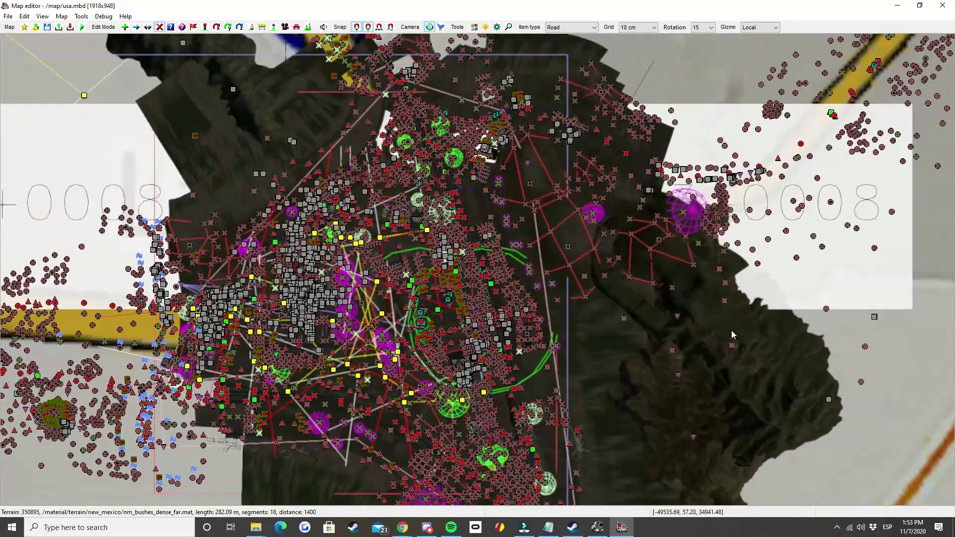
scroll(488, 280, "down", 5)
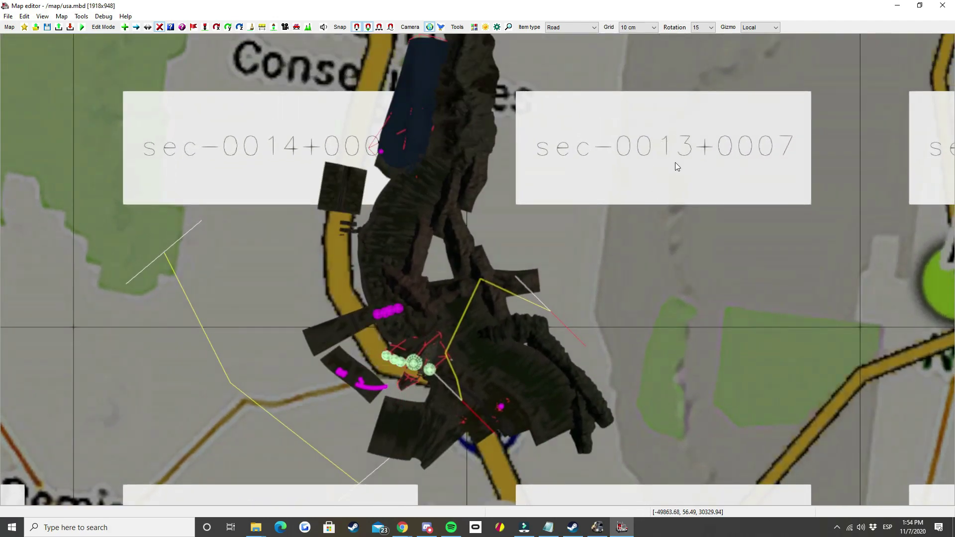
Step: Examine the neighbouring sectors on the overview map to identify the sector containing the edited highway
right_click_drag(754, 136, 696, 428)
key("w")
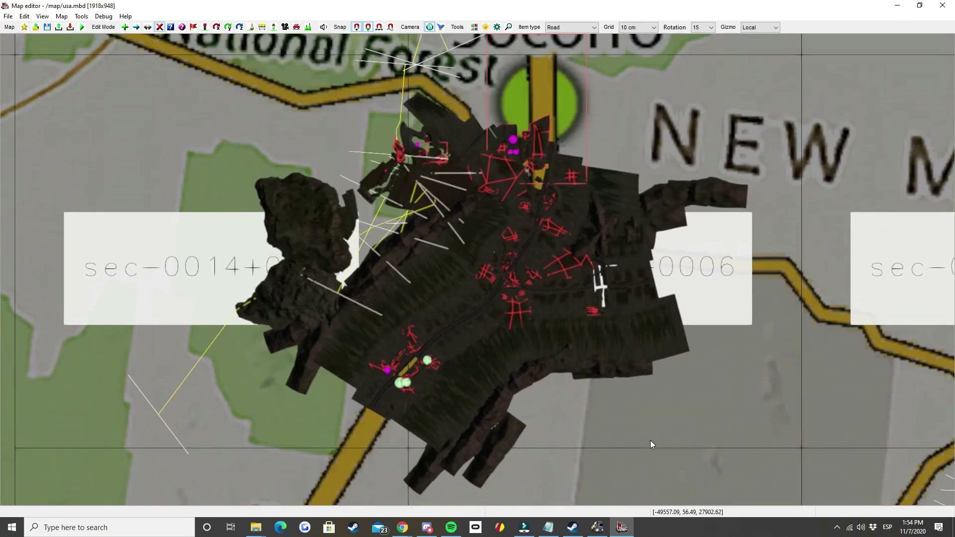
right_click_drag(650, 441, 593, 84)
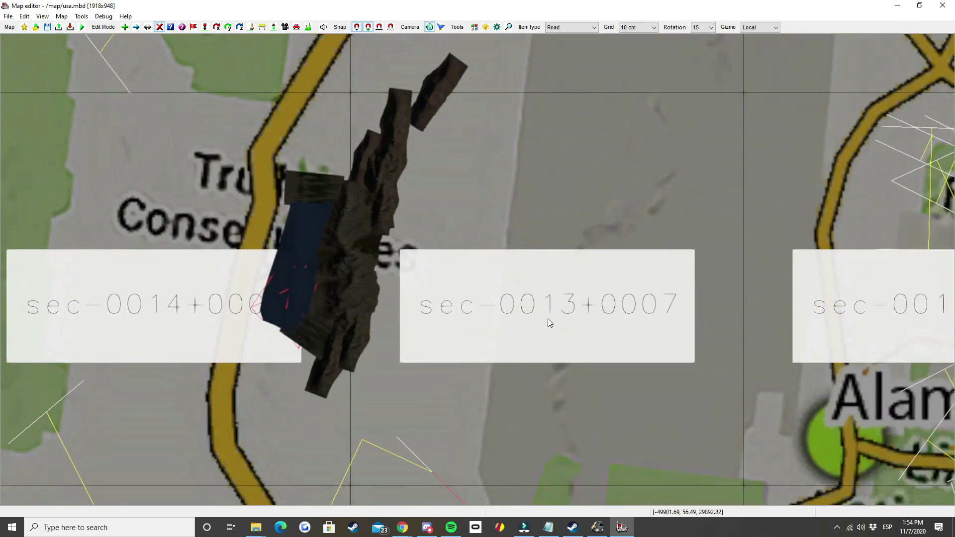
right_click_drag(548, 336, 559, 143)
key("s")
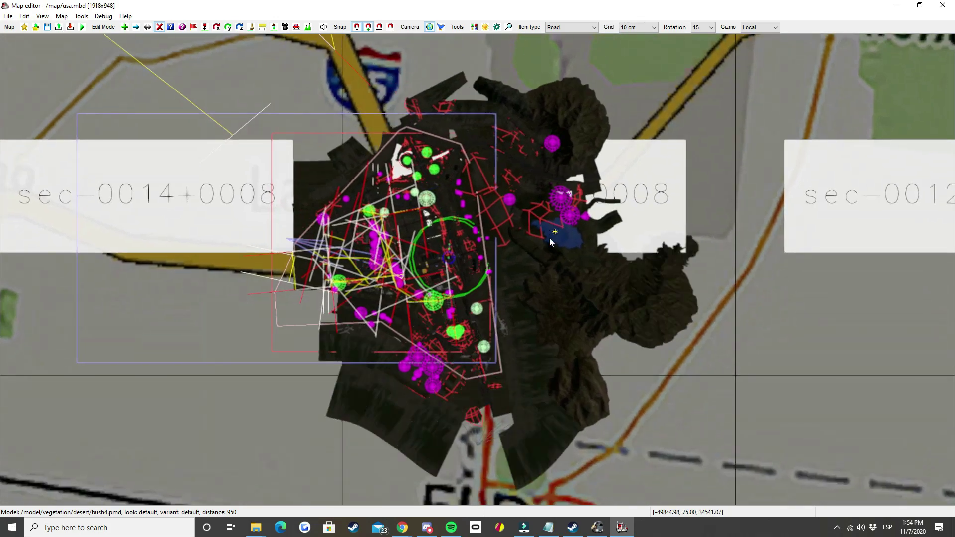
right_click_drag(549, 238, 568, 312)
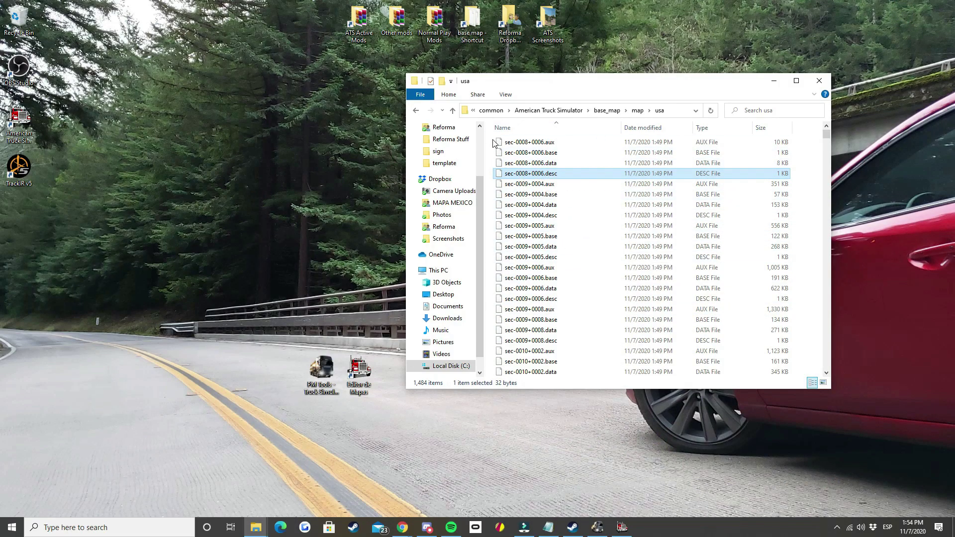
Step: In File Explorer, delete the usa sector files from sec-0008+0006.aux through sec-0013+0006.desc, and recheck the sector in the map editor
left_click_drag(493, 140, 559, 312)
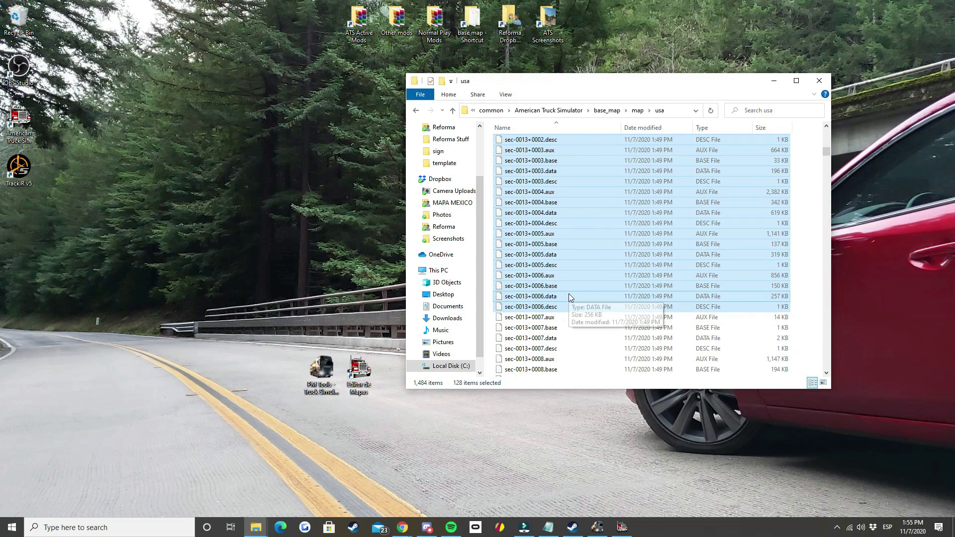
key("Delete")
key("alt+Tab")
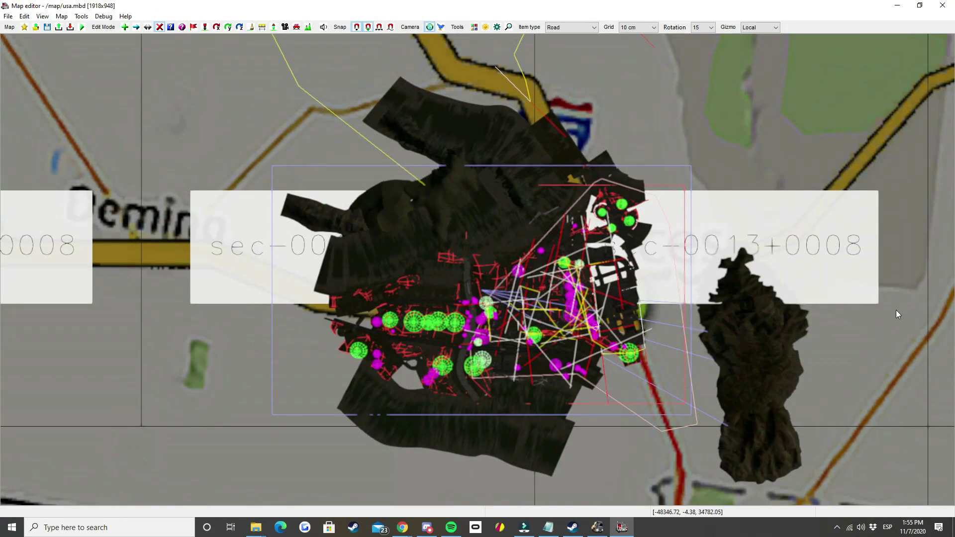
key("alt+Tab")
Step: Delete the four sec-0013+0007 files at the beginning of the usa folder's list
scroll(612, 159, "up", 8)
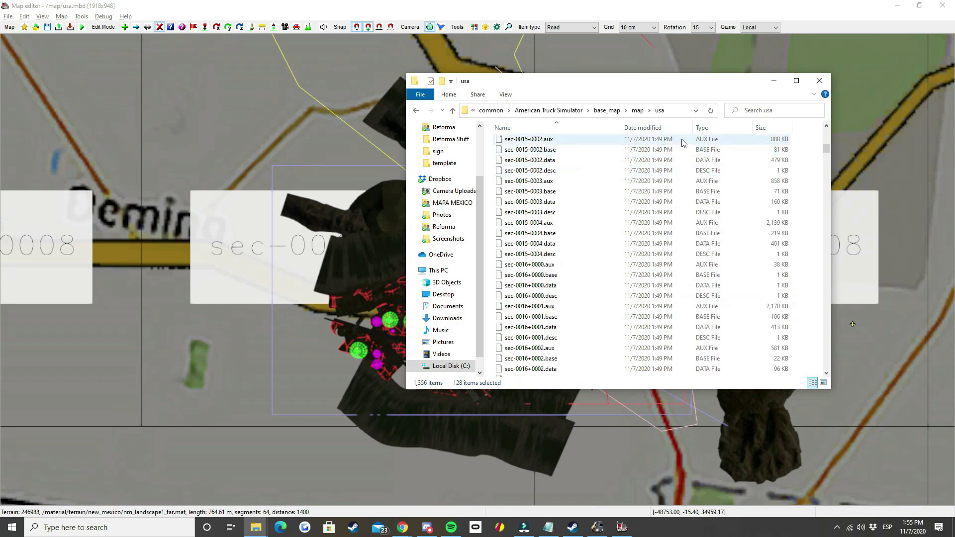
left_click_drag(827, 144, 830, 132)
left_click(549, 143)
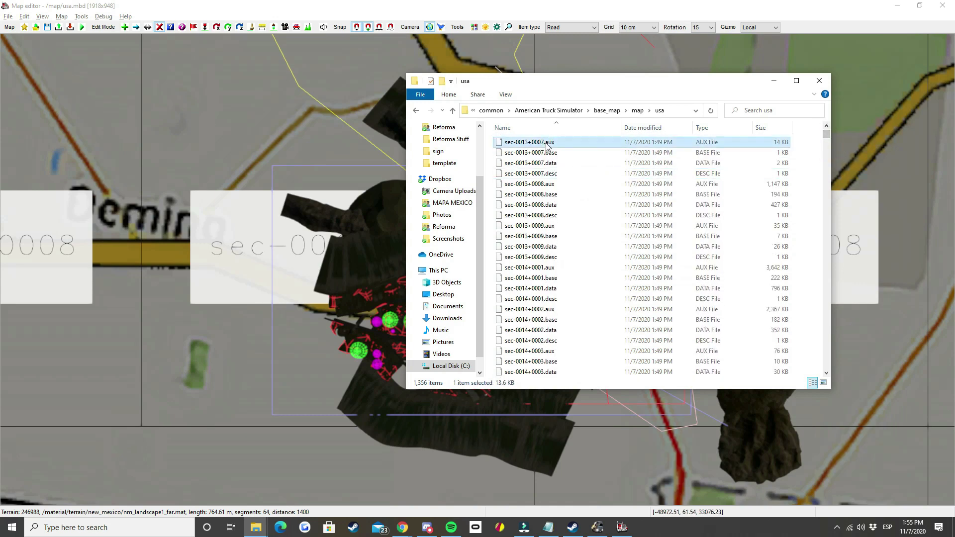
key("shift+Down")
key("shift+Down")
left_click_drag(654, 113, 653, 112)
key("Delete")
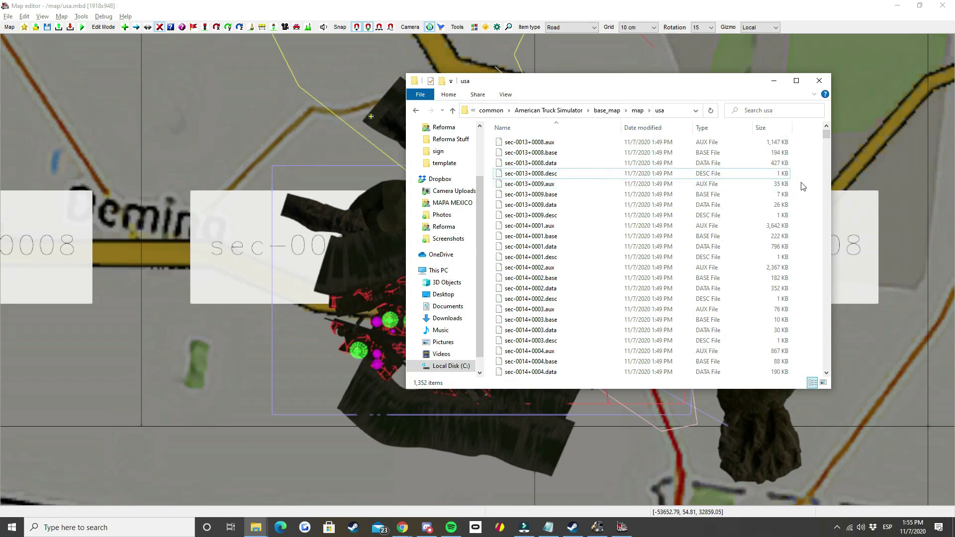
Step: Delete every sector file except the four sec-0013+0008 files, and return to the base_map folder
left_click_drag(801, 182, 505, 535)
key("Delete")
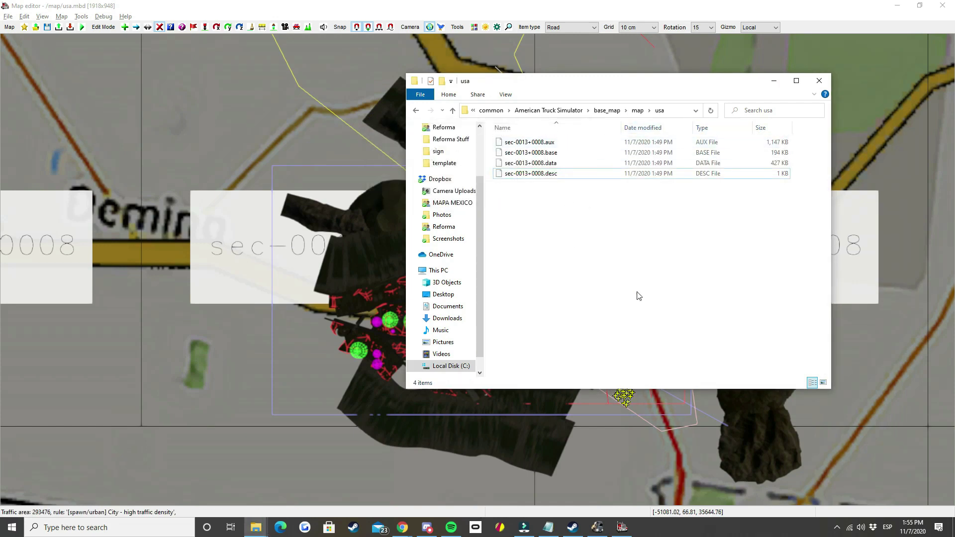
left_click(615, 114)
left_click(604, 112)
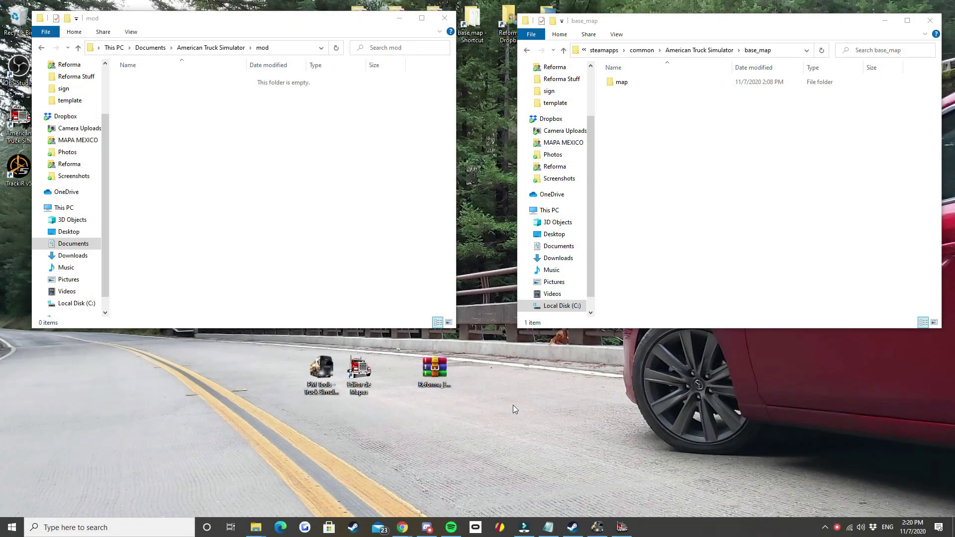
Step: Move Reforma_Editable_MapFile_template_2020-11-07.scs from the desktop into the American Truck Simulator mod folder
left_click(436, 377)
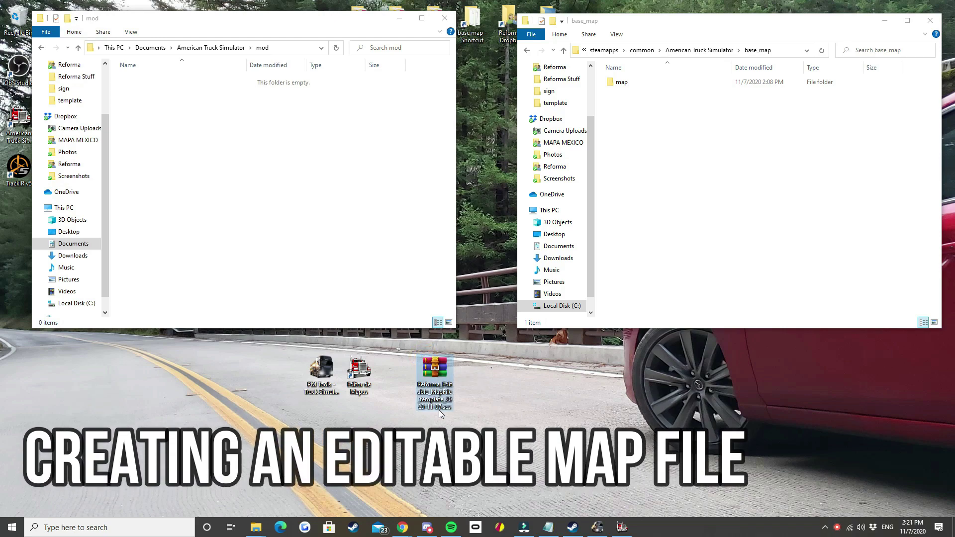
double_click(446, 380)
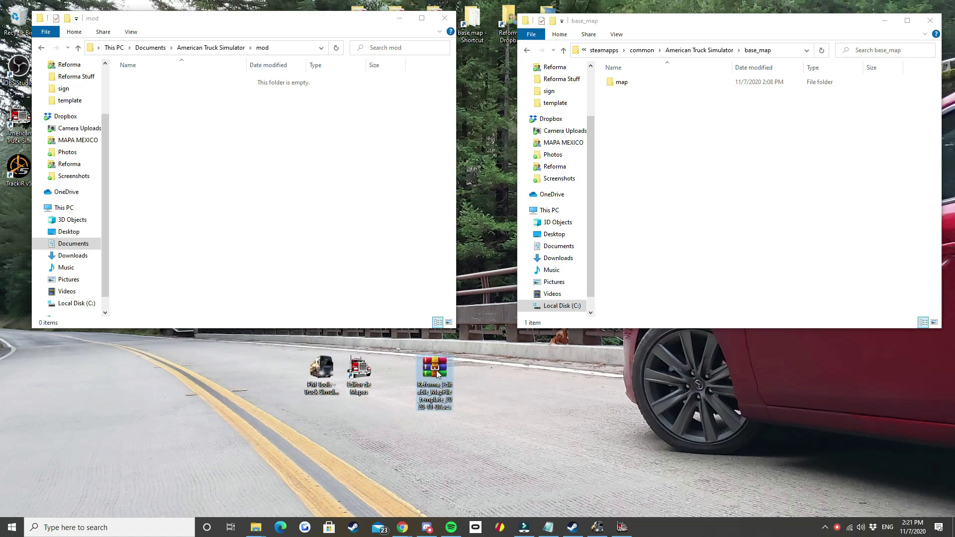
left_click_drag(438, 374, 180, 146)
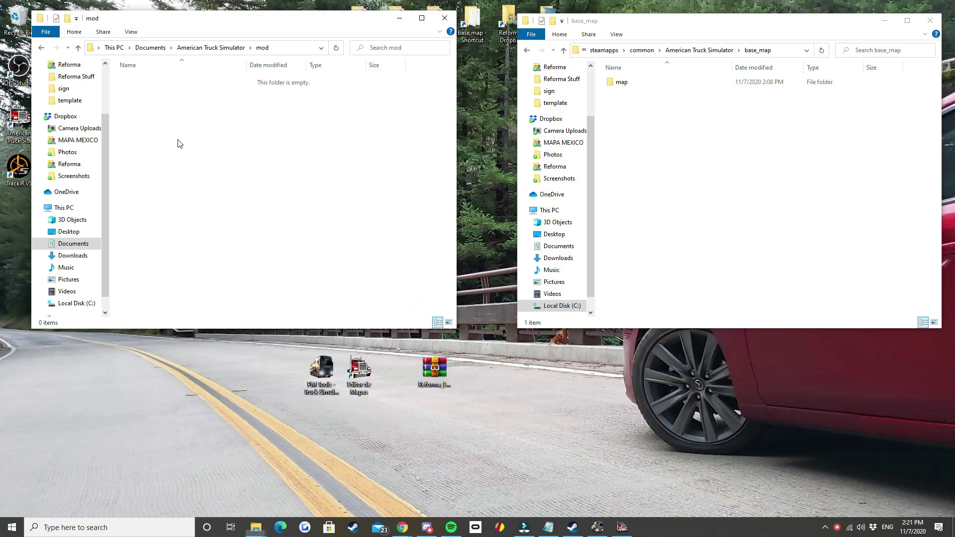
left_click(289, 153)
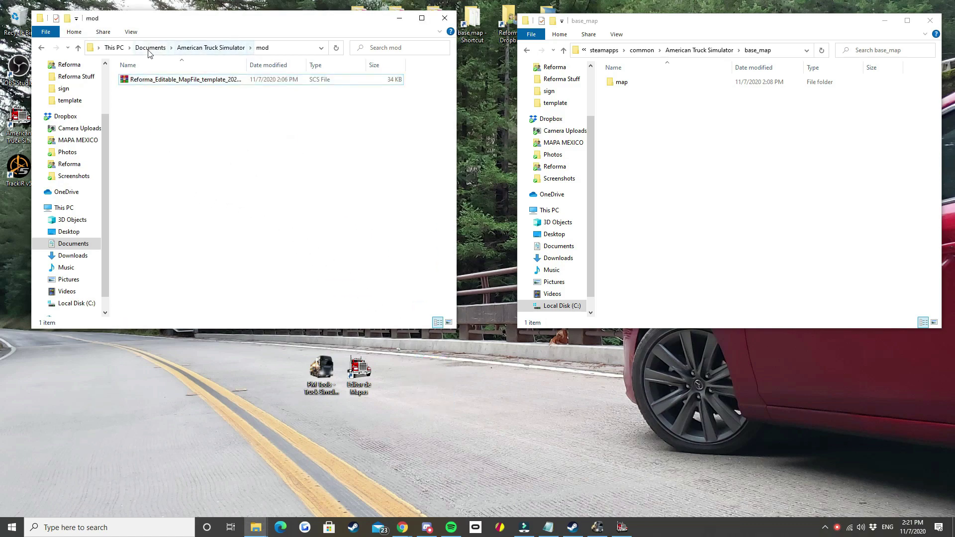
Step: Open the Reforma template archive in WinRAR, dismiss the license reminder, and place its window over the mod folder
left_click(183, 84)
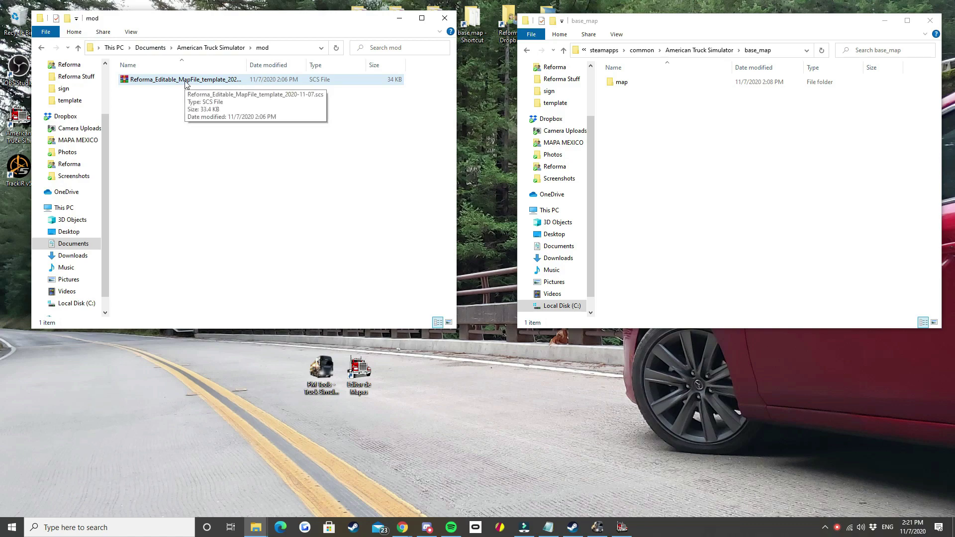
left_click(217, 91)
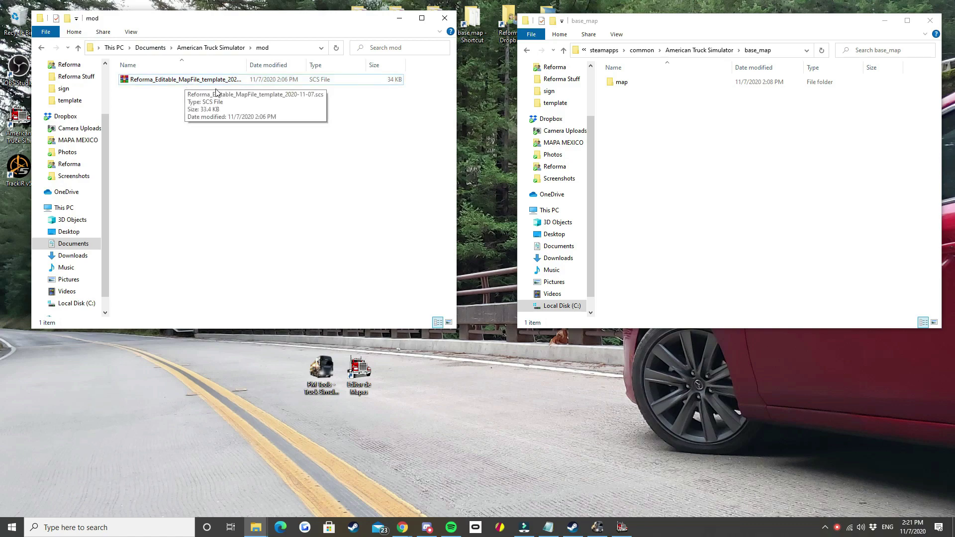
left_click(166, 80)
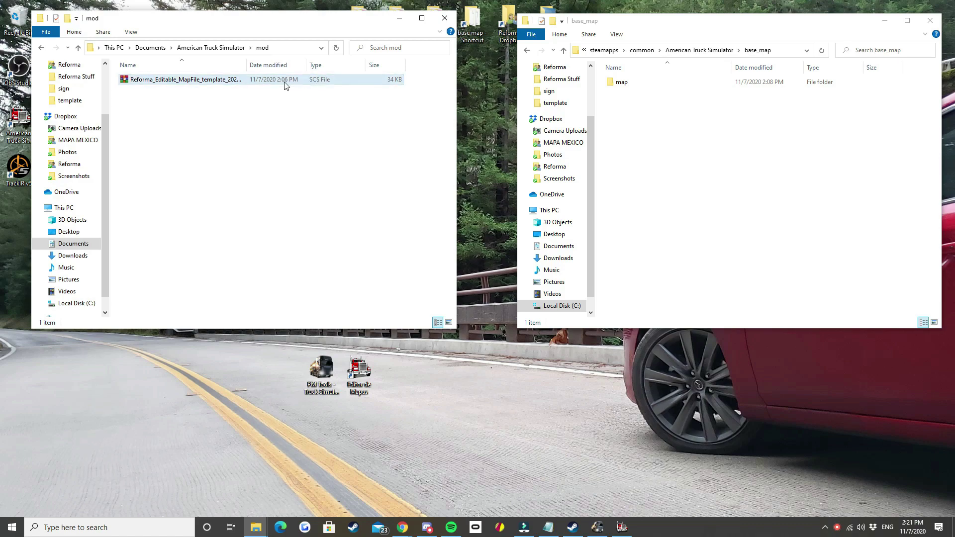
double_click(213, 83)
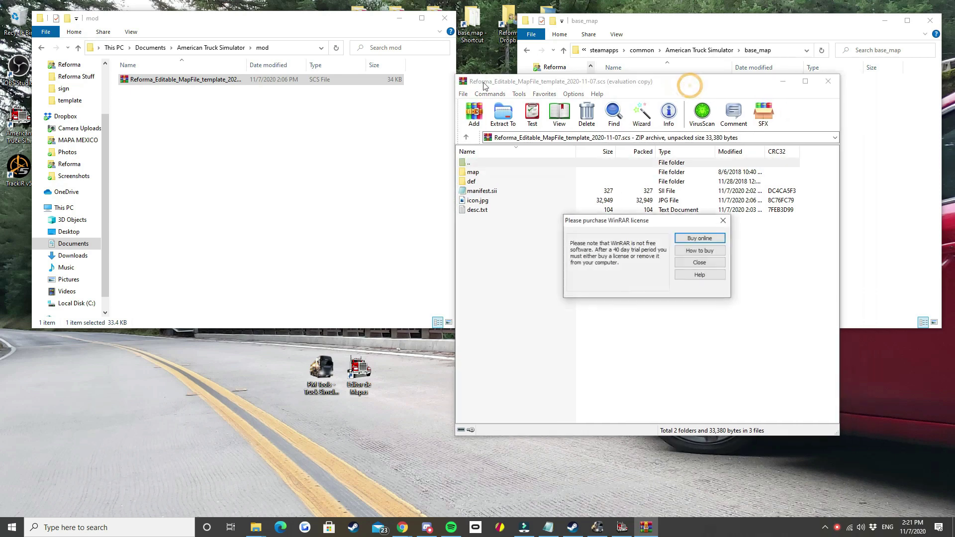
left_click(709, 260)
left_click_drag(657, 85, 329, 94)
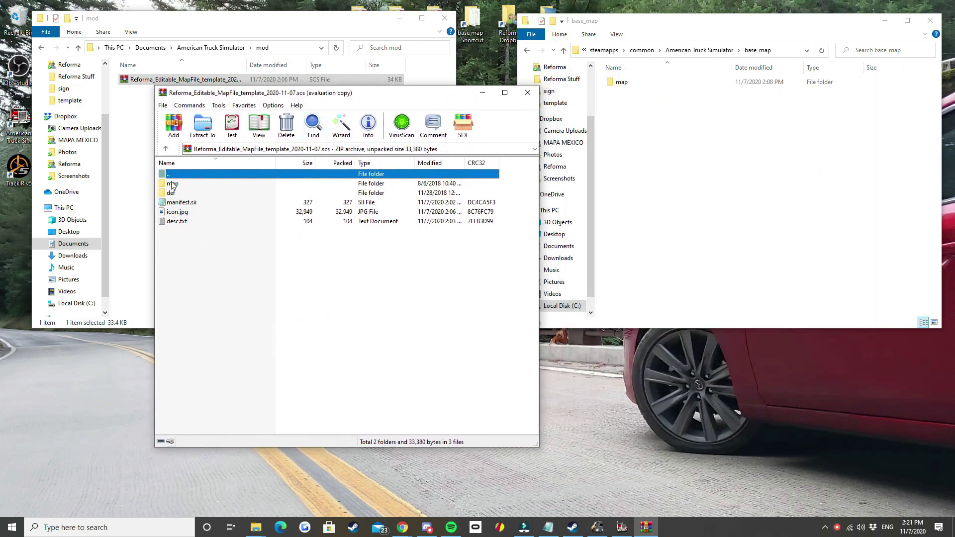
Step: Open manifest.sii from the archive and review its display name, compatible versions, description file and dlc_dependencies lines
double_click(187, 204)
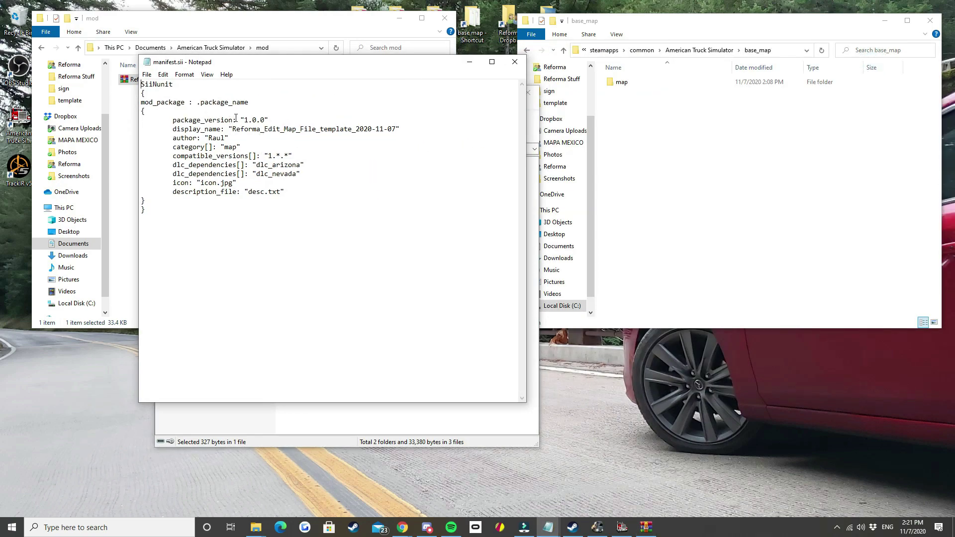
left_click(300, 129)
left_click(264, 155)
left_click(300, 190)
left_click(318, 165)
left_click(281, 156)
left_click_drag(279, 155, 276, 155)
left_click_drag(305, 172, 169, 167)
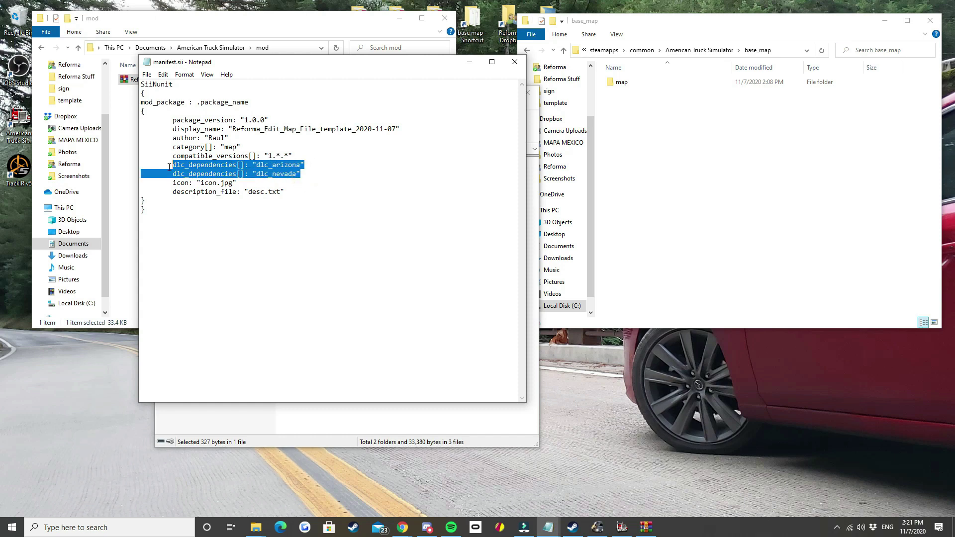
Step: Close manifest.sii, then open desc.txt from the archive to review the mod description, author and thanks lines, and close it
left_click(340, 174)
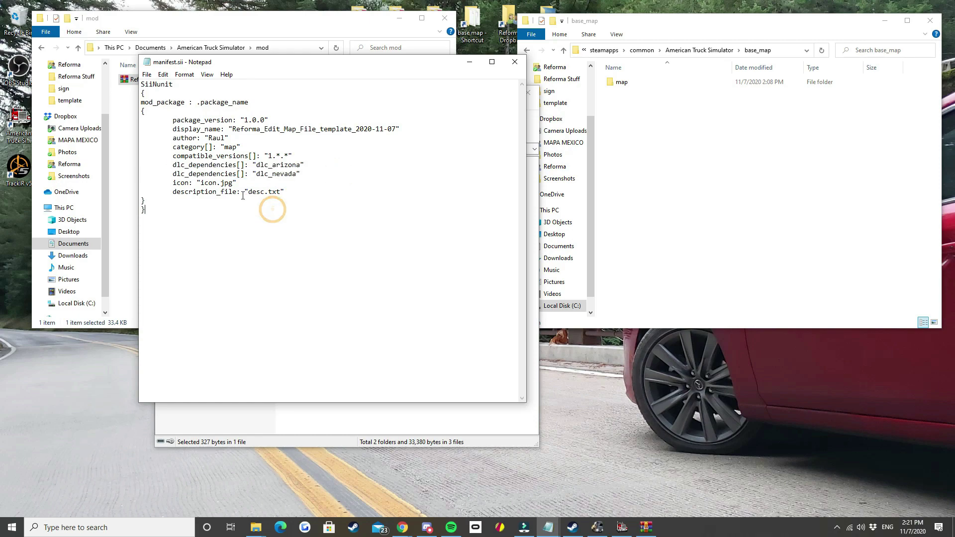
left_click(266, 191)
left_click(515, 61)
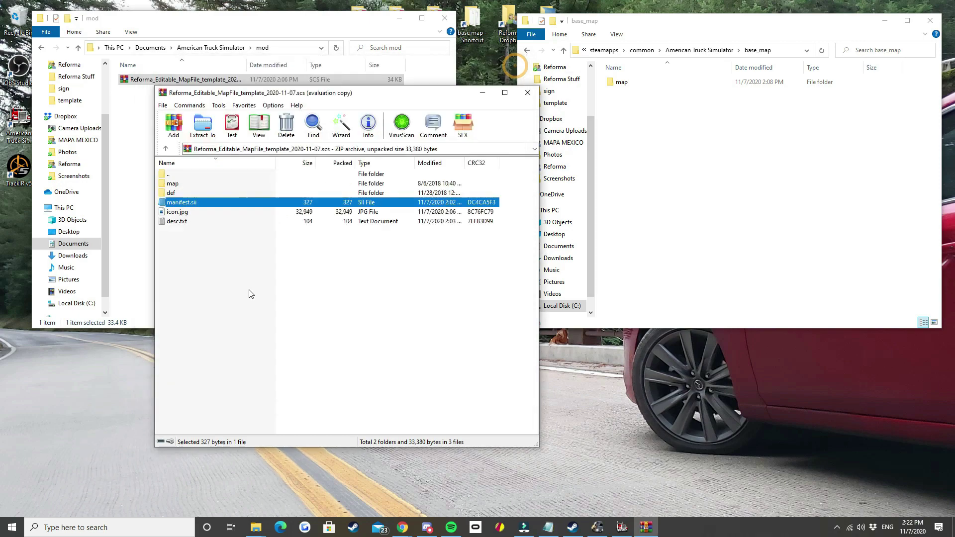
left_click(180, 223)
double_click(180, 223)
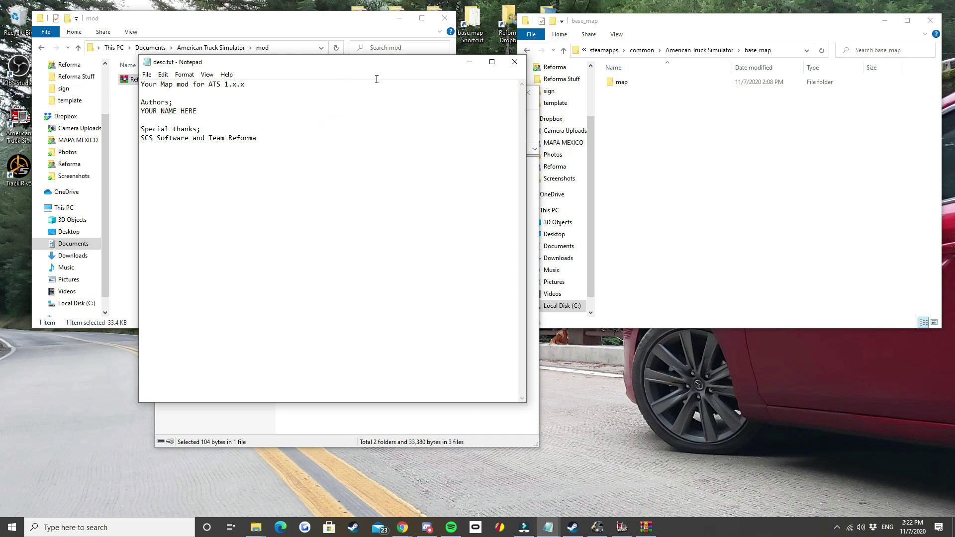
left_click(515, 61)
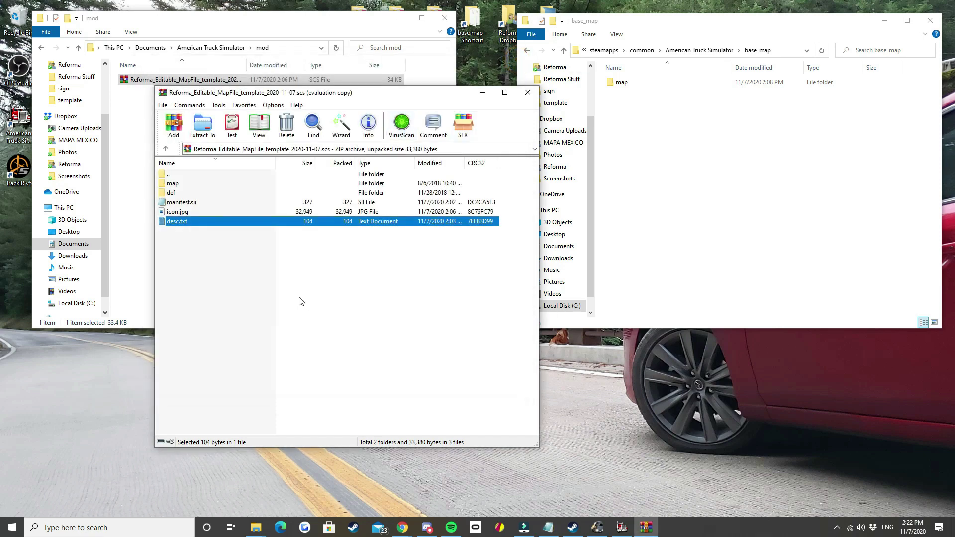
Step: Enter the map folder inside the template archive and place the WinRAR and base_map windows side by side
left_click(174, 184)
double_click(175, 185)
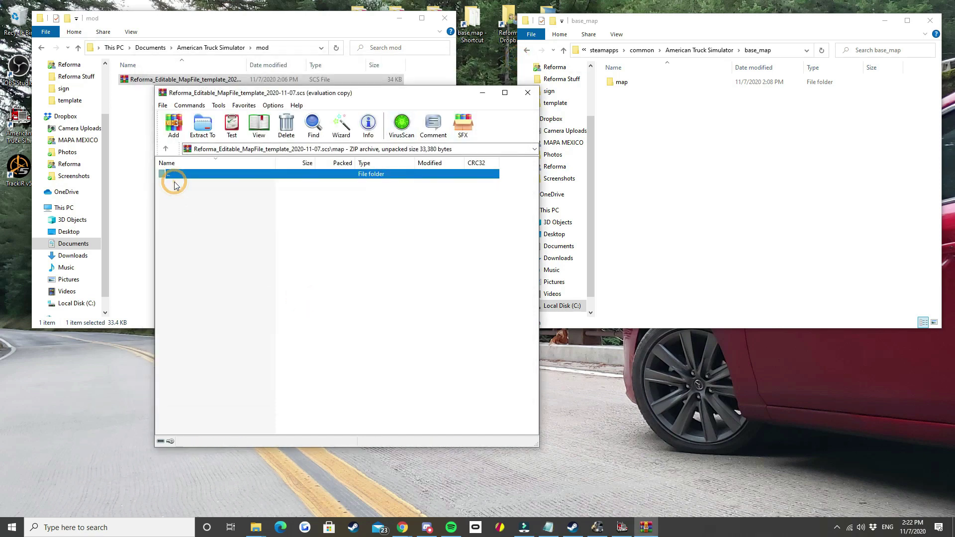
left_click(167, 149)
double_click(175, 184)
left_click_drag(388, 98, 309, 111)
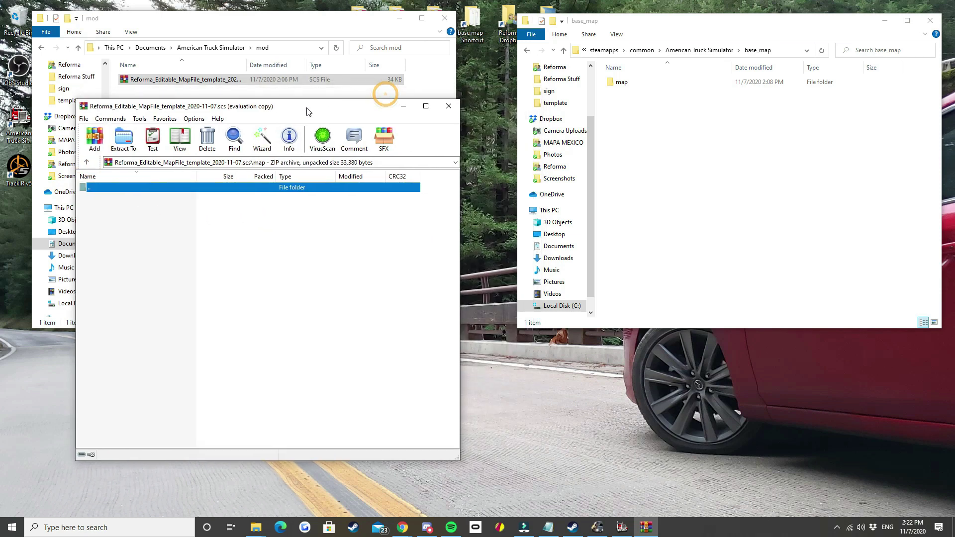
left_click(768, 28)
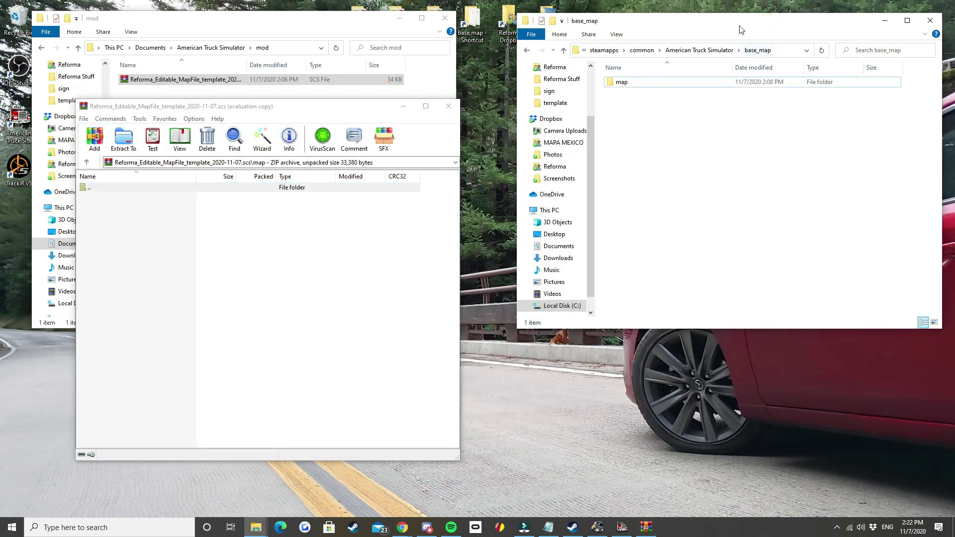
left_click_drag(744, 29, 738, 69)
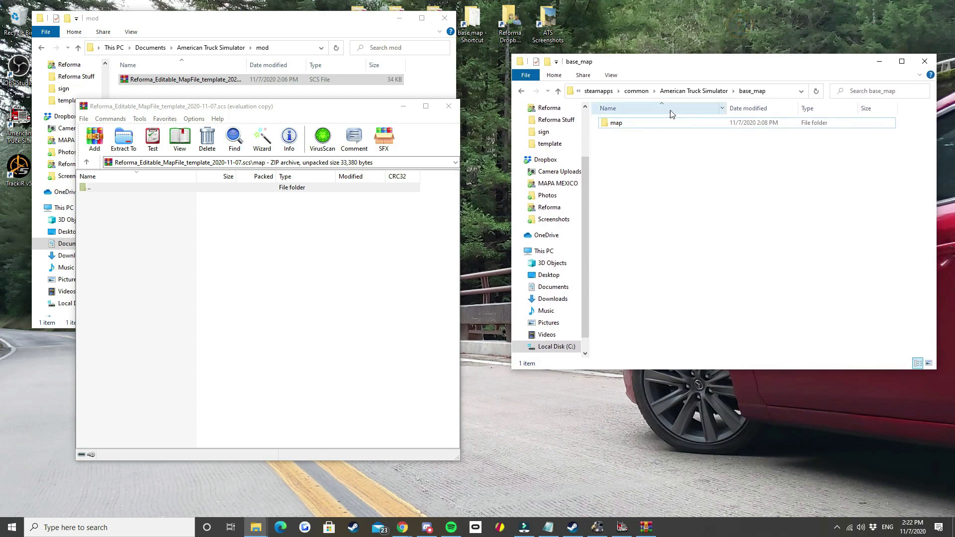
Step: Open the map folder in base_map and rename its usa folder to tutorial1
double_click(623, 131)
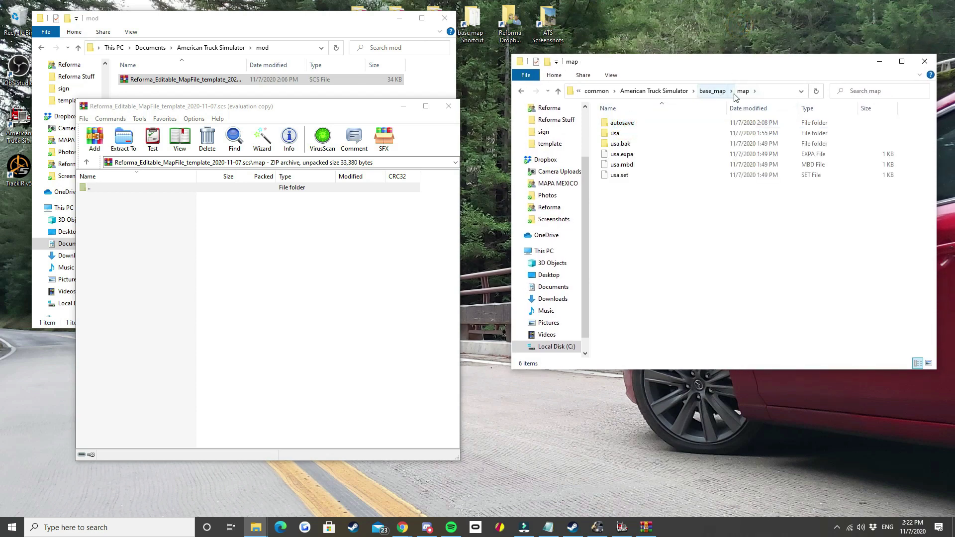
left_click(632, 144)
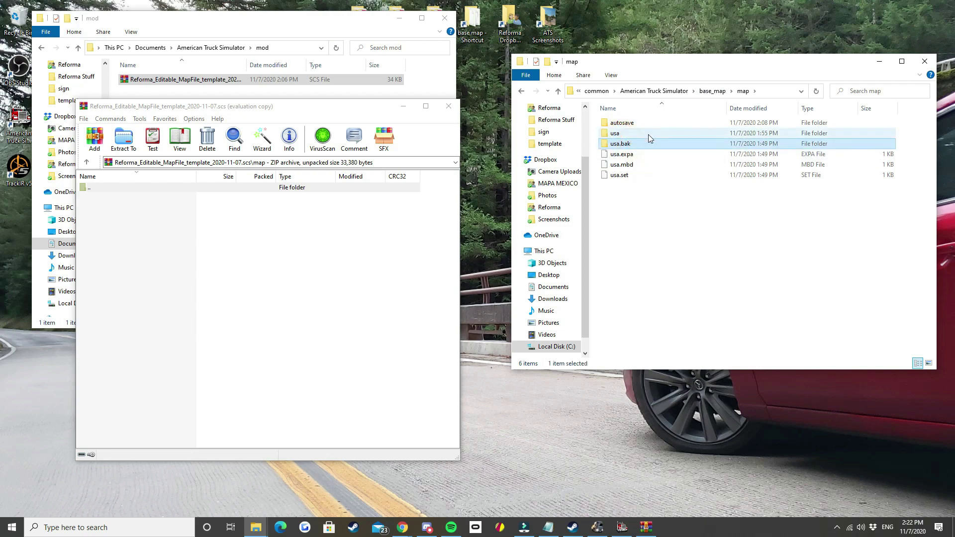
left_click(621, 134)
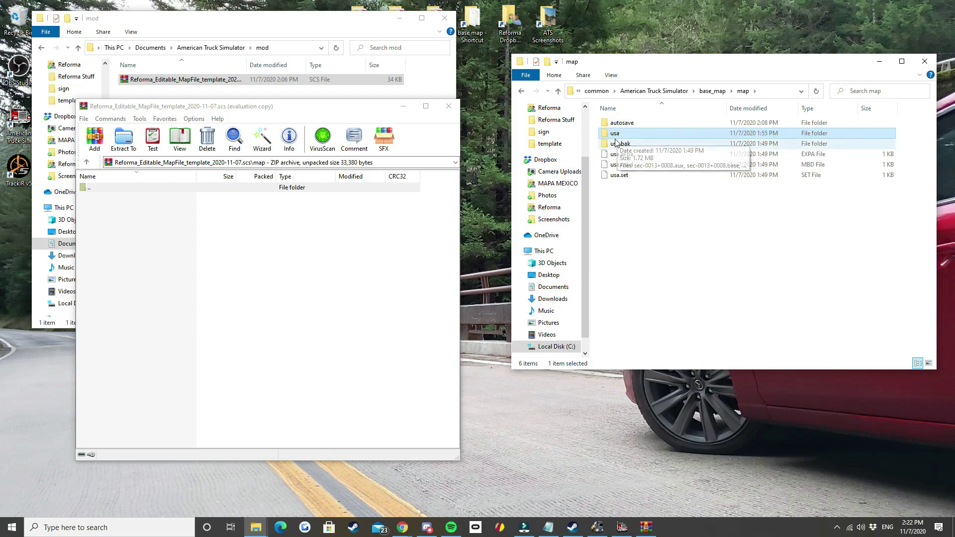
left_click(616, 134)
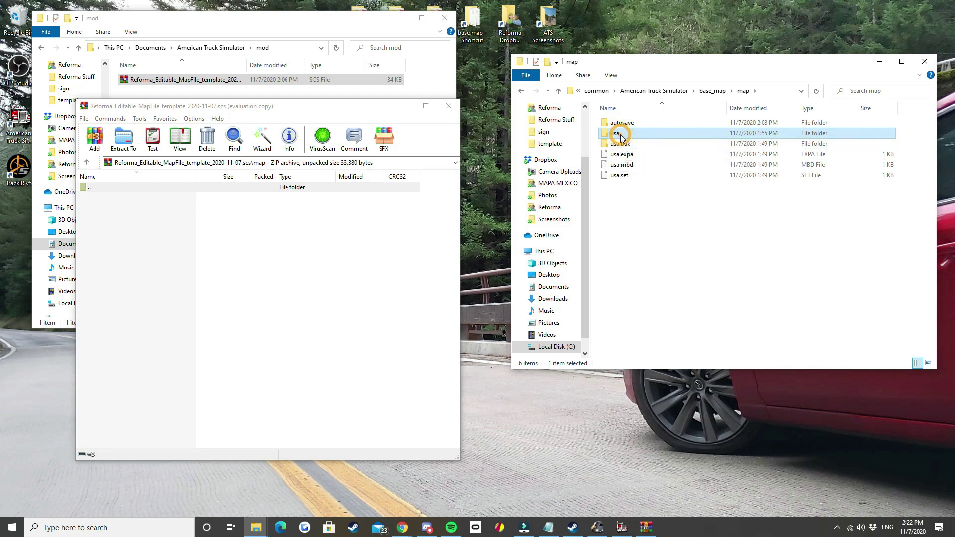
type("tuto")
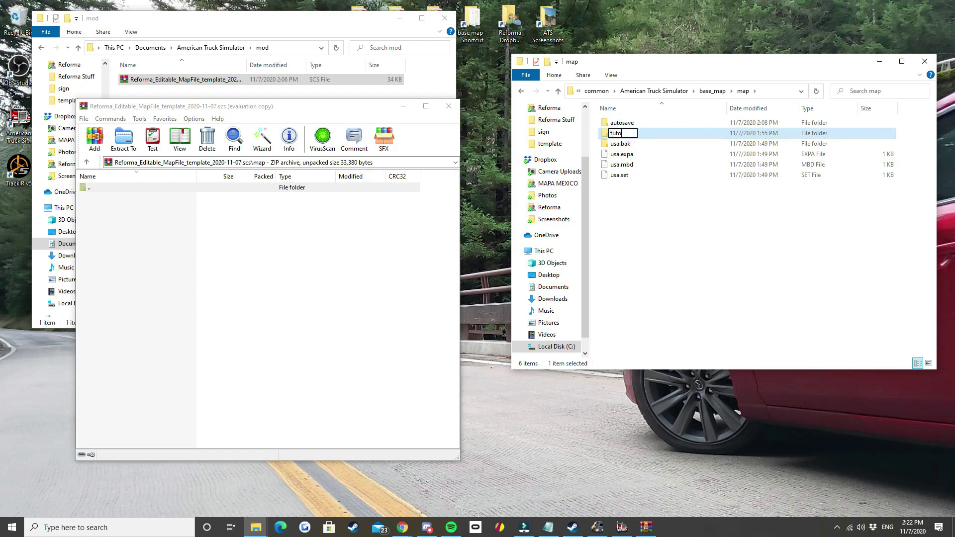
type("rial1")
key("Return")
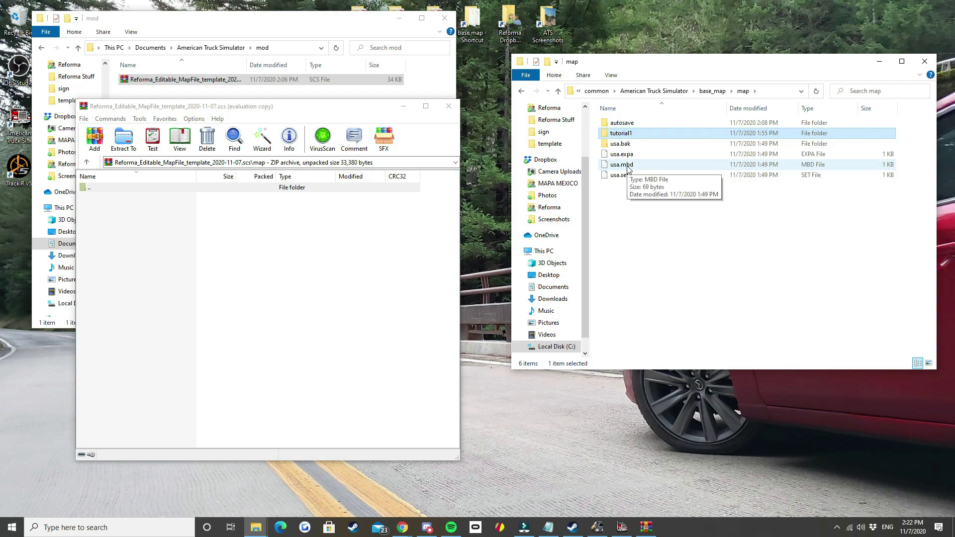
Step: Rename the usa.mbd file to tutorial1.mbd
left_click(622, 166)
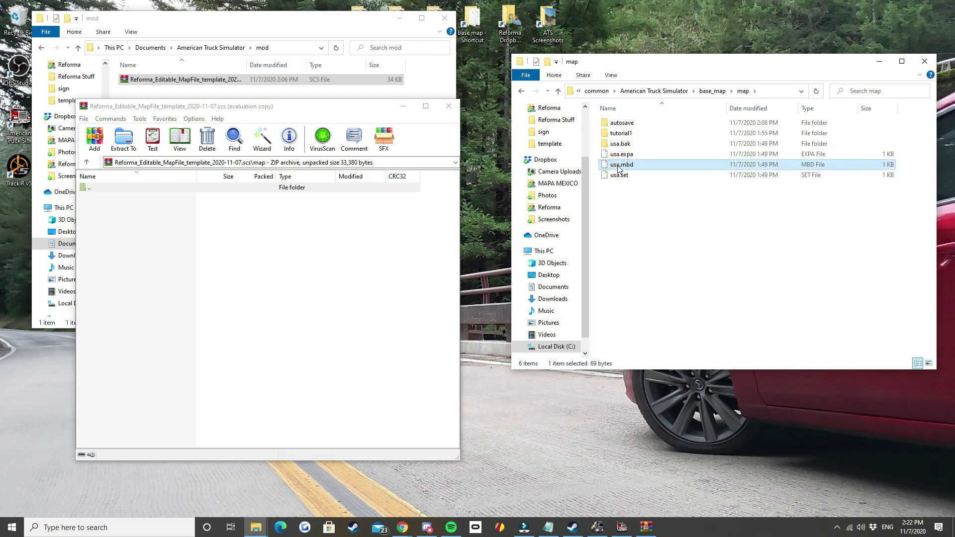
left_click(618, 166)
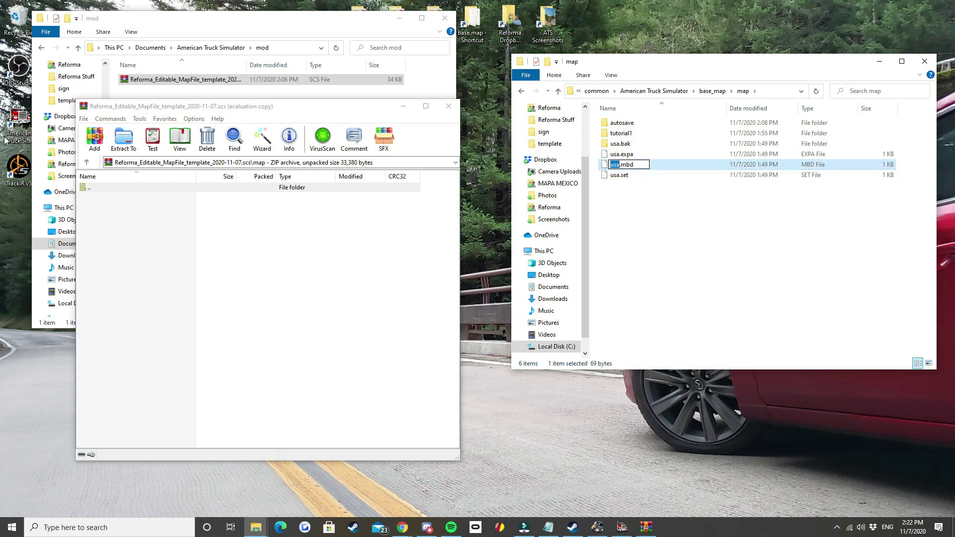
type("tutorial1")
key("Return")
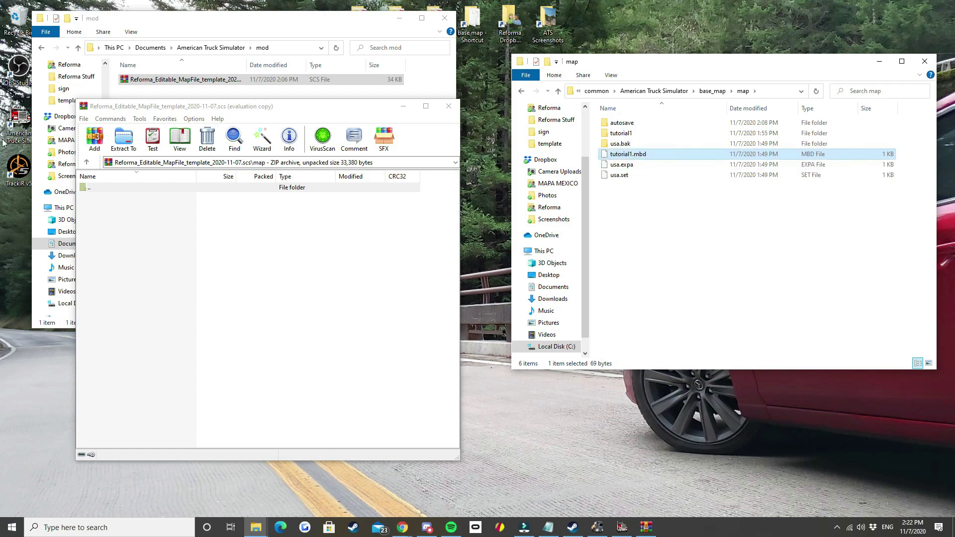
Step: Check the sector files inside the tutorial1 folder and return to the map folder
left_click(625, 134)
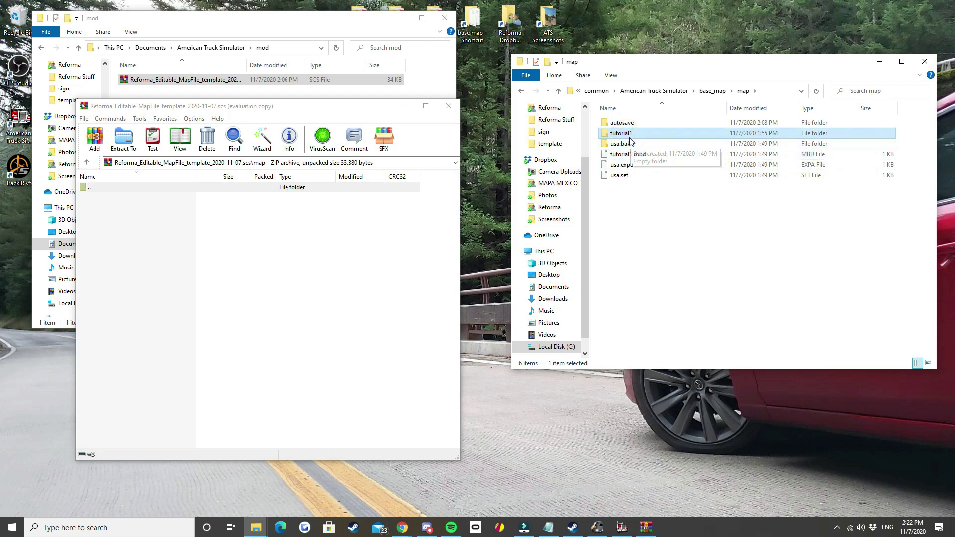
double_click(623, 133)
left_click(718, 91)
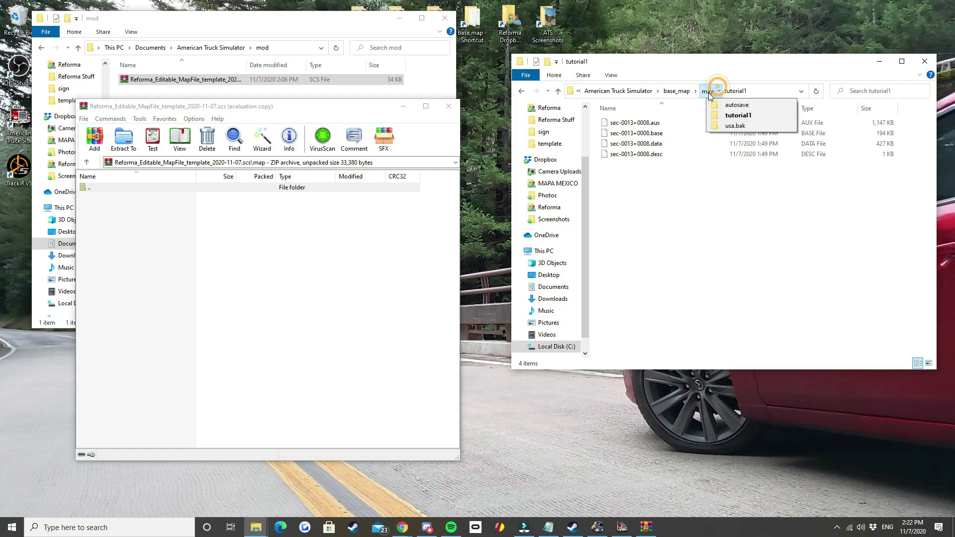
left_click(709, 91)
Step: Add the tutorial1 folder and tutorial1.mbd to the archive's map folder using the Store compression method
left_click(647, 156, "ctrl")
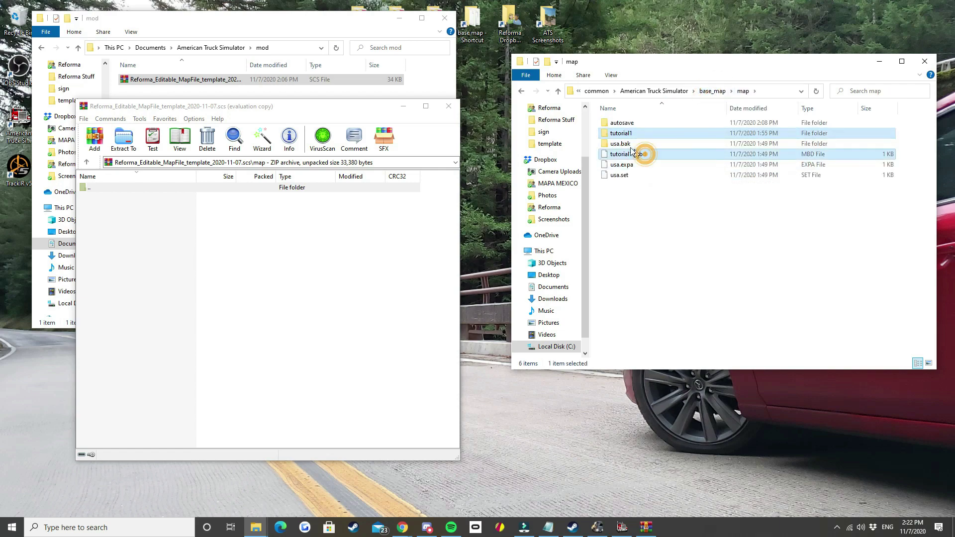
left_click_drag(625, 135, 152, 221)
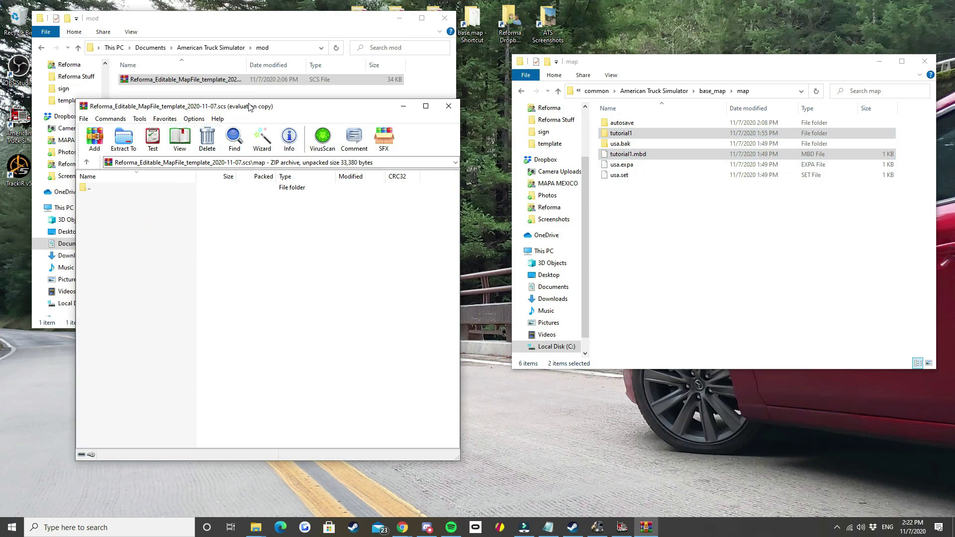
left_click_drag(248, 106, 286, 102)
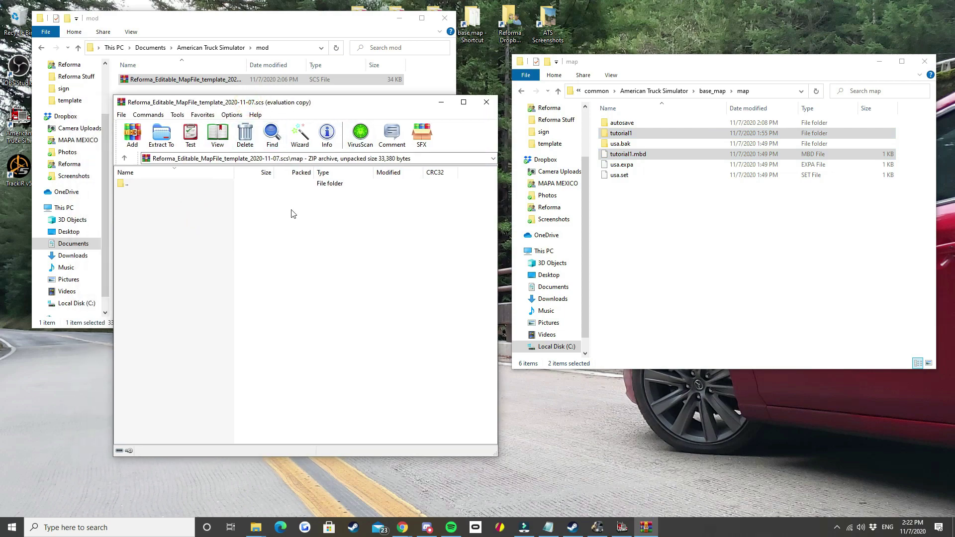
left_click(207, 221)
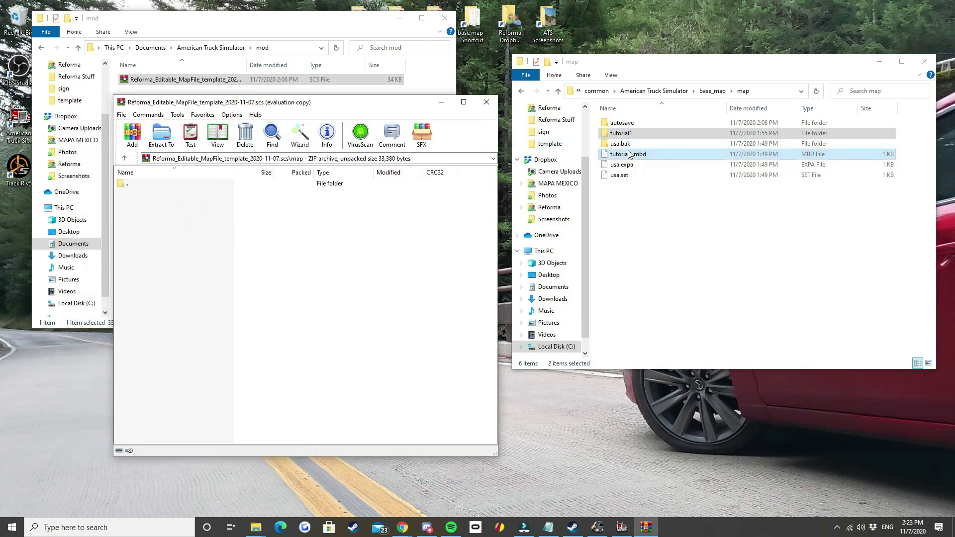
left_click_drag(626, 154, 193, 217)
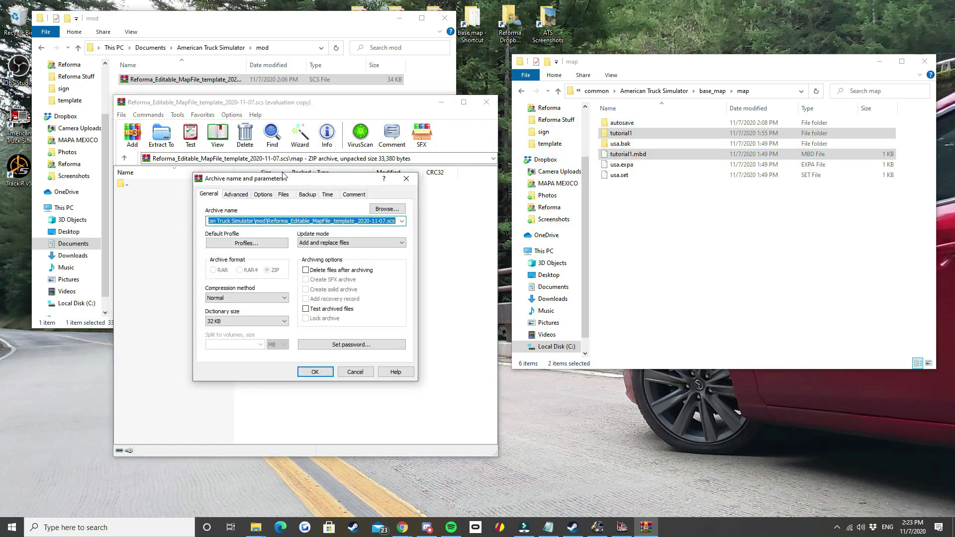
left_click_drag(297, 183, 325, 169)
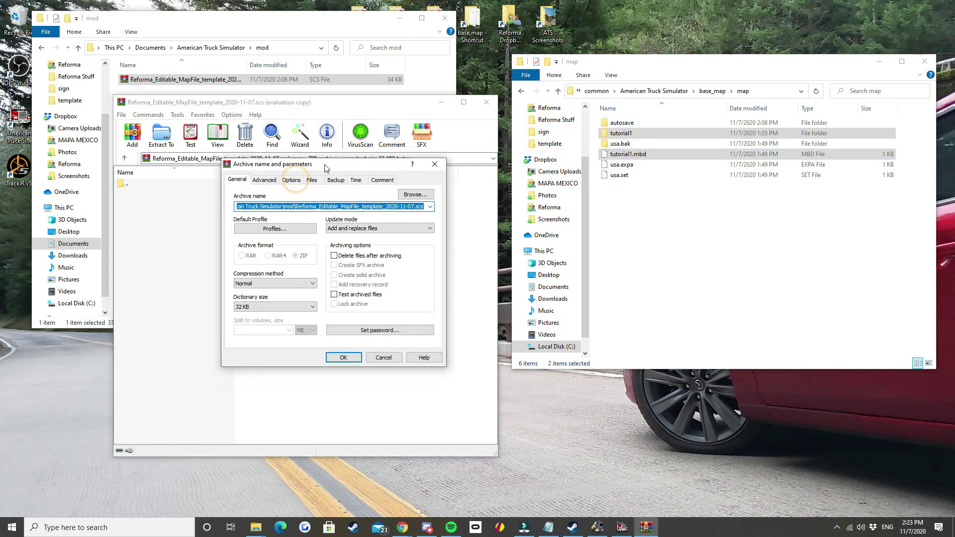
left_click(278, 284)
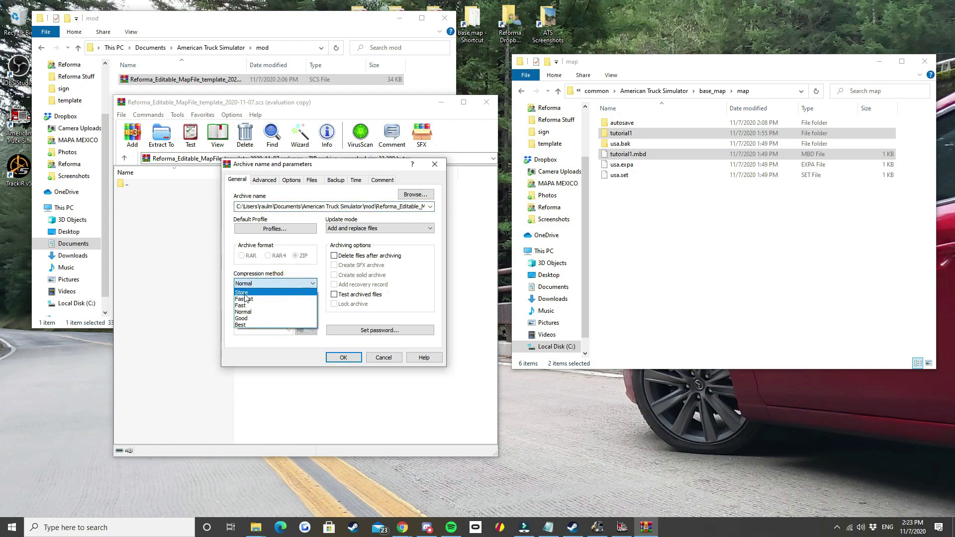
left_click(252, 293)
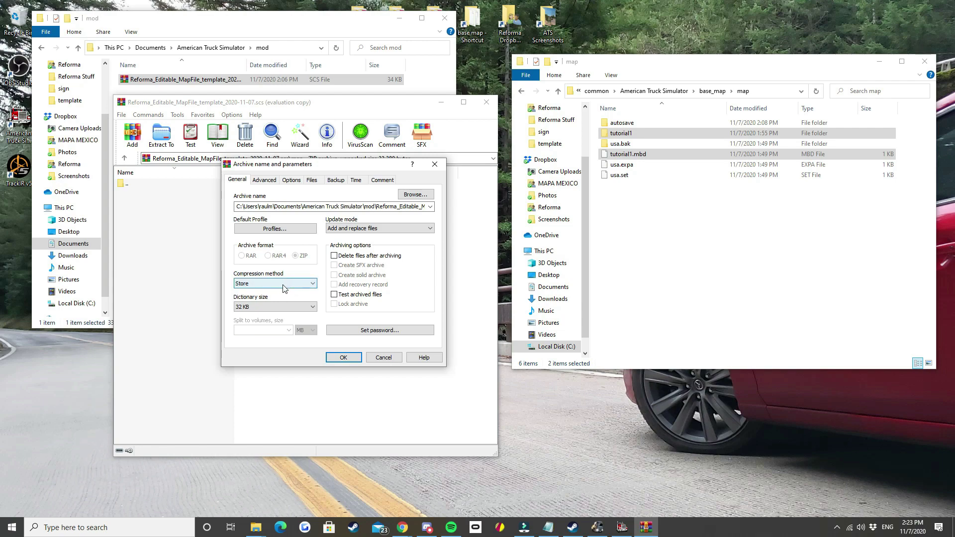
left_click(343, 358)
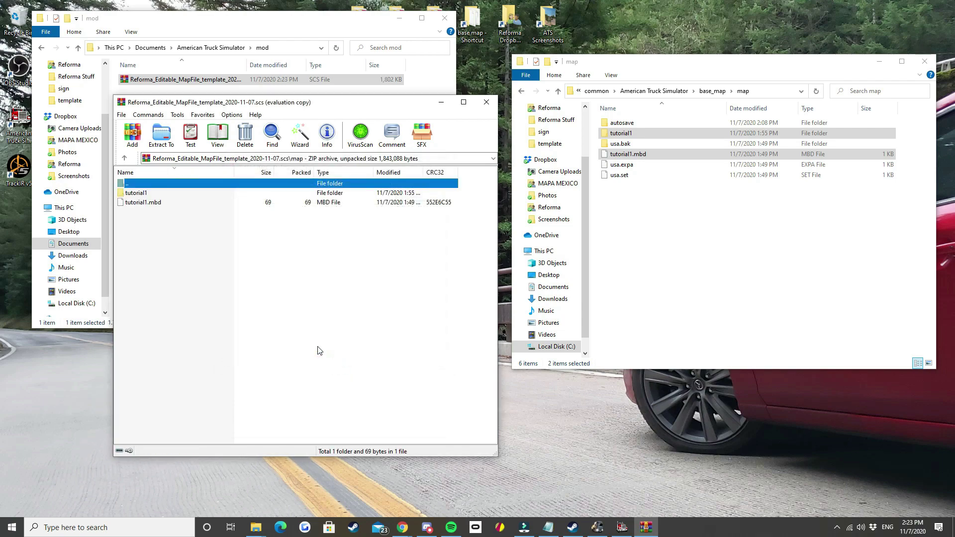
Step: Go back to the archive's top level and close the archive, leaving the mod folder in front
left_click(158, 255)
left_click(124, 159)
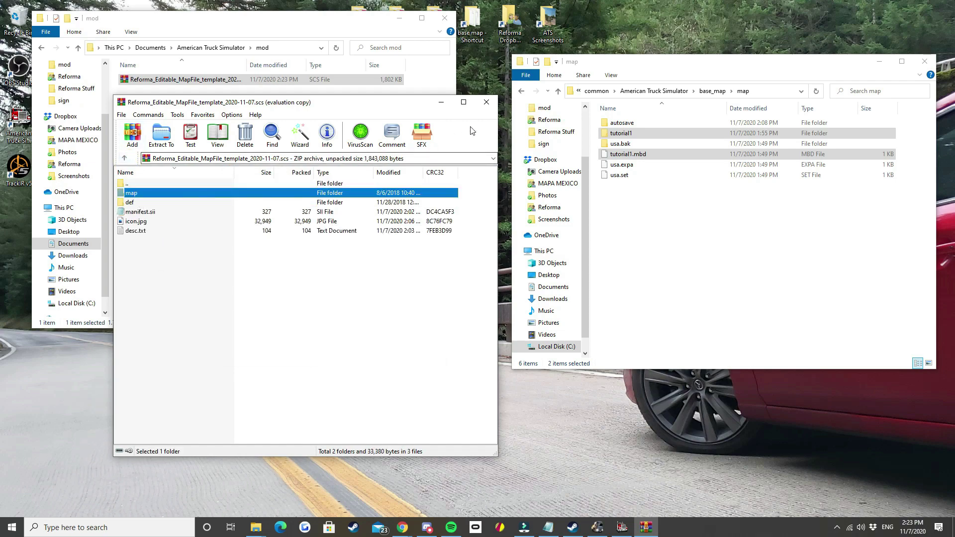
left_click(486, 102)
left_click(298, 170)
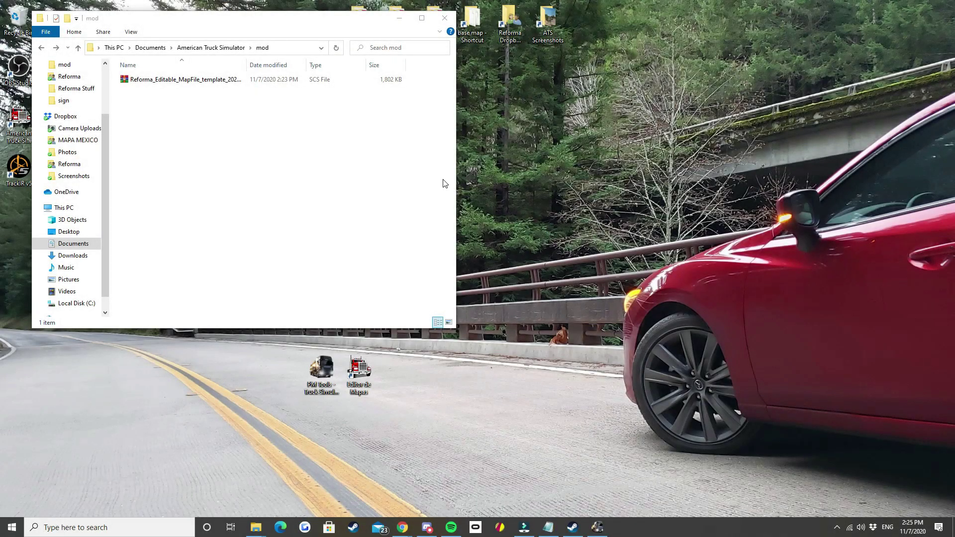
Step: Launch the American Truck Simulator map editor from the Editor de Mapas desktop shortcut and open the tutorial1.mbd map
double_click(359, 377)
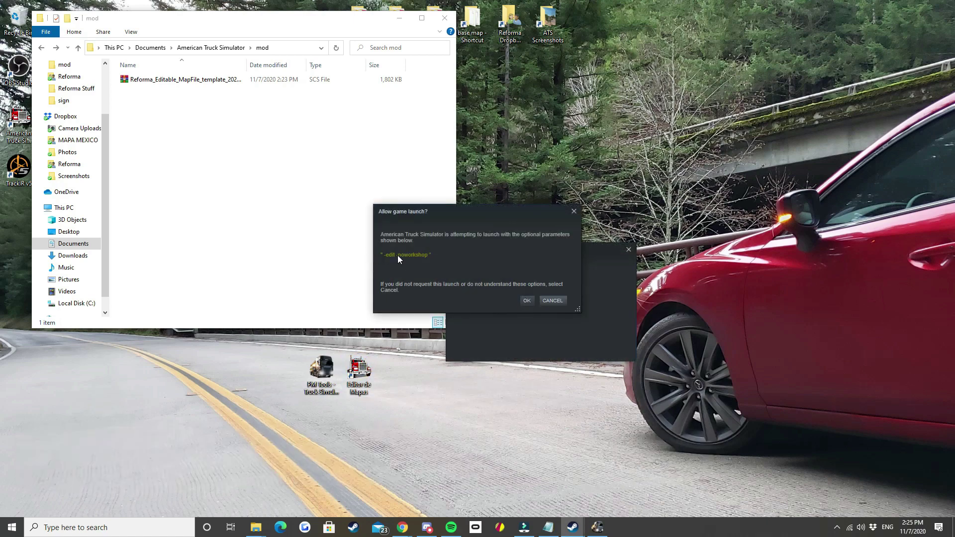
left_click(527, 301)
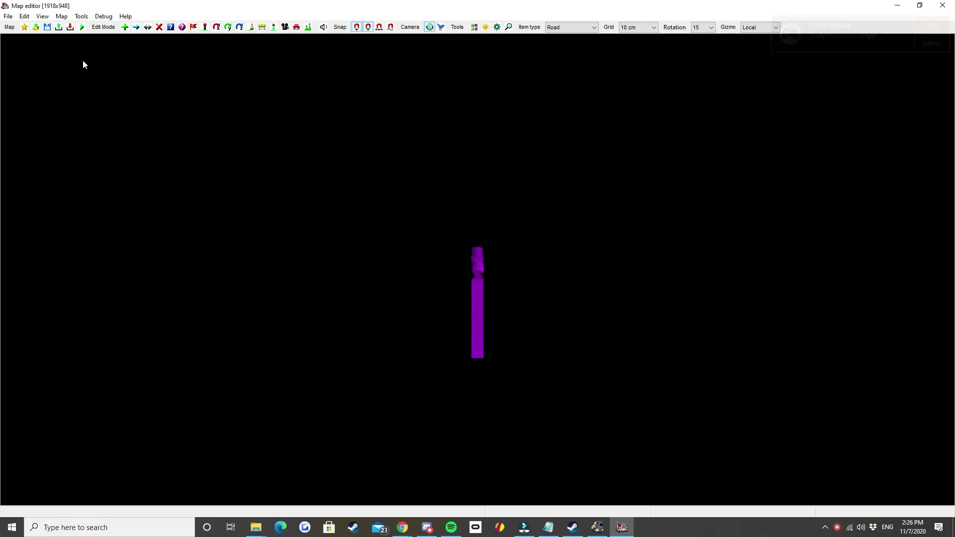
left_click(38, 27)
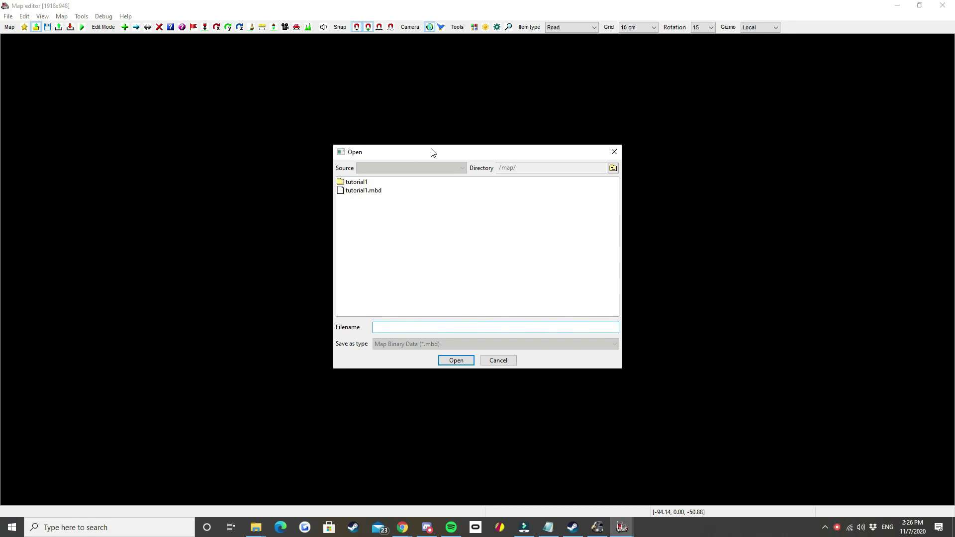
left_click_drag(432, 152, 440, 141)
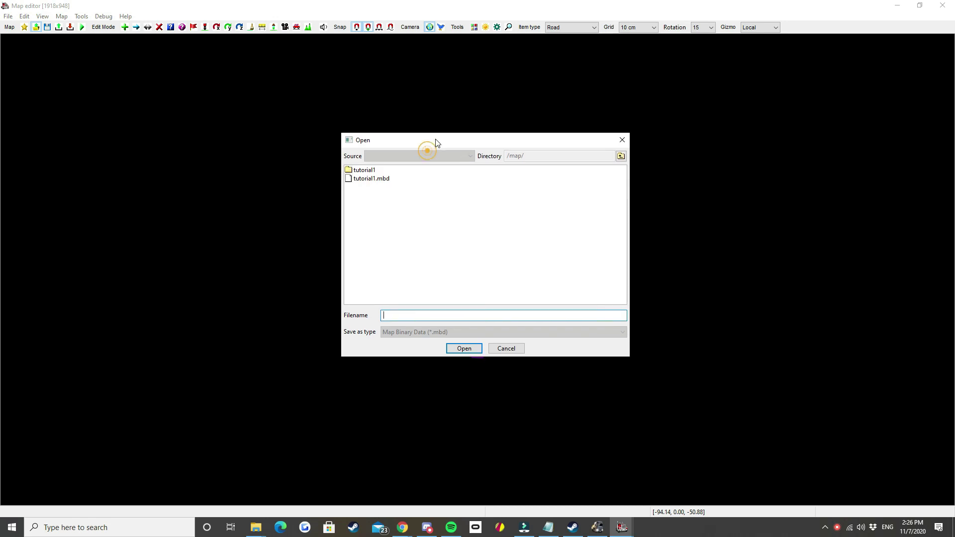
double_click(365, 178)
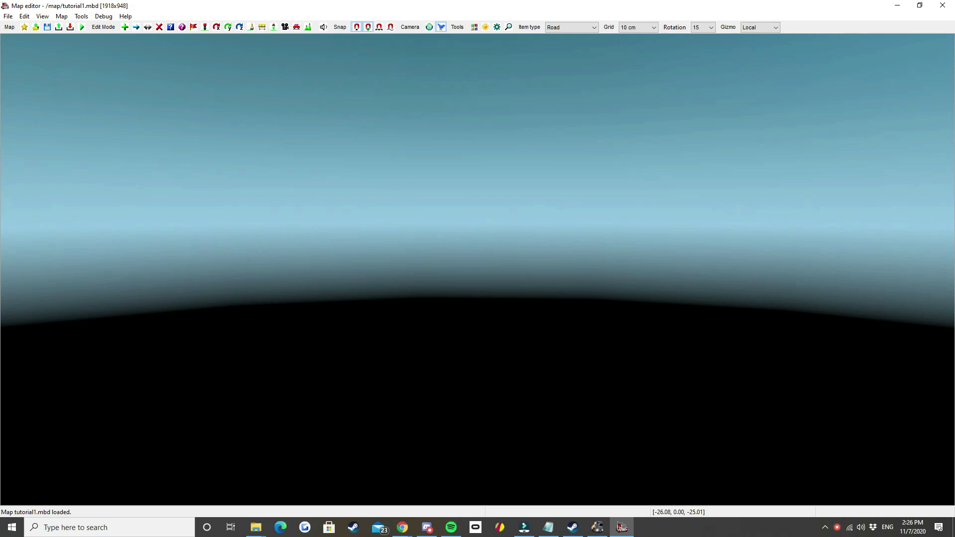
Step: Move the editor camera to the cruce location with the console command goto cruce
key("grave")
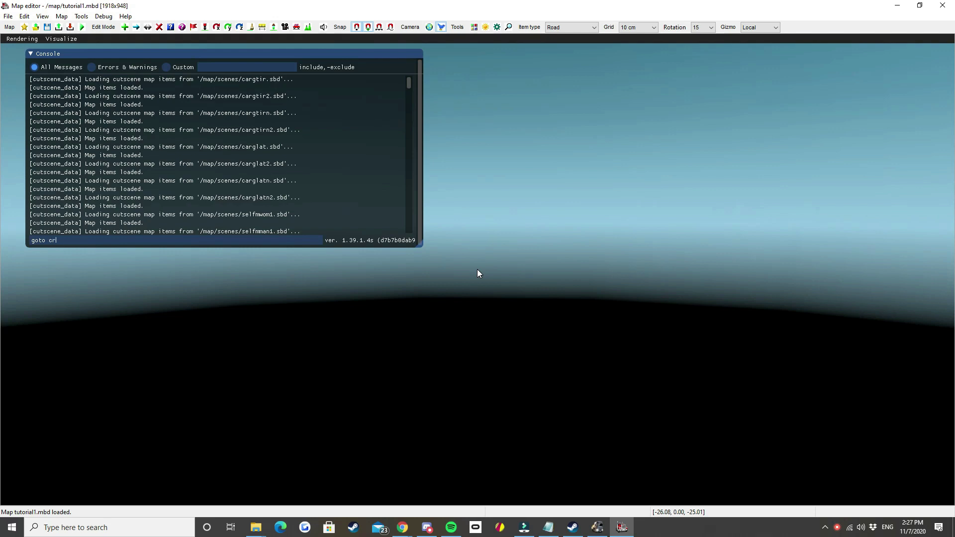
type("goto cruces")
key("Return")
key("grave")
Step: Examine the roads, terrain and map items around the cruce location by flying the camera down to the highway
middle_click_drag(478, 270, 868, 179)
left_click_drag(318, 270, 652, 224)
key("Up")
key("Up")
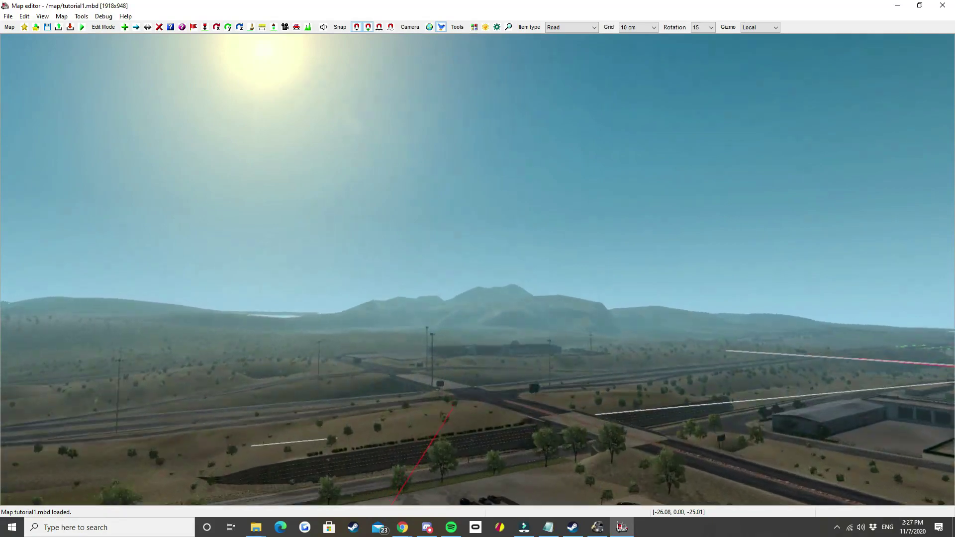
middle_click_drag(478, 270, 736, 271)
key("Up")
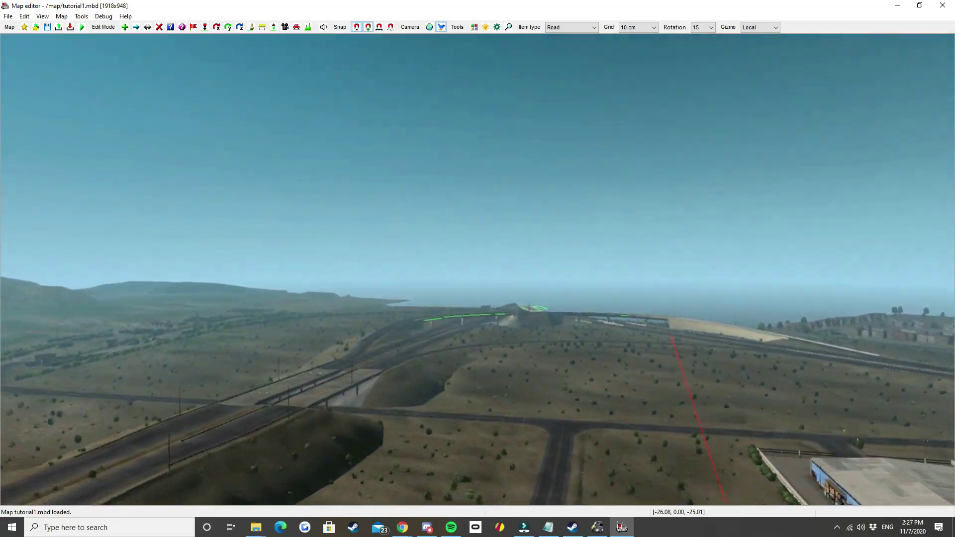
middle_click_drag(478, 269, 199, 218)
key("Right")
key("Up")
right_click_drag(477, 202, 479, 201)
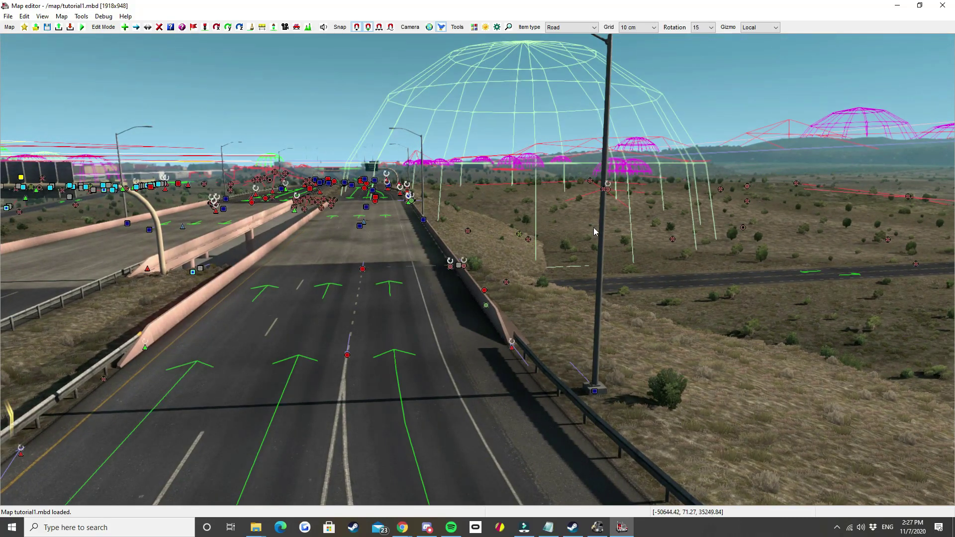
Step: Open Truck Simulator Launcher from the PM Tools desktop shortcut and launch ATS with tutorial1 as the editor starting map
key("alt+Tab")
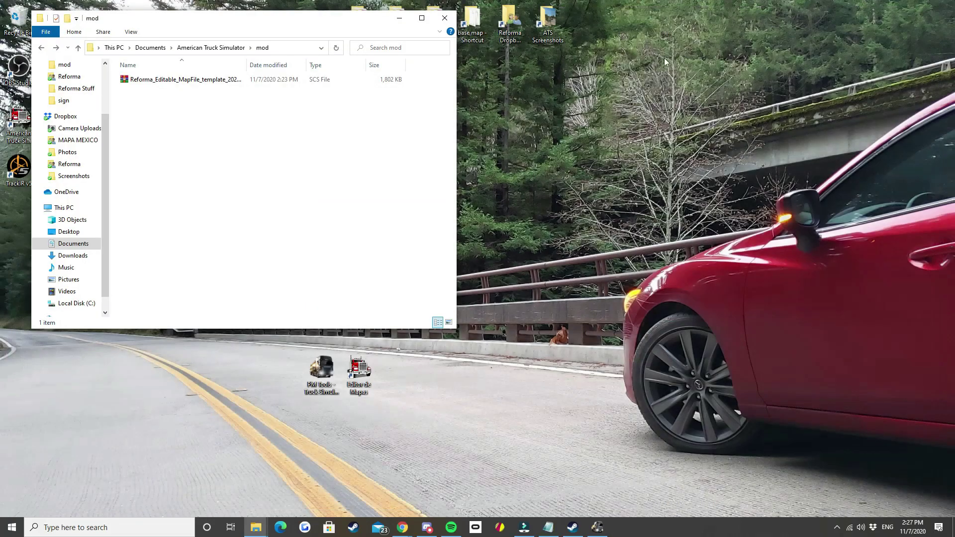
left_click(401, 19)
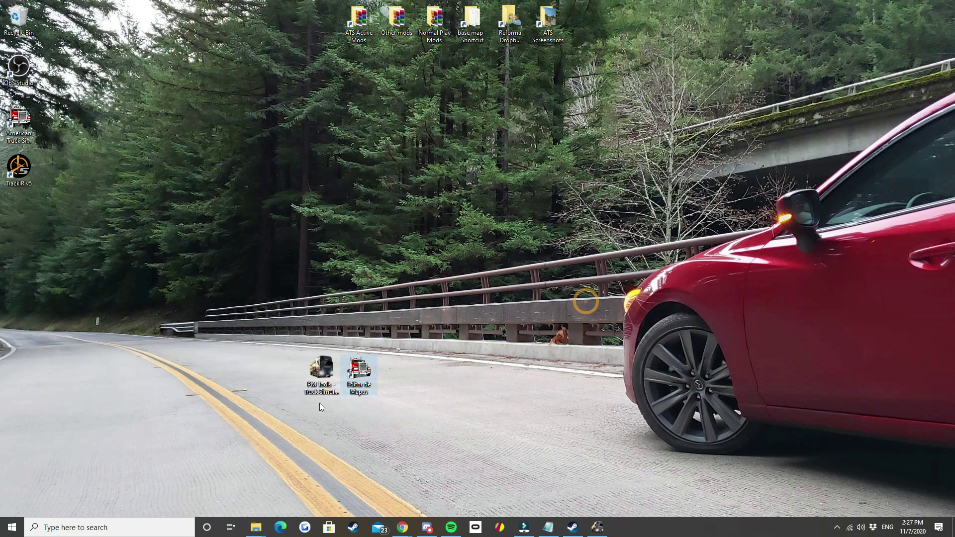
double_click(334, 383)
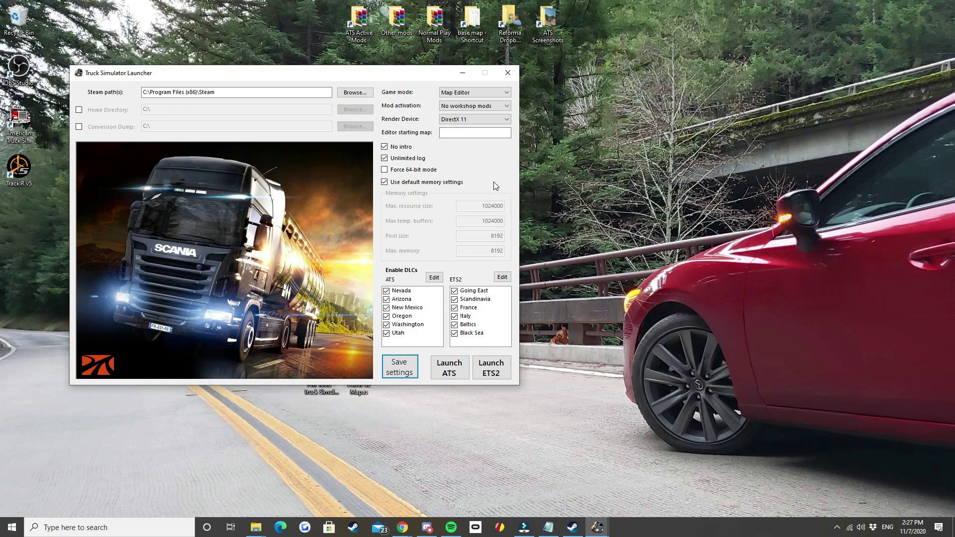
left_click(496, 134)
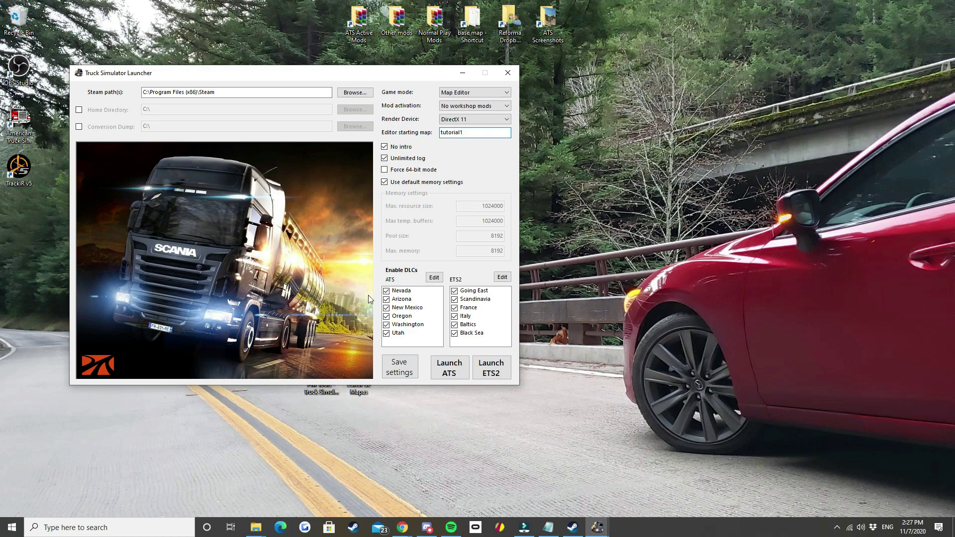
left_click(451, 368)
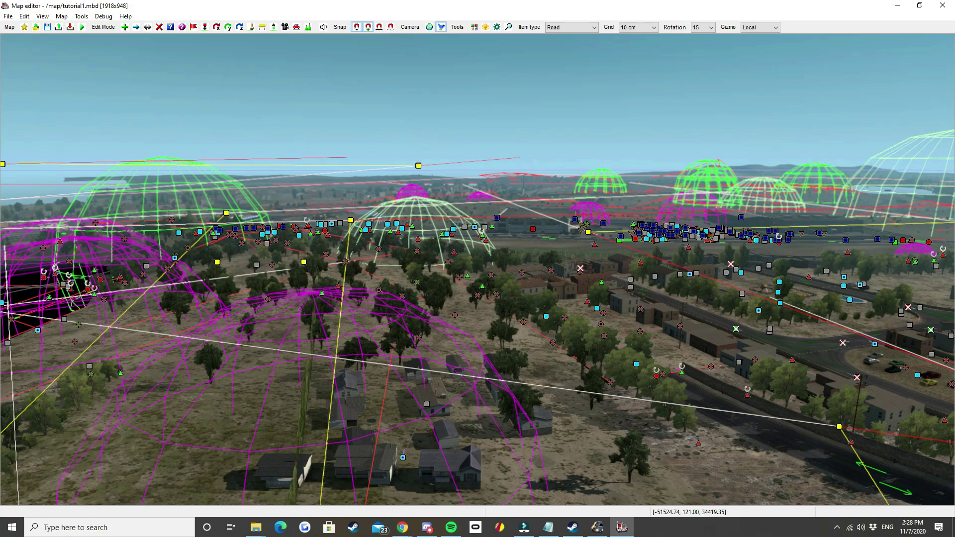
Step: Look over the town area, save the tutorial1 map and minimize the map editor
right_click_drag(458, 208, 619, 171)
right_click_drag(478, 269, 471, 272)
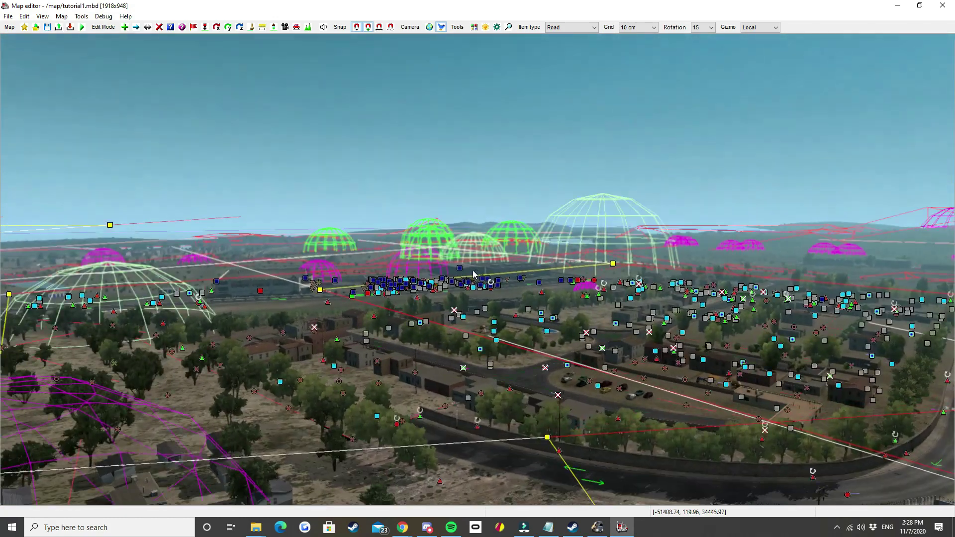
left_click(46, 27)
left_click(897, 5)
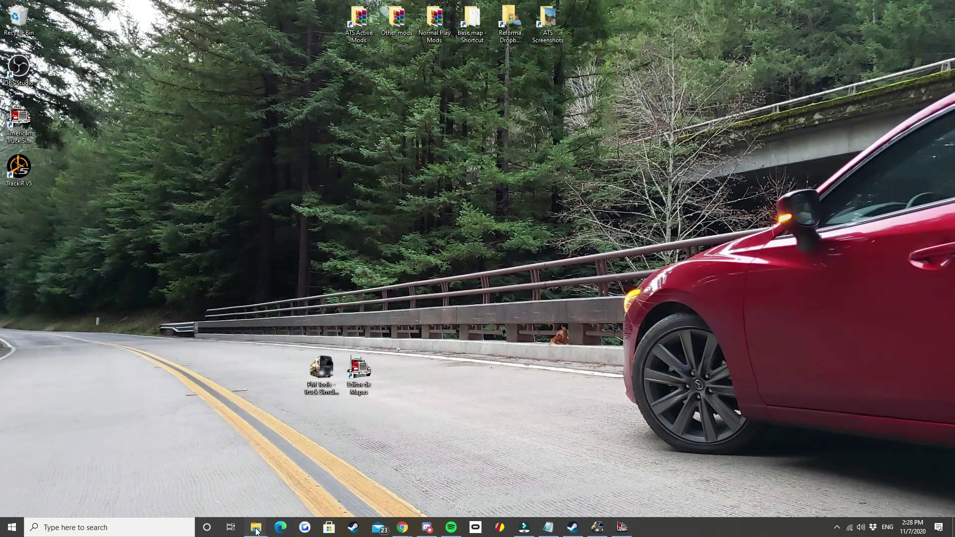
Step: Bring up the base_map map folder in File Explorer and select the saved tutorial1 folder
mouse_move(256, 528)
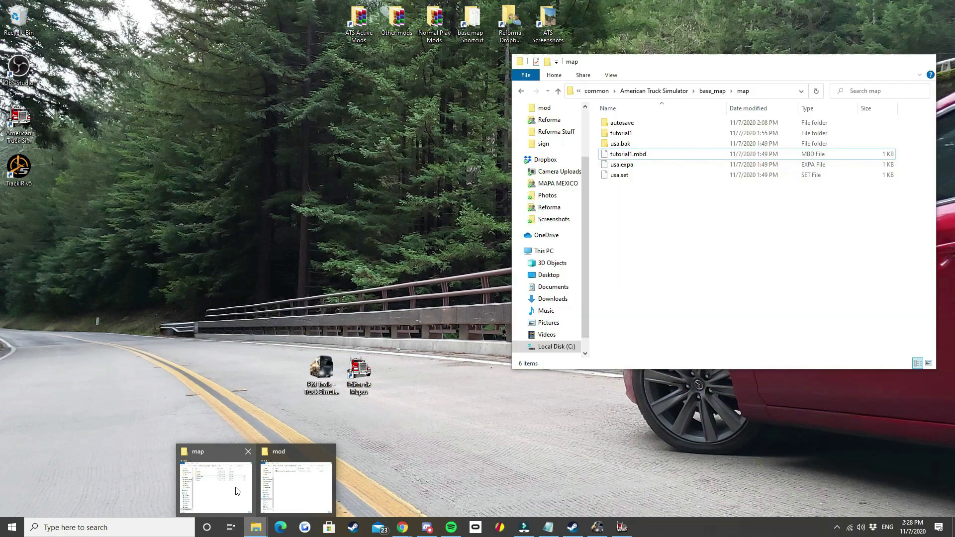
left_click(230, 491)
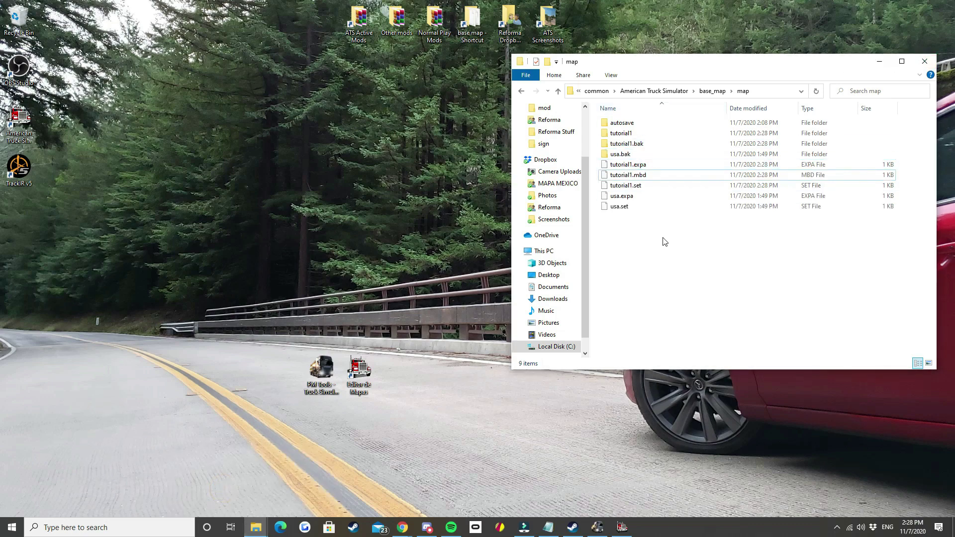
left_click(684, 303)
left_click(722, 274)
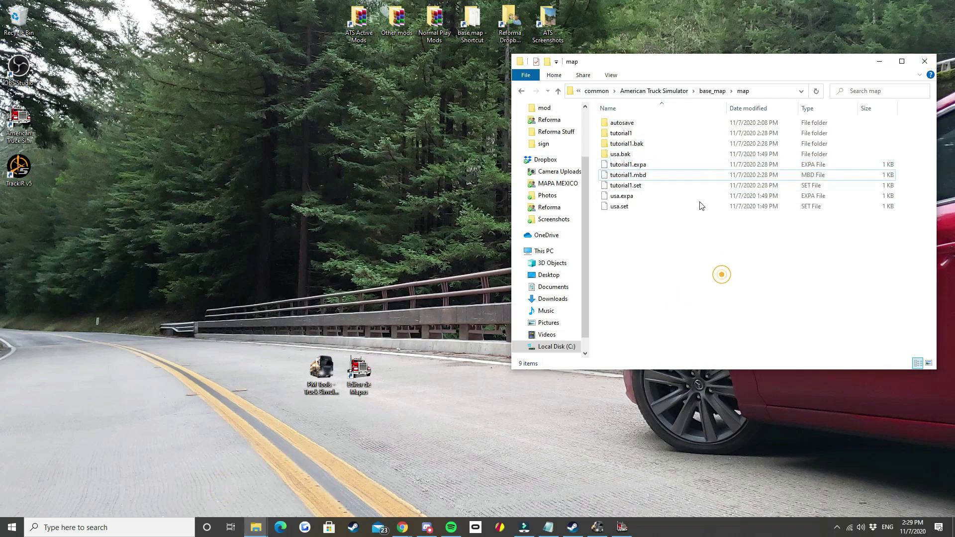
left_click(632, 133)
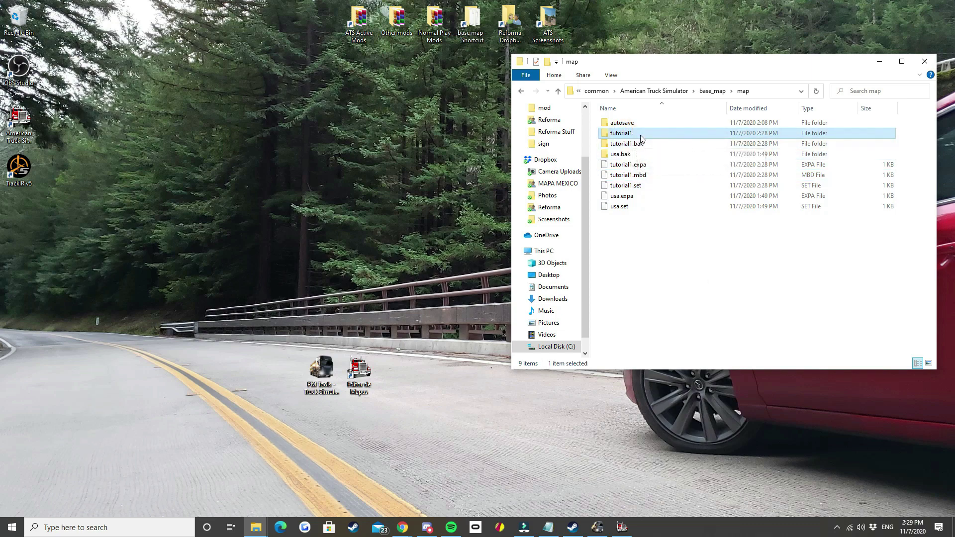
Step: Place the mod folder window beside the map folder and open the map folder inside the Reforma_Editable_MapFile_template_2020-11-07.scs archive
left_click(256, 528)
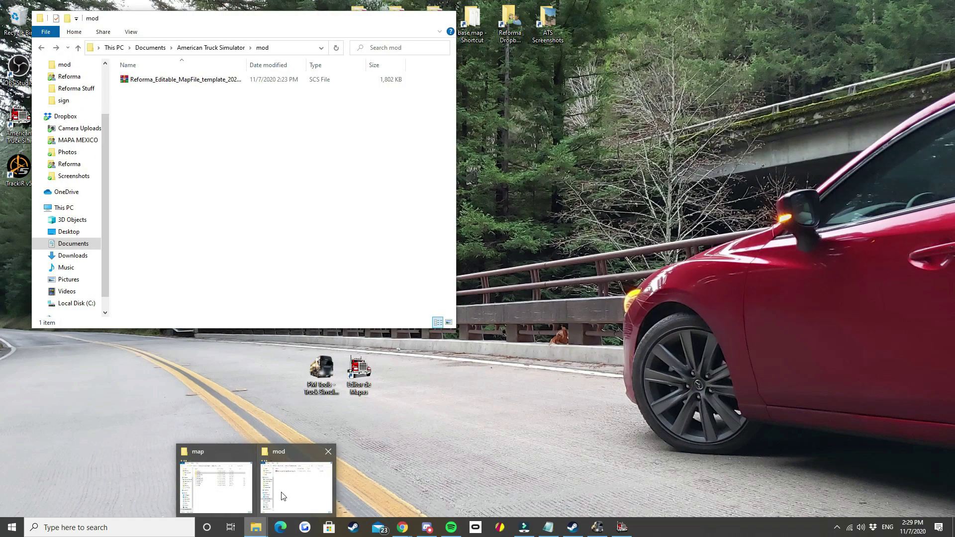
left_click(280, 493)
left_click_drag(239, 23, 244, 68)
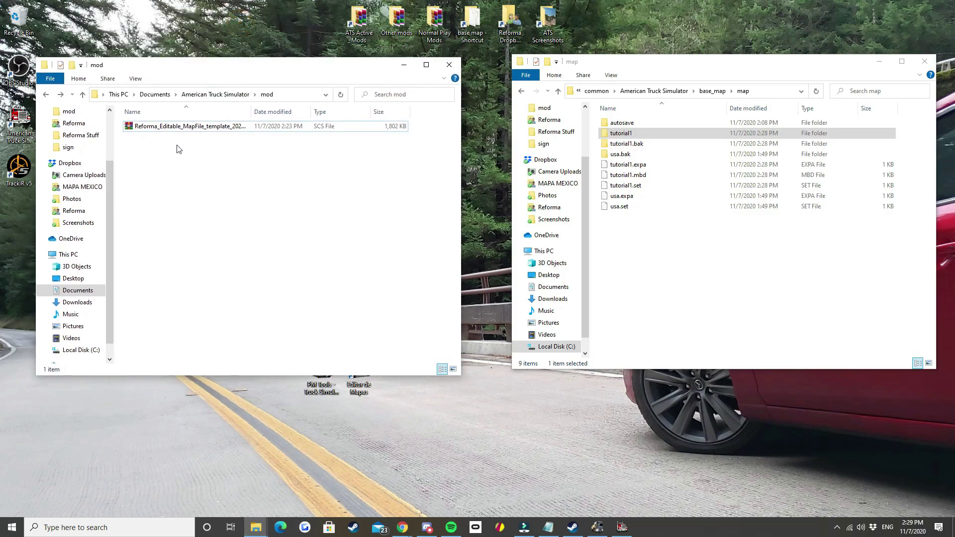
left_click(181, 127)
double_click(181, 128)
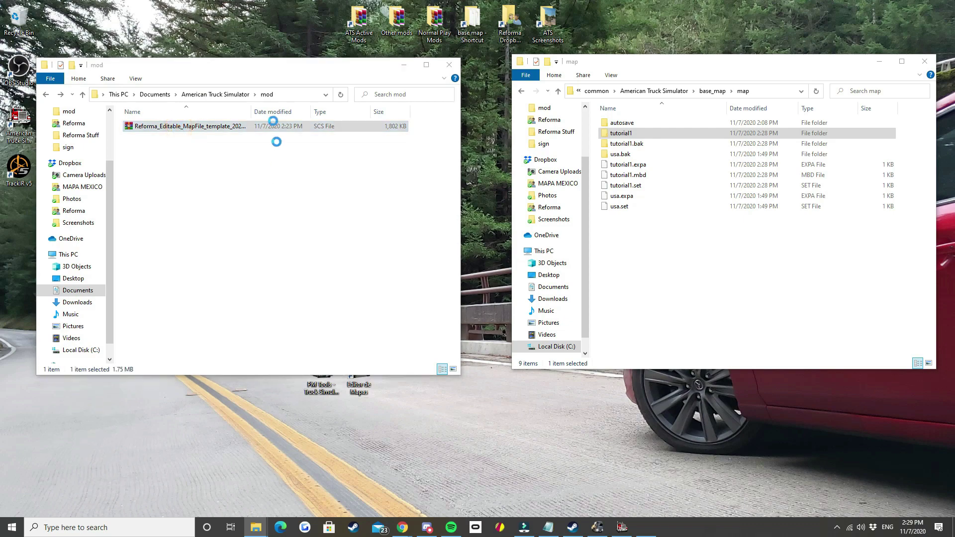
left_click(666, 102)
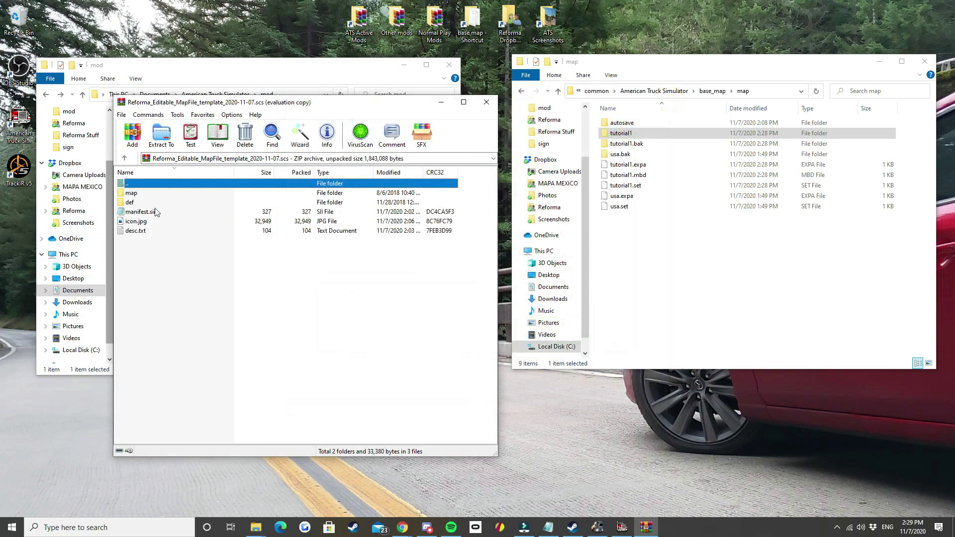
double_click(133, 193)
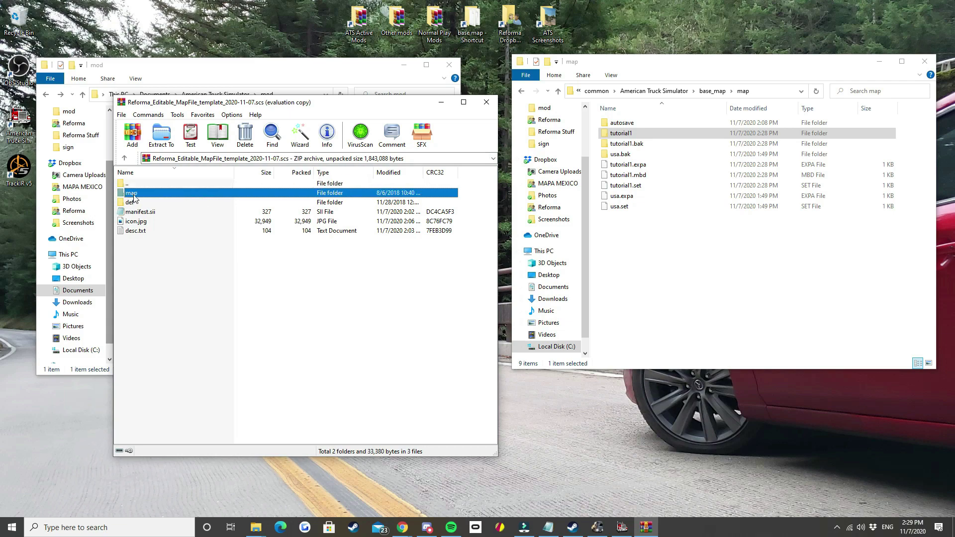
Step: Add the updated tutorial1 folder to the archive's map folder with the Store compression method and close the archive
left_click(678, 261)
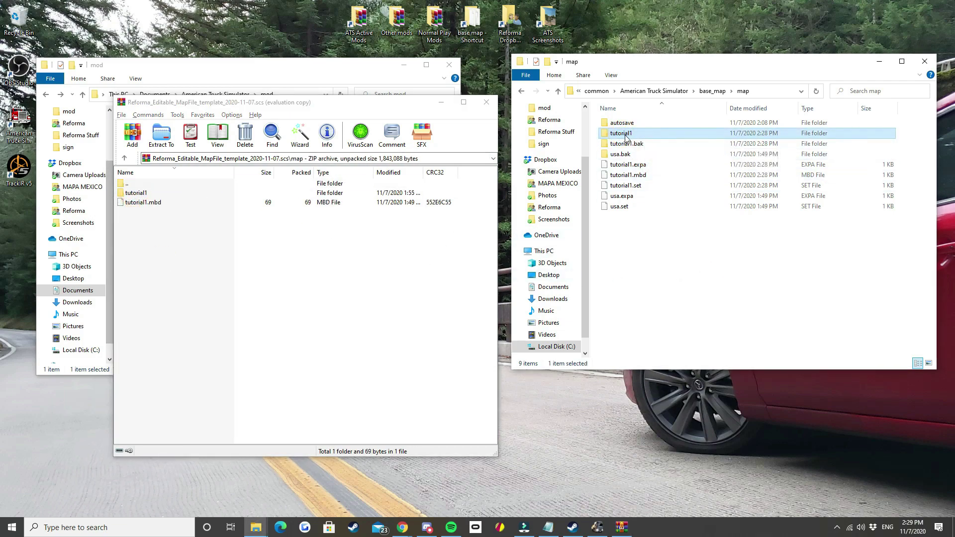
left_click_drag(628, 137, 193, 231)
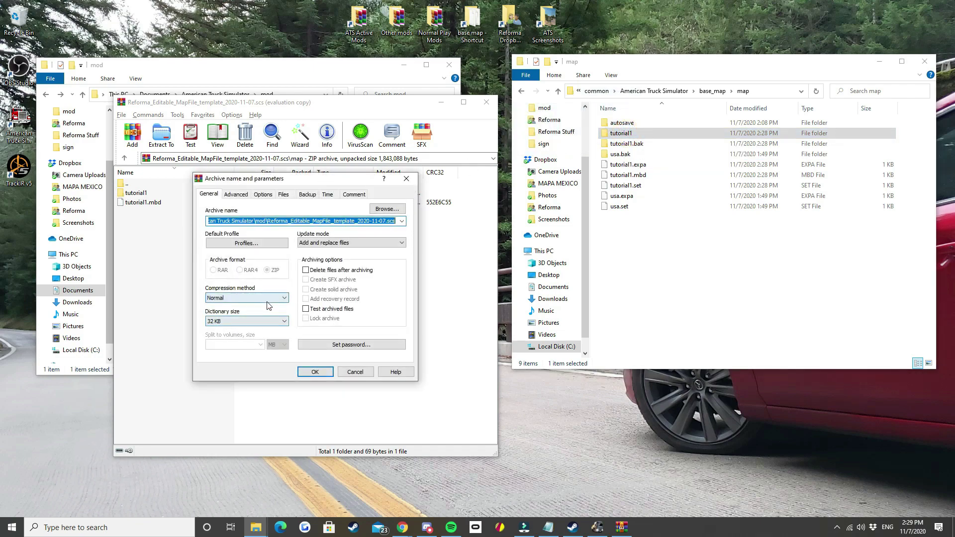
left_click(276, 298)
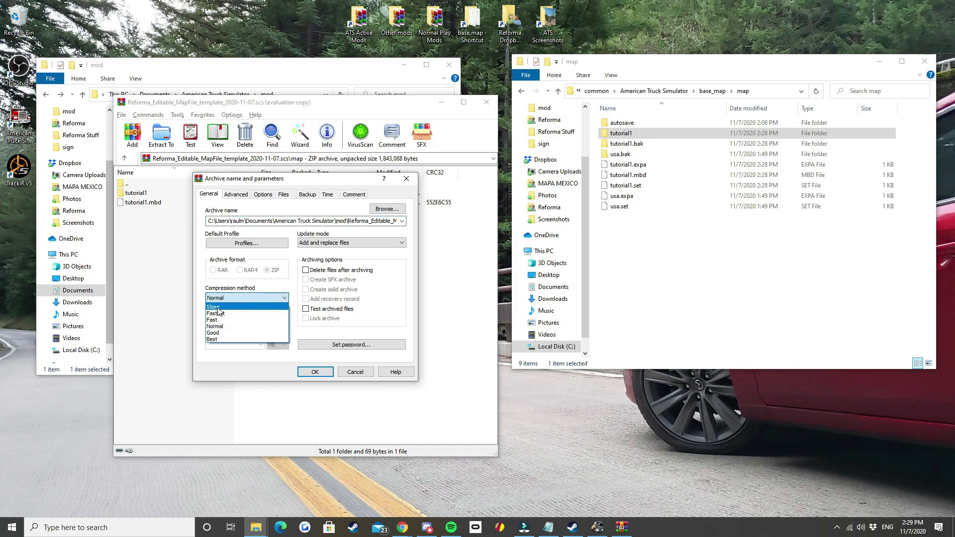
left_click(218, 309)
left_click(315, 372)
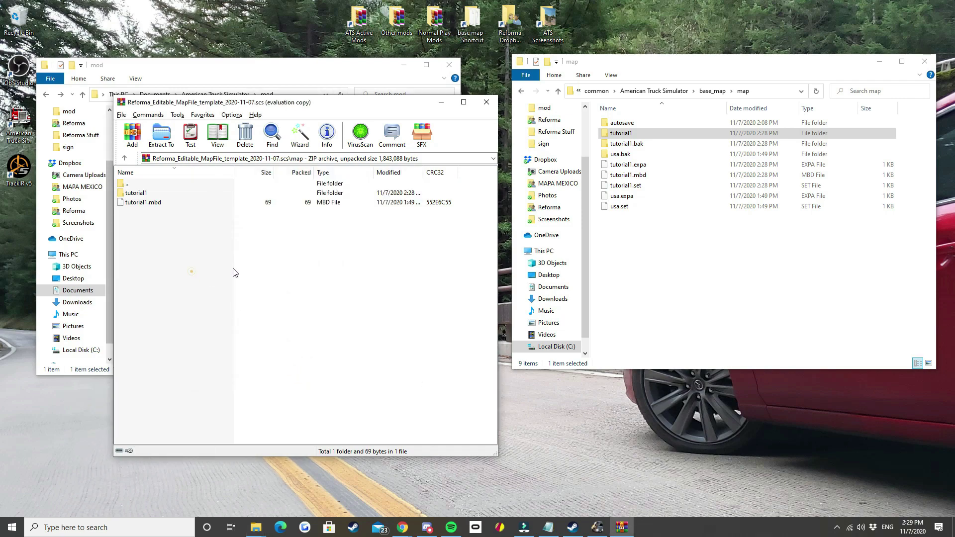
left_click(487, 102)
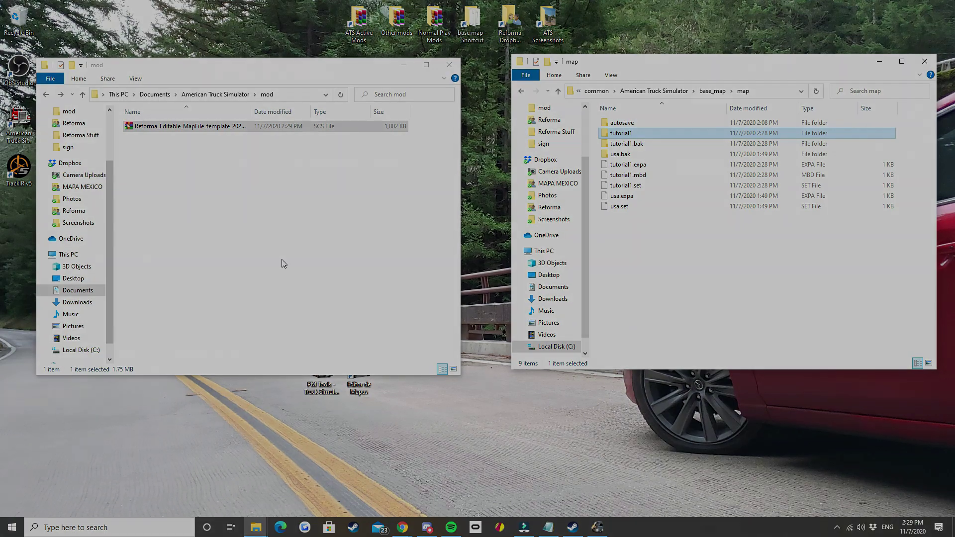